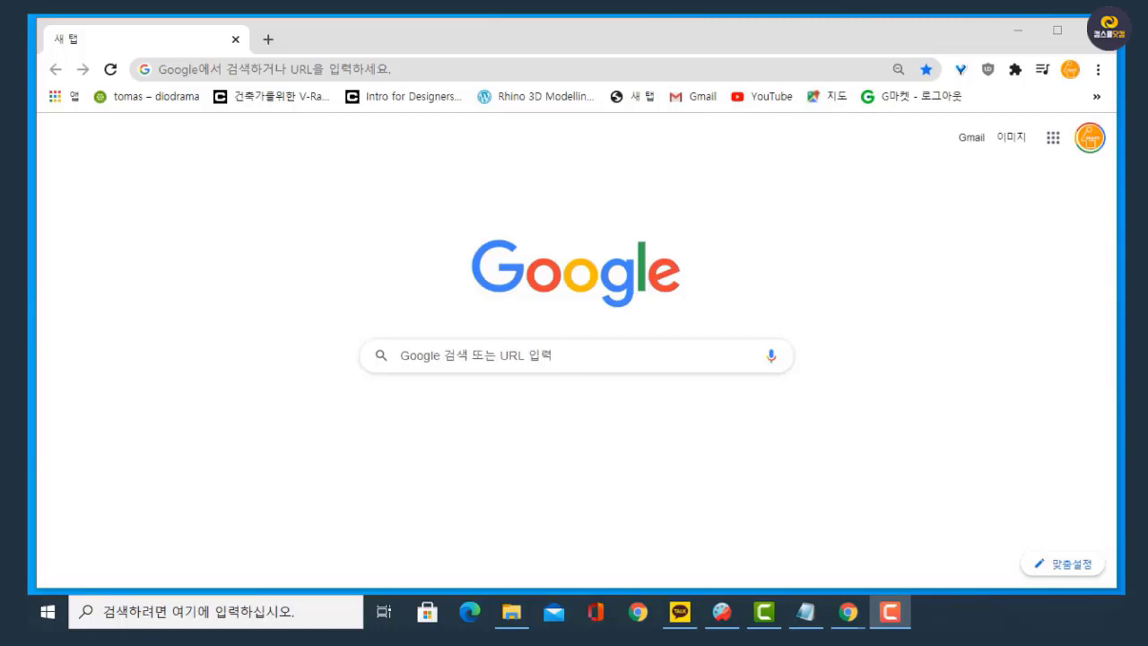
Step: Open the Flash permission page among Chrome's privacy and security site settings
{"action": "left_click", "coordinate": [1098, 71]}
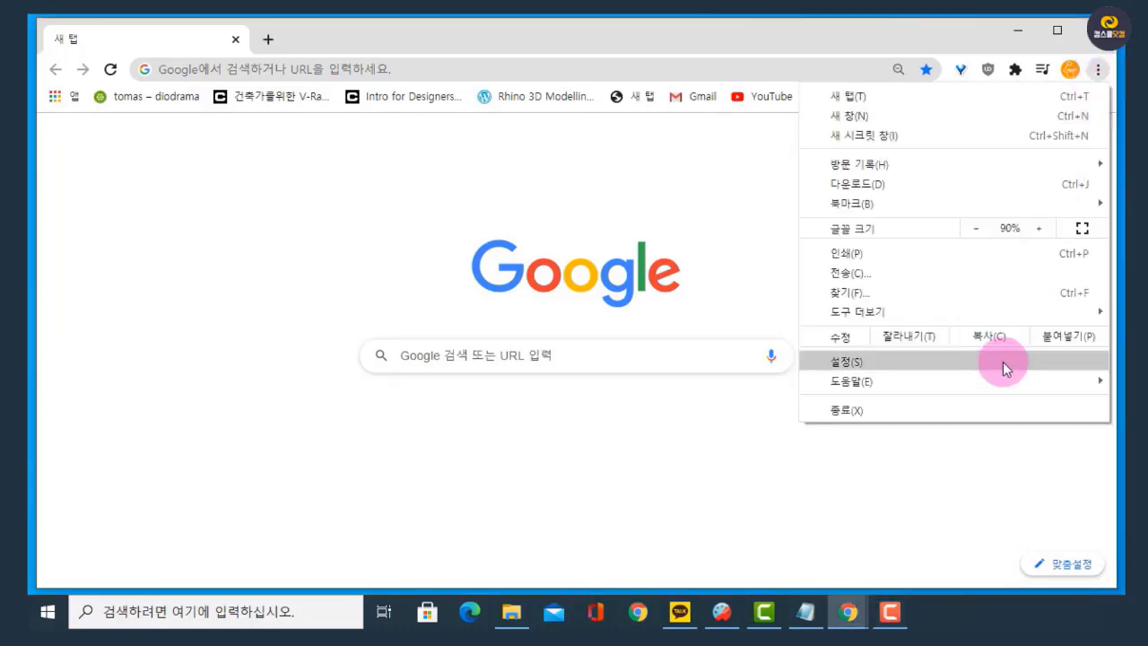
{"action": "left_click", "coordinate": [969, 360]}
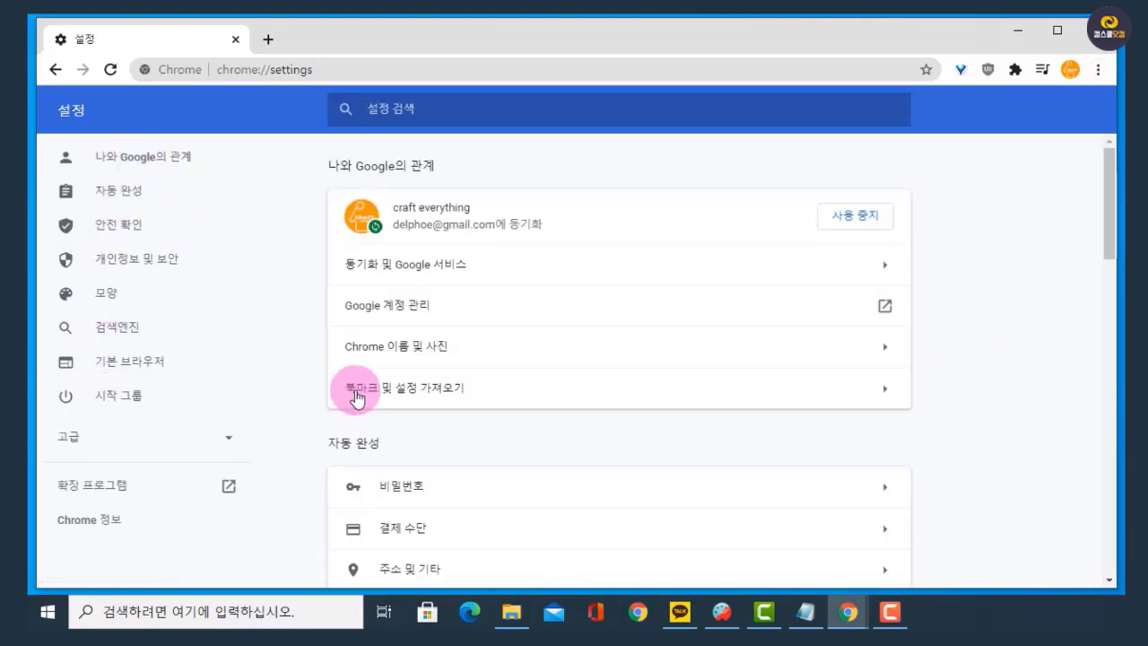
{"action": "left_click", "coordinate": [188, 280]}
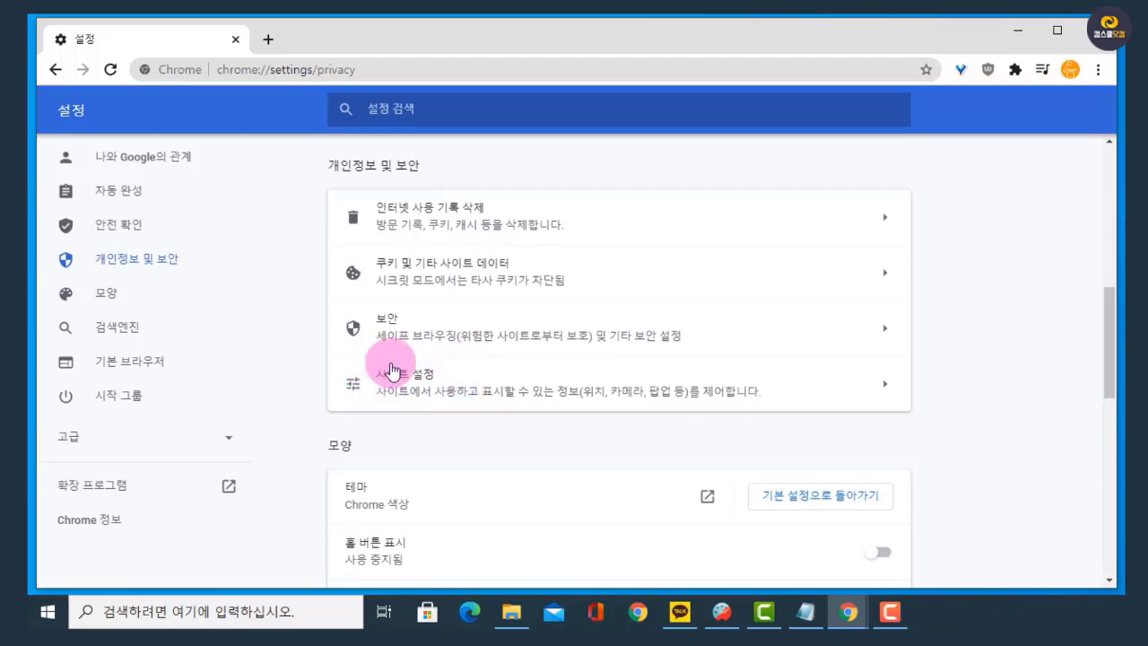
{"action": "left_click", "coordinate": [439, 383]}
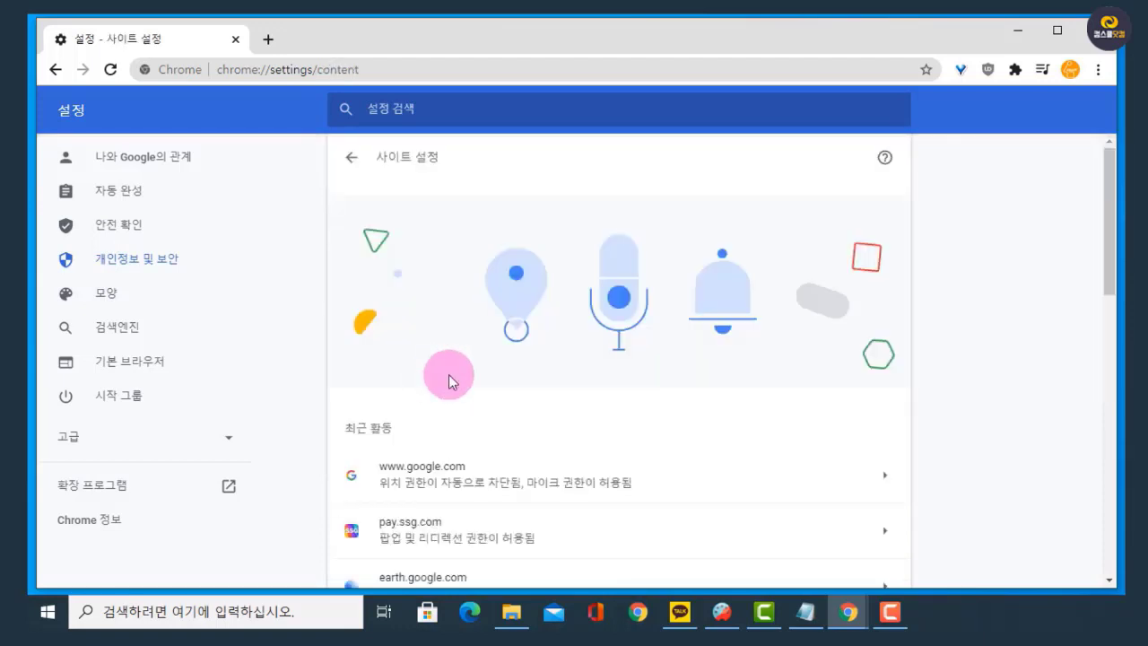
{"action": "scroll", "coordinate": [588, 314], "scroll_direction": "down", "scroll_amount": 10}
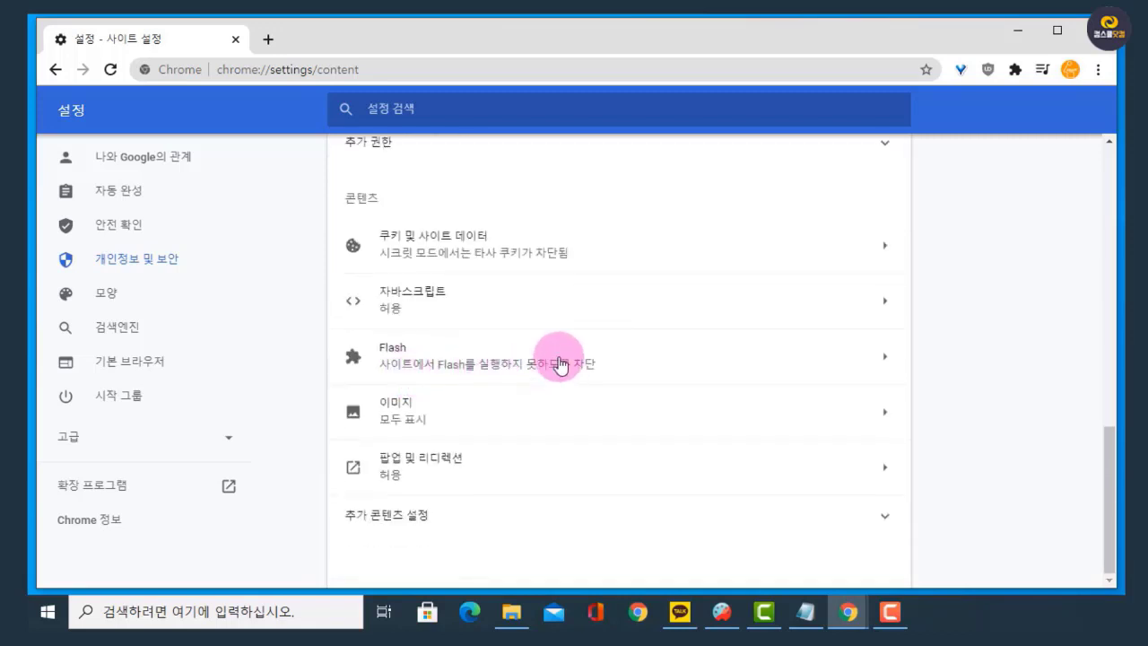
{"action": "left_click", "coordinate": [877, 363]}
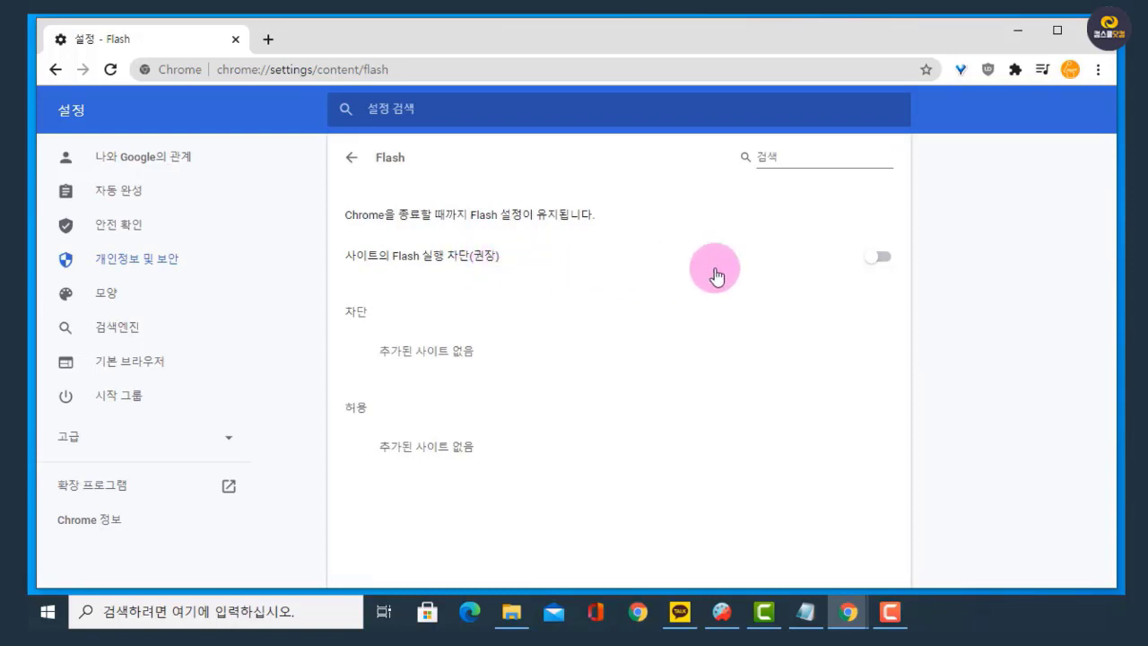
Step: Switch Chrome's Flash permission to ask first (우선 확인) and back to blocking sites from running Flash
{"action": "left_click", "coordinate": [882, 260]}
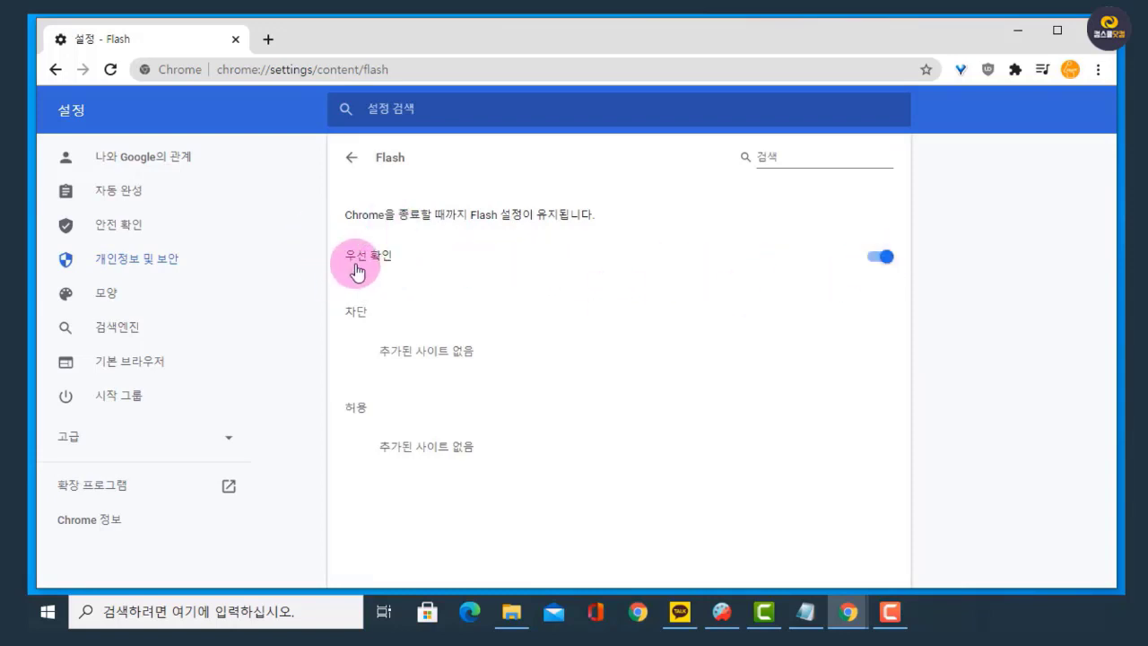
{"action": "left_click", "coordinate": [870, 260]}
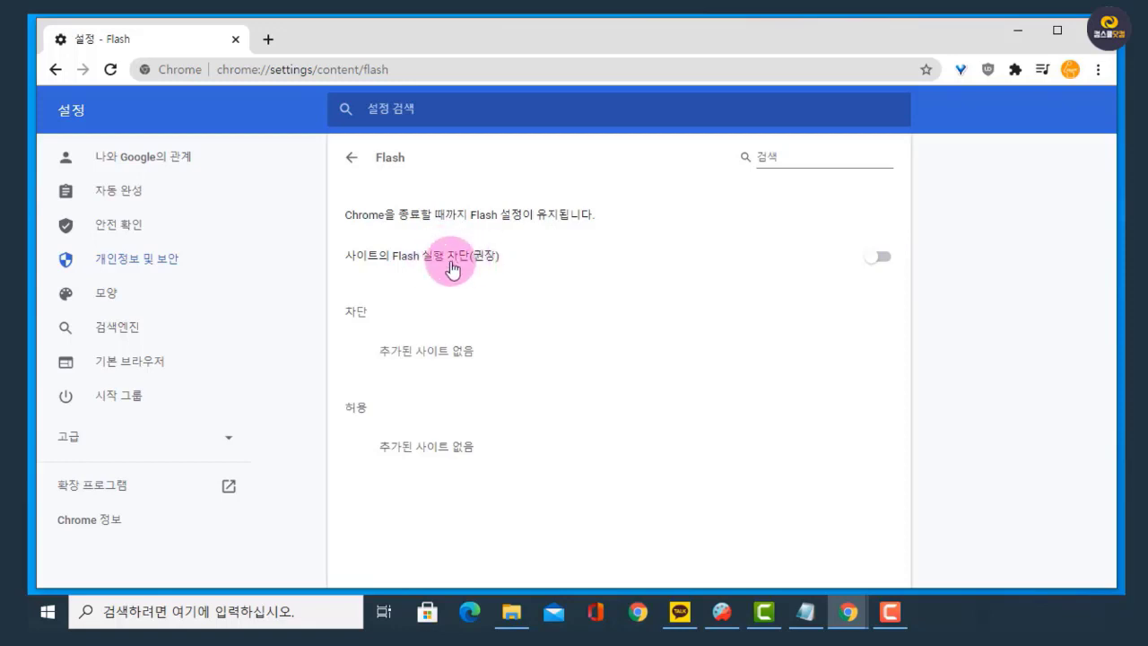
{"action": "left_click", "coordinate": [878, 275]}
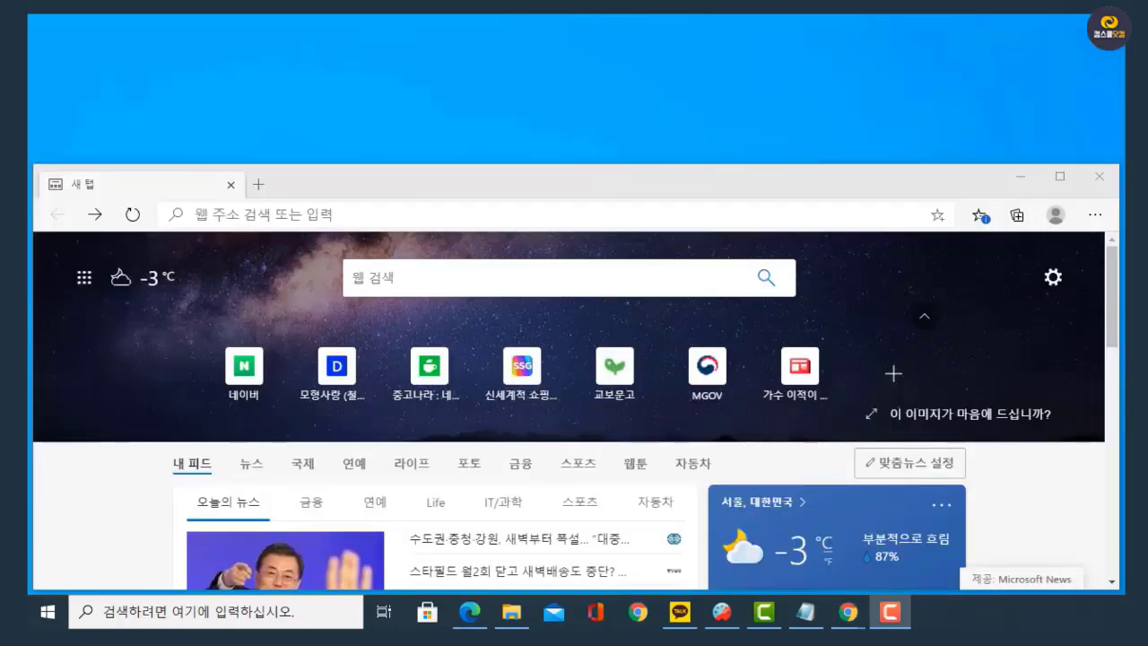
Step: In Microsoft Edge, open the Adobe Flash page among the cookies and site permissions settings
{"action": "left_click", "coordinate": [1095, 217]}
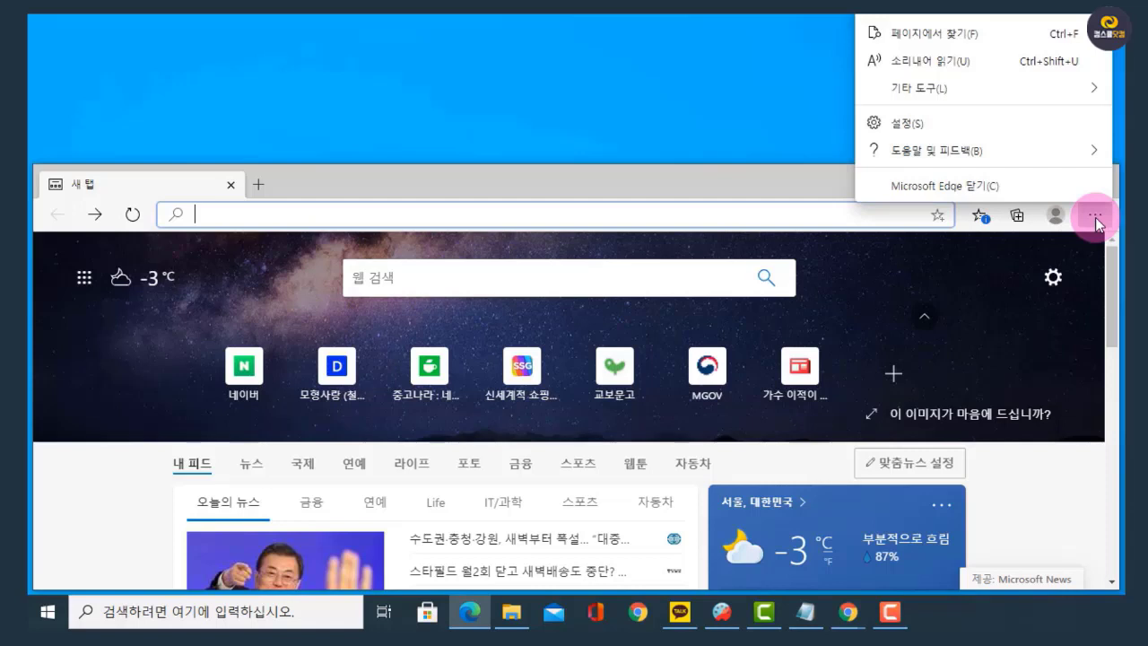
{"action": "left_click", "coordinate": [891, 132]}
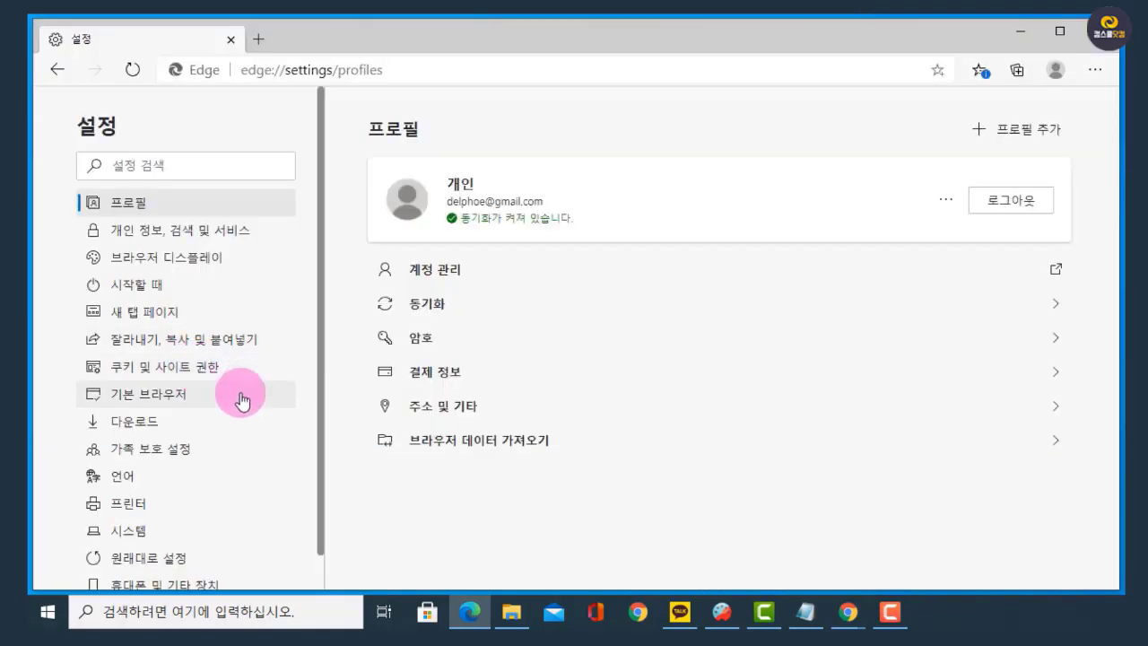
{"action": "left_click", "coordinate": [187, 374]}
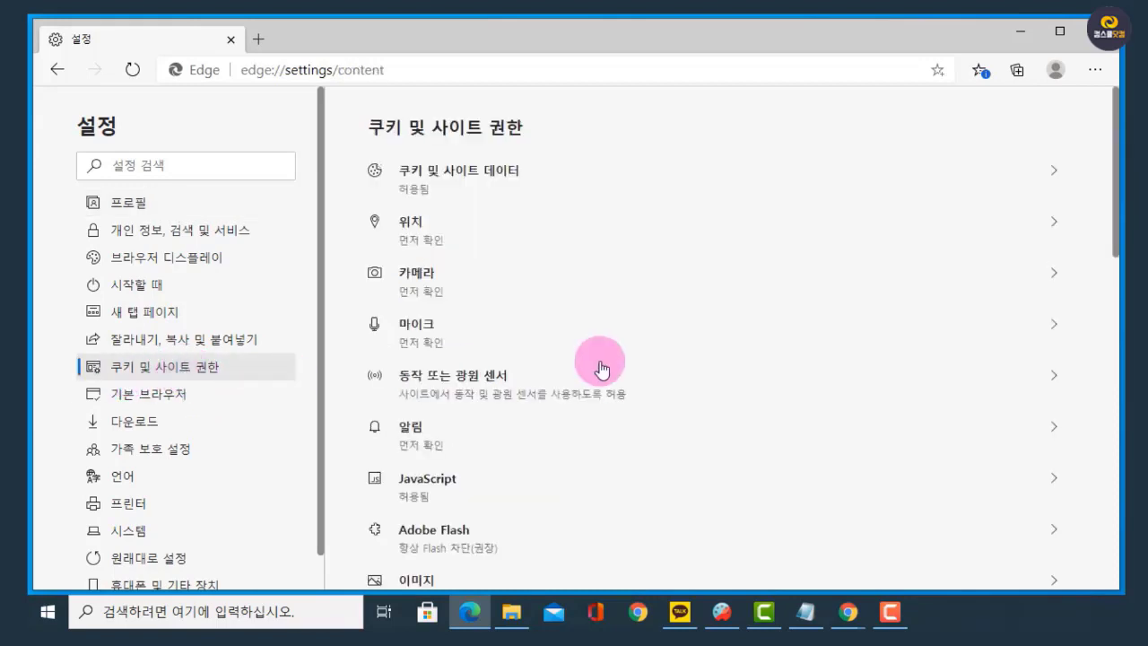
{"action": "scroll", "coordinate": [607, 381], "scroll_direction": "down", "scroll_amount": 1}
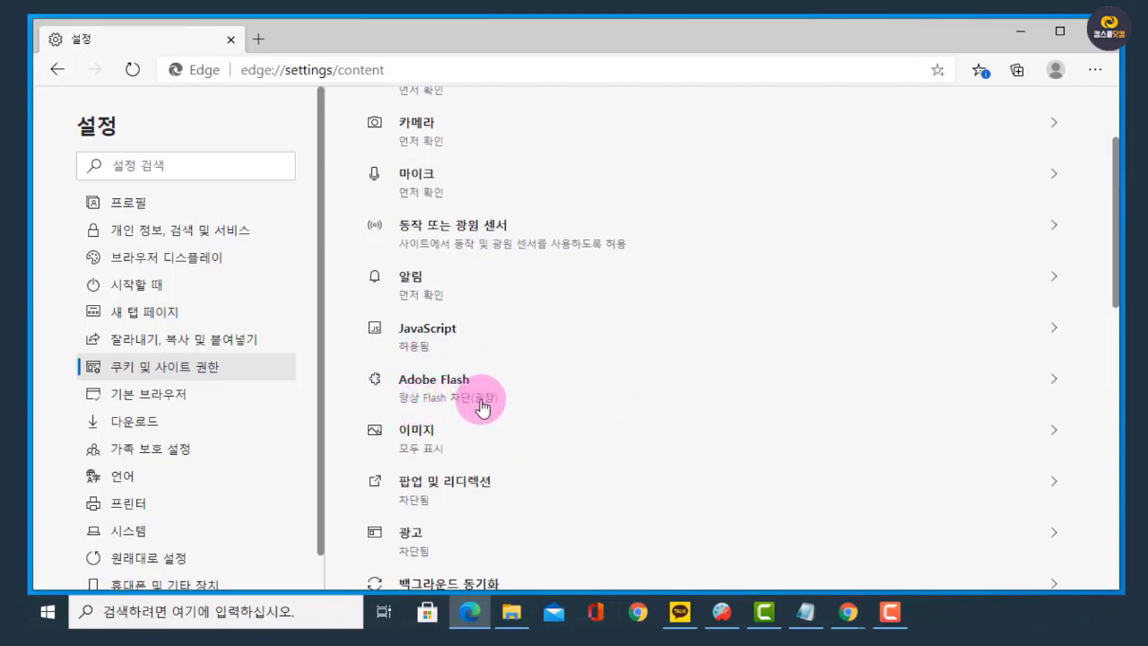
{"action": "left_click", "coordinate": [1054, 383]}
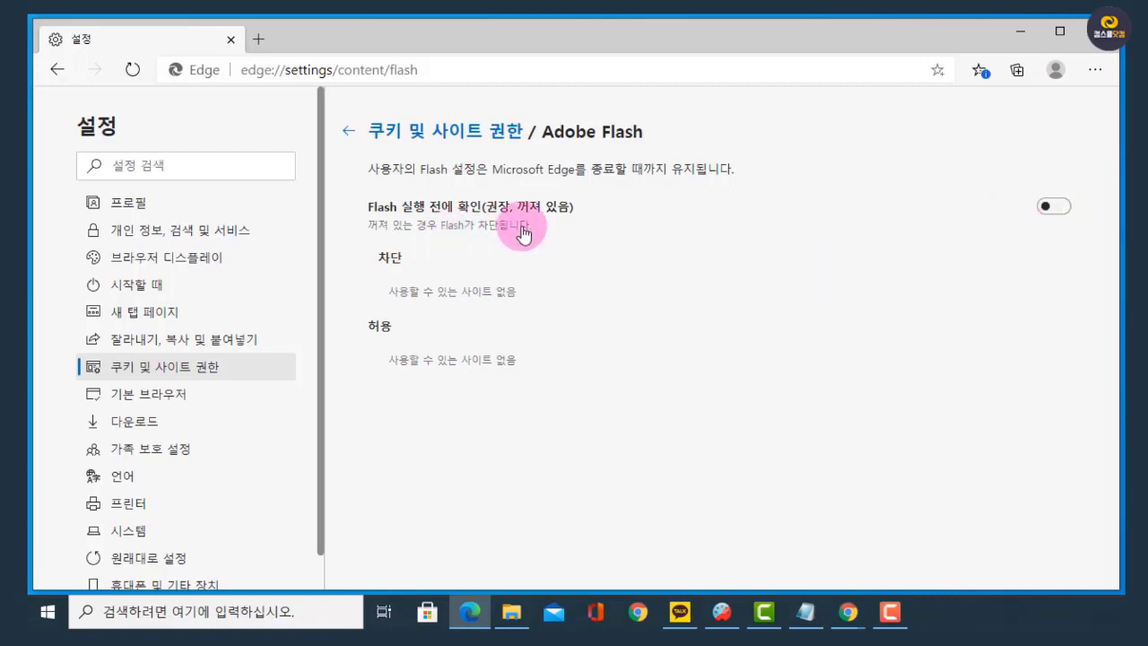
Step: Turn Edge's option to ask before running Flash on and back off, and close the browser
{"action": "left_click", "coordinate": [1053, 206]}
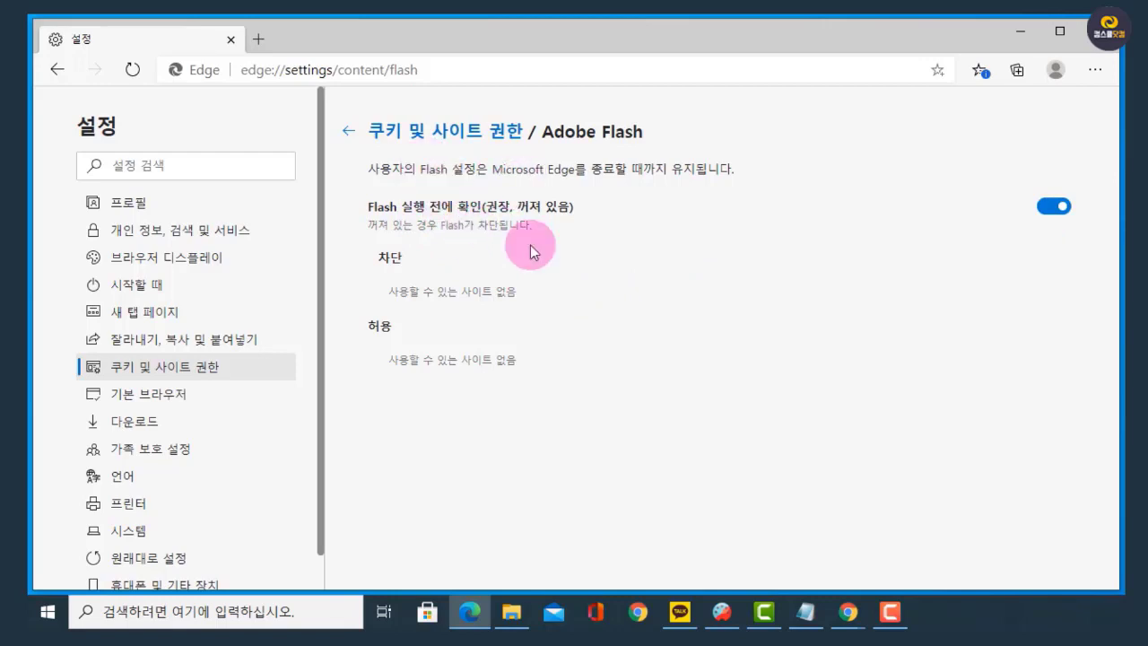
{"action": "left_click", "coordinate": [1045, 209]}
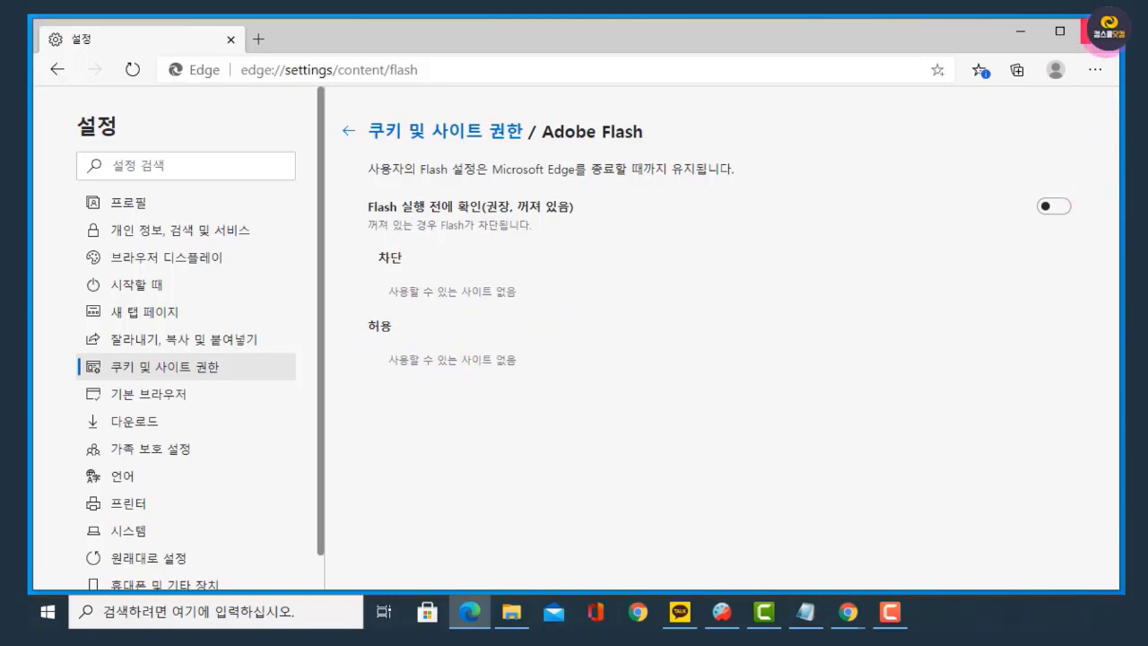
{"action": "left_click", "coordinate": [1102, 33]}
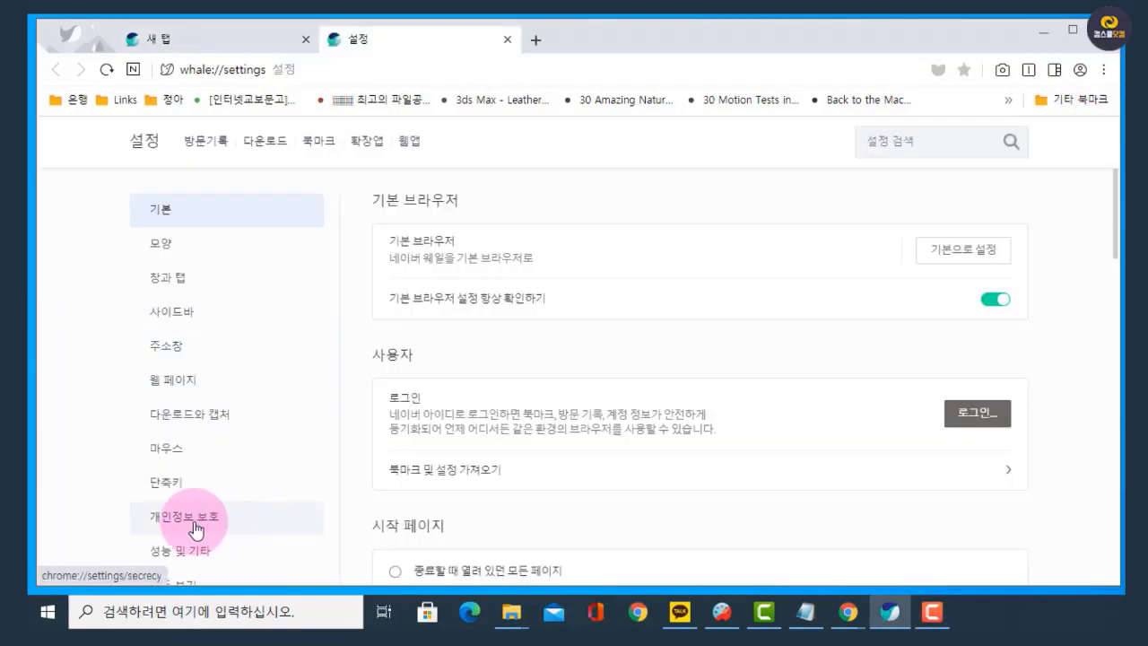
Step: In Naver Whale, open the Flash page of the privacy site settings and turn off allowing websites to run Flash
{"action": "left_click", "coordinate": [215, 519]}
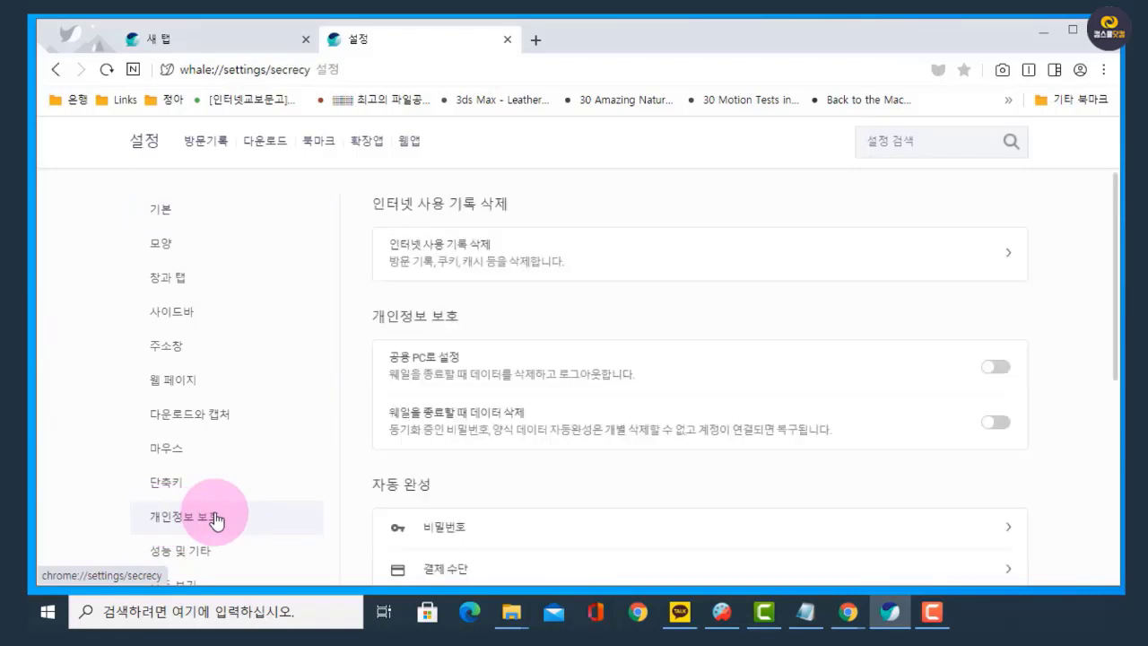
{"action": "scroll", "coordinate": [565, 419], "scroll_direction": "down", "scroll_amount": 5}
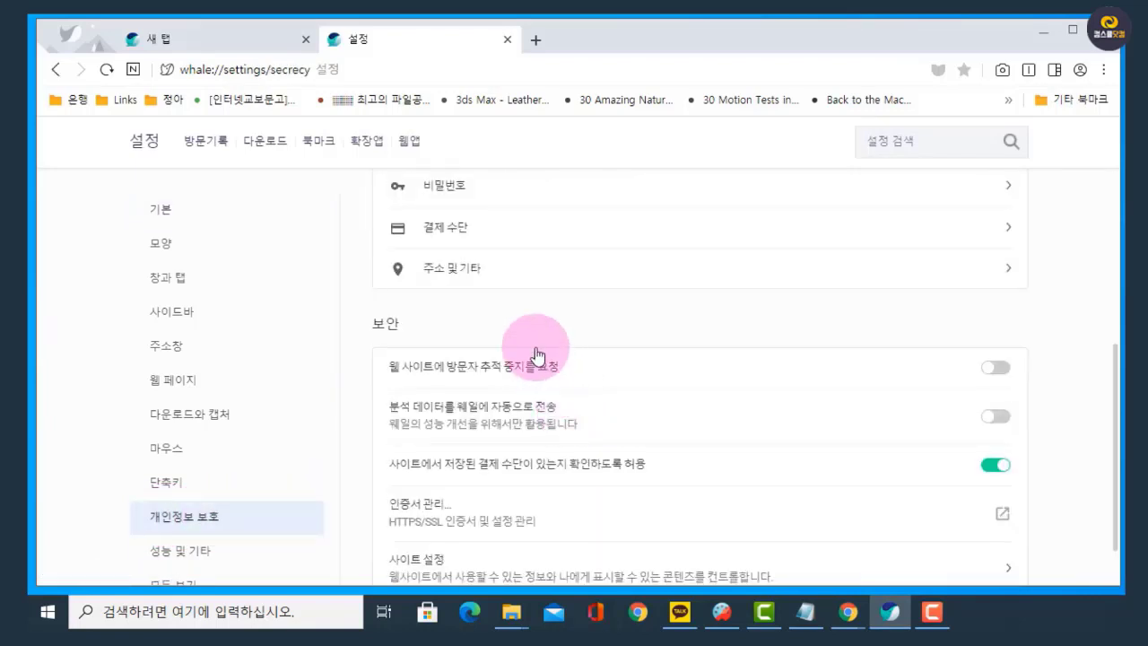
{"action": "scroll", "coordinate": [516, 404], "scroll_direction": "down", "scroll_amount": 1}
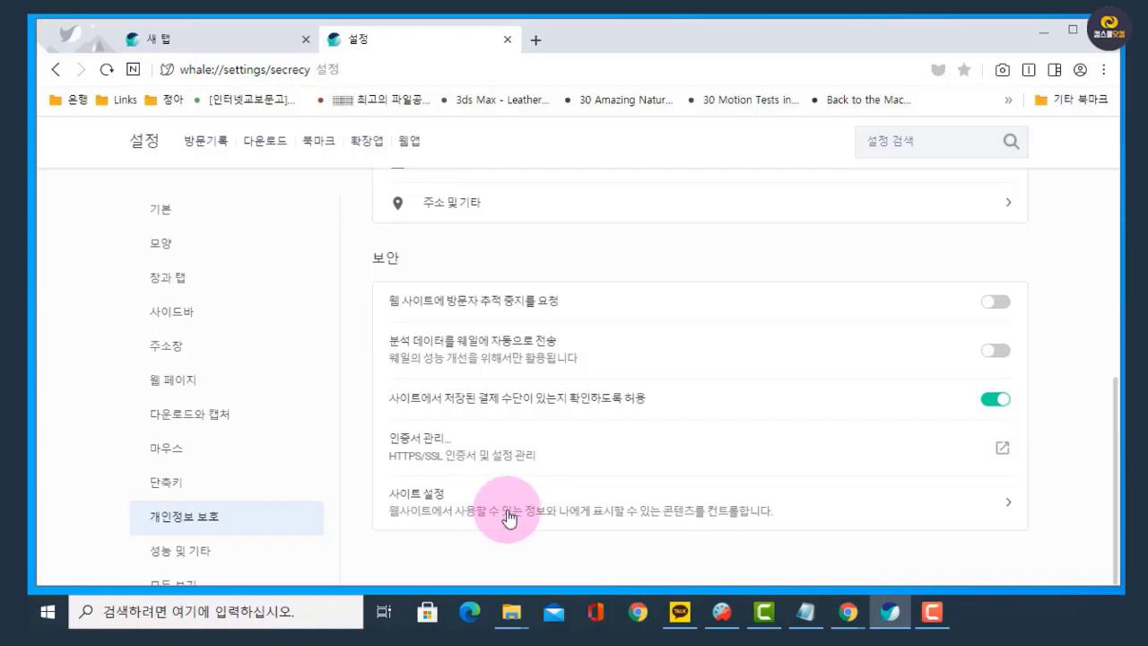
{"action": "left_click", "coordinate": [508, 518]}
{"action": "scroll", "coordinate": [565, 469], "scroll_direction": "down", "scroll_amount": 5}
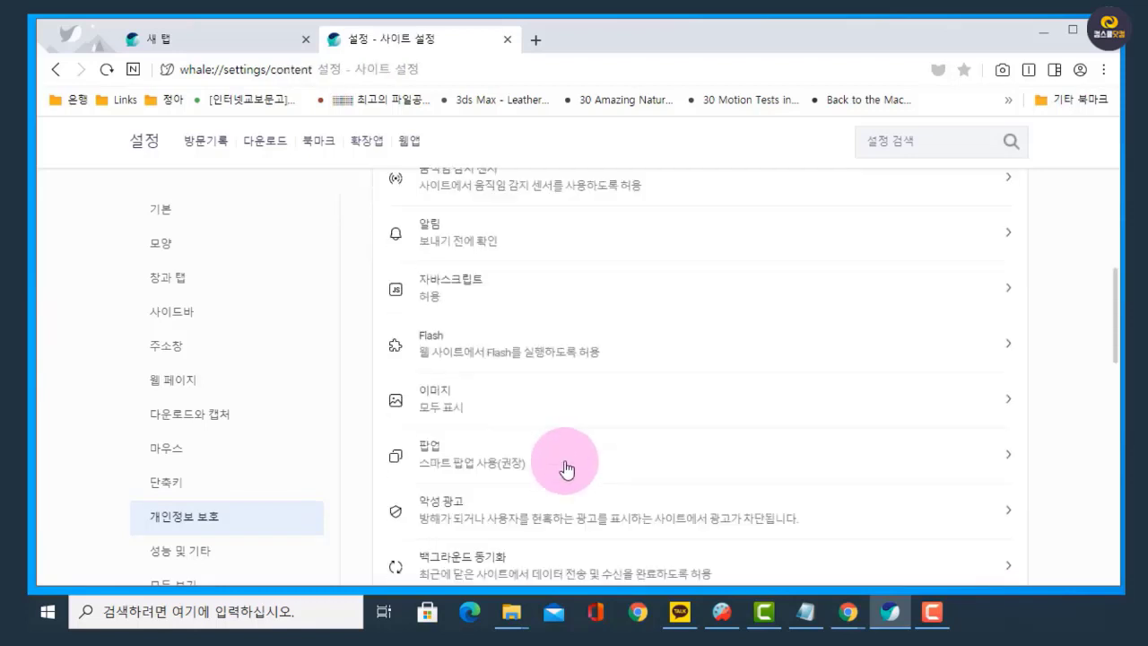
{"action": "left_click", "coordinate": [857, 357]}
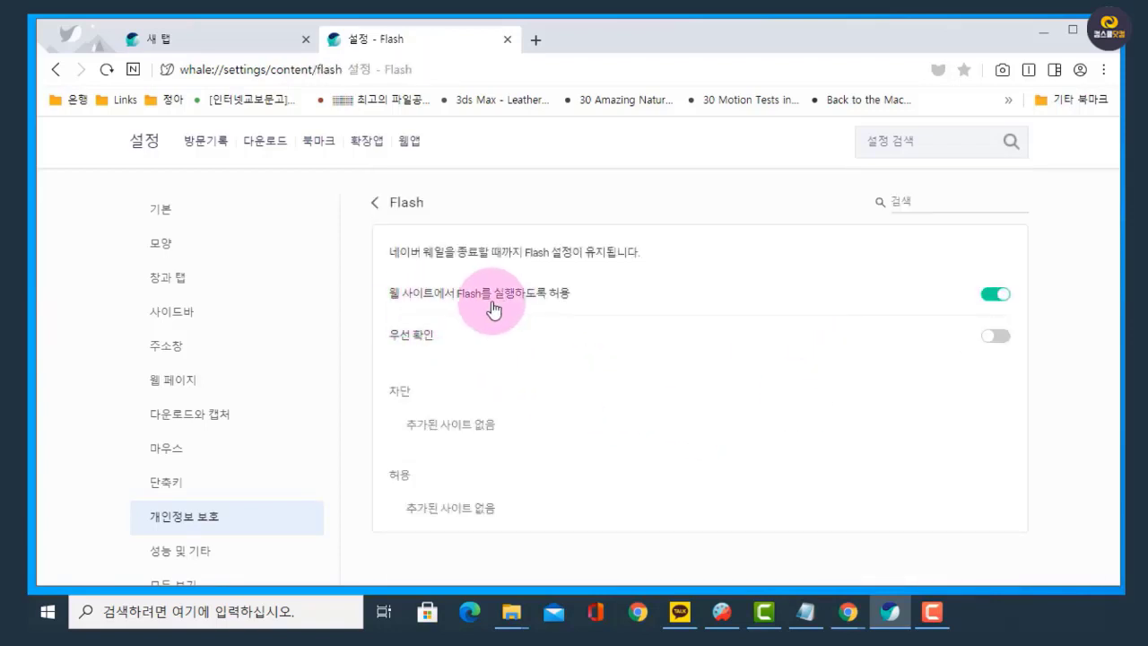
{"action": "left_click", "coordinate": [992, 296]}
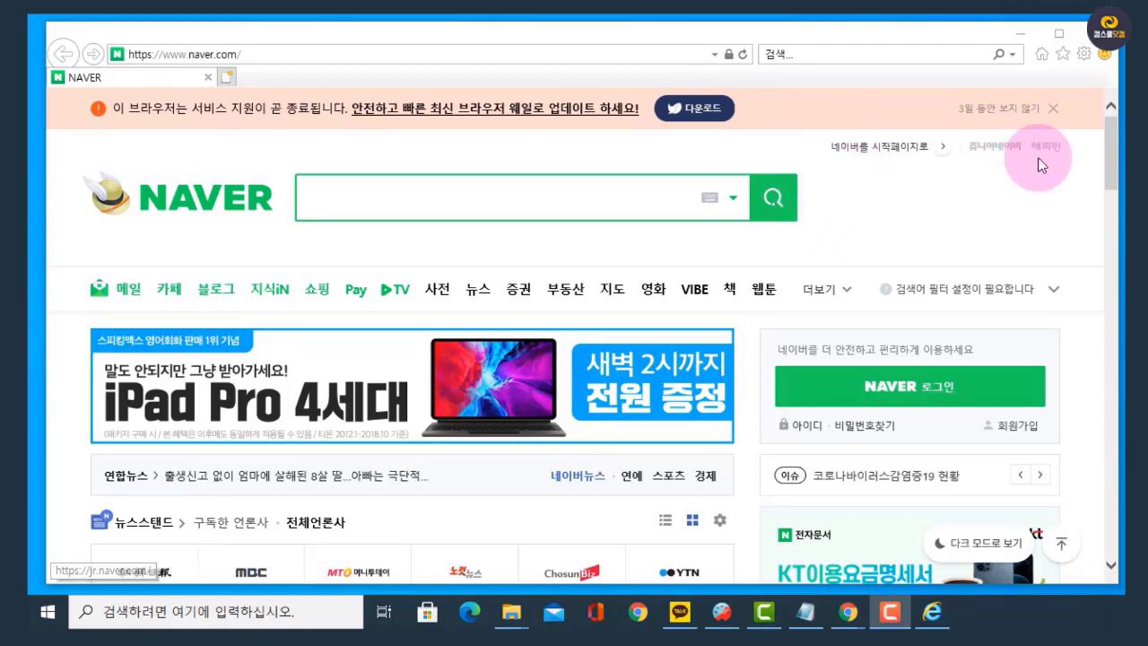
Step: In Internet Explorer, examine the Adobe entries in the add-on manager for Flash, and close the browser
{"action": "left_click", "coordinate": [1052, 108]}
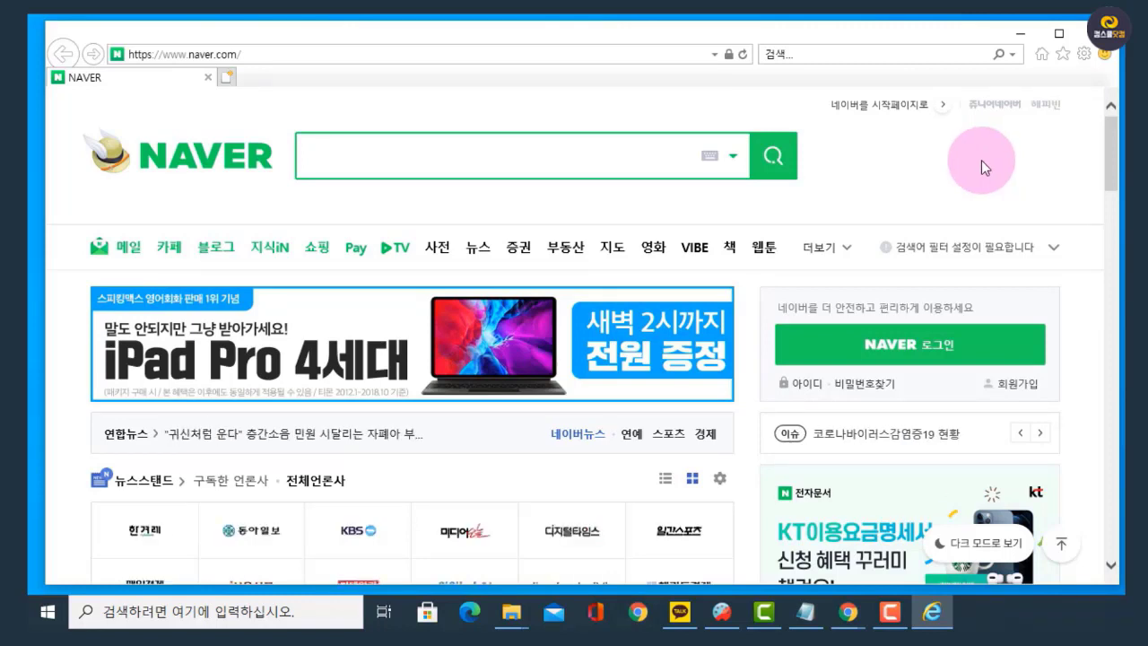
{"action": "left_click", "coordinate": [1084, 55]}
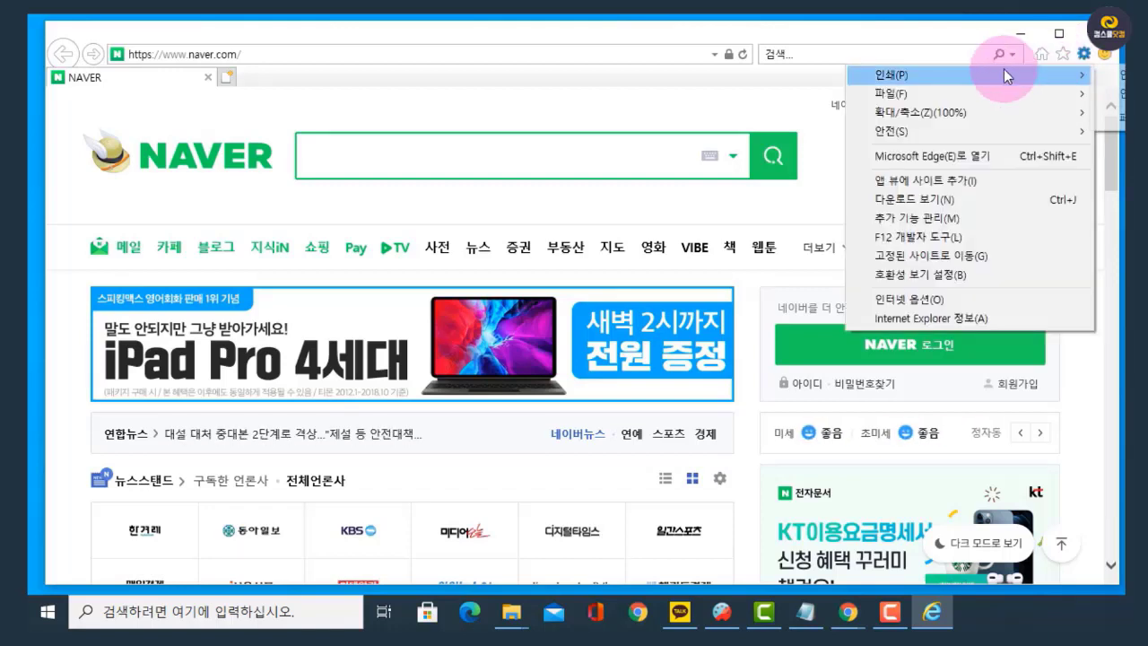
{"action": "left_click", "coordinate": [980, 224]}
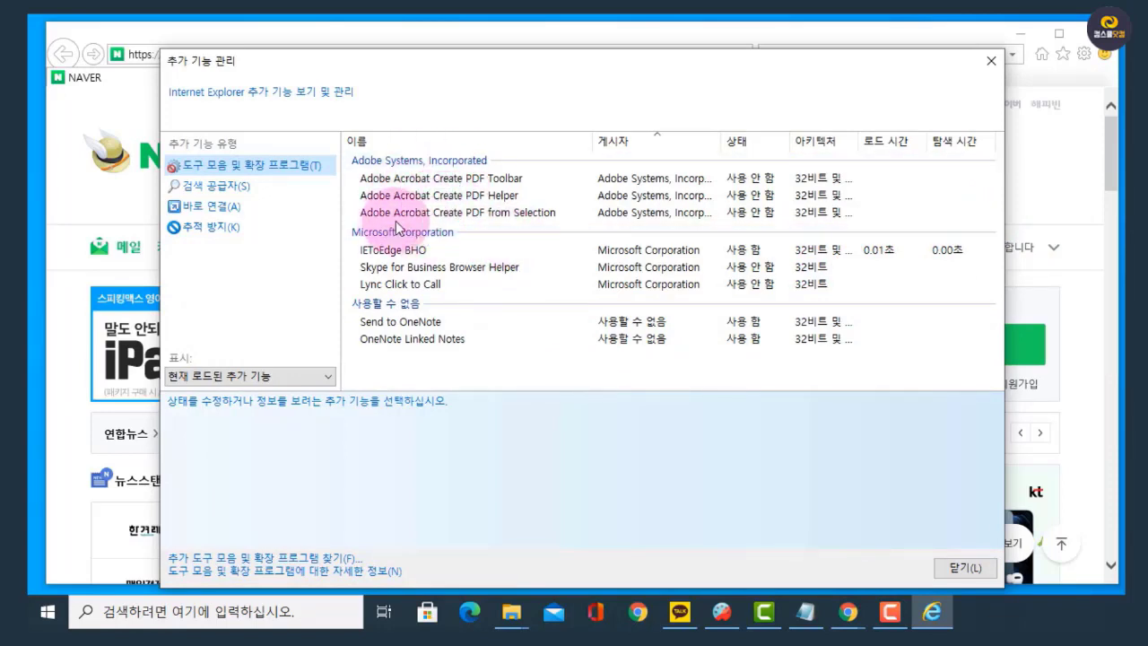
{"action": "left_click", "coordinate": [492, 215]}
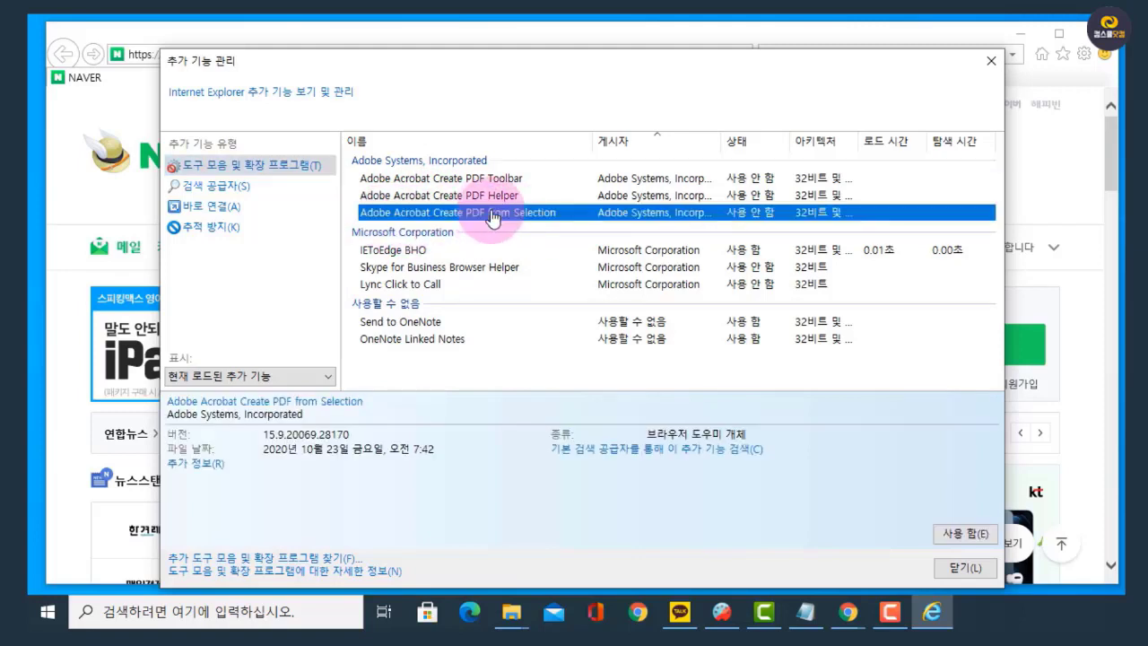
{"action": "key", "text": "Up"}
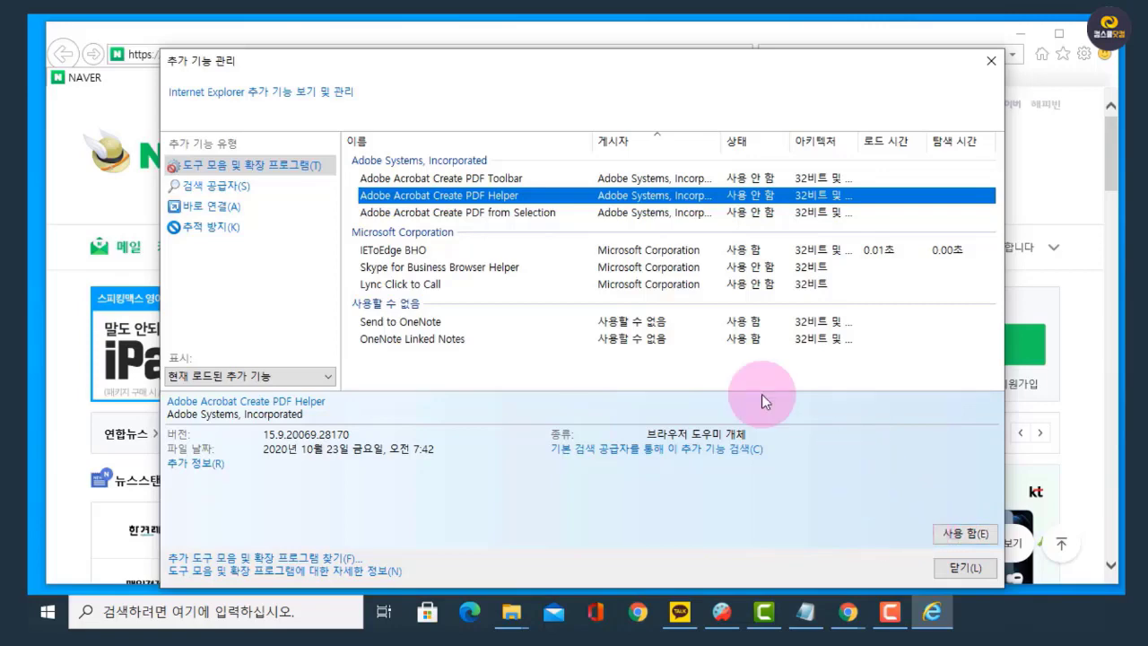
{"action": "left_click", "coordinate": [990, 60]}
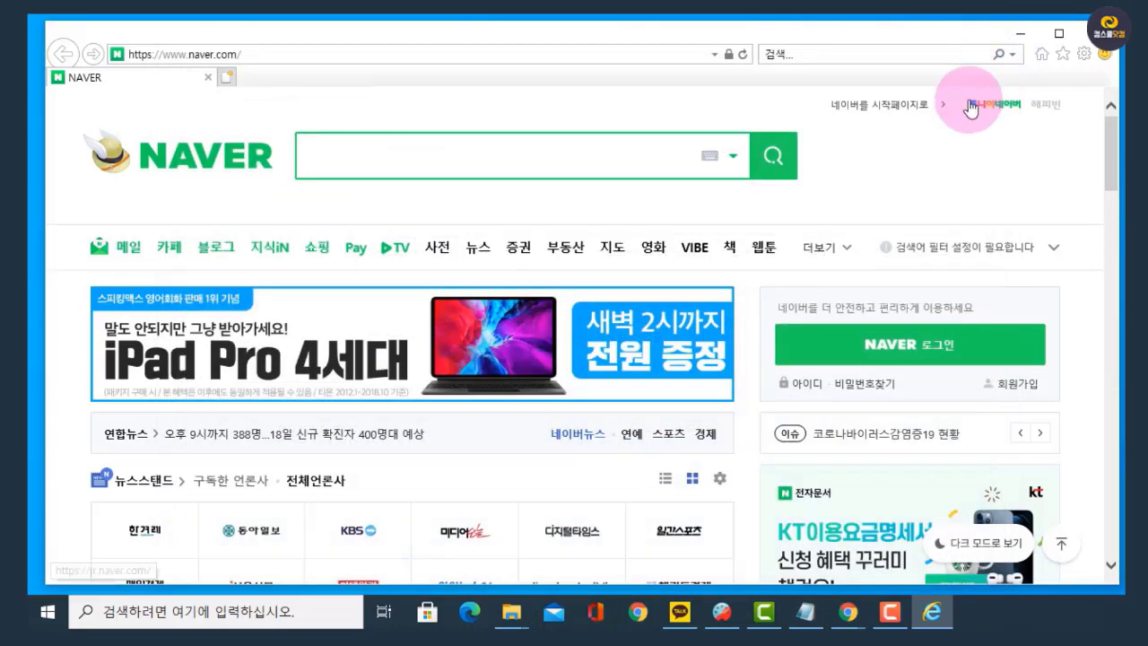
{"action": "left_click", "coordinate": [1098, 33]}
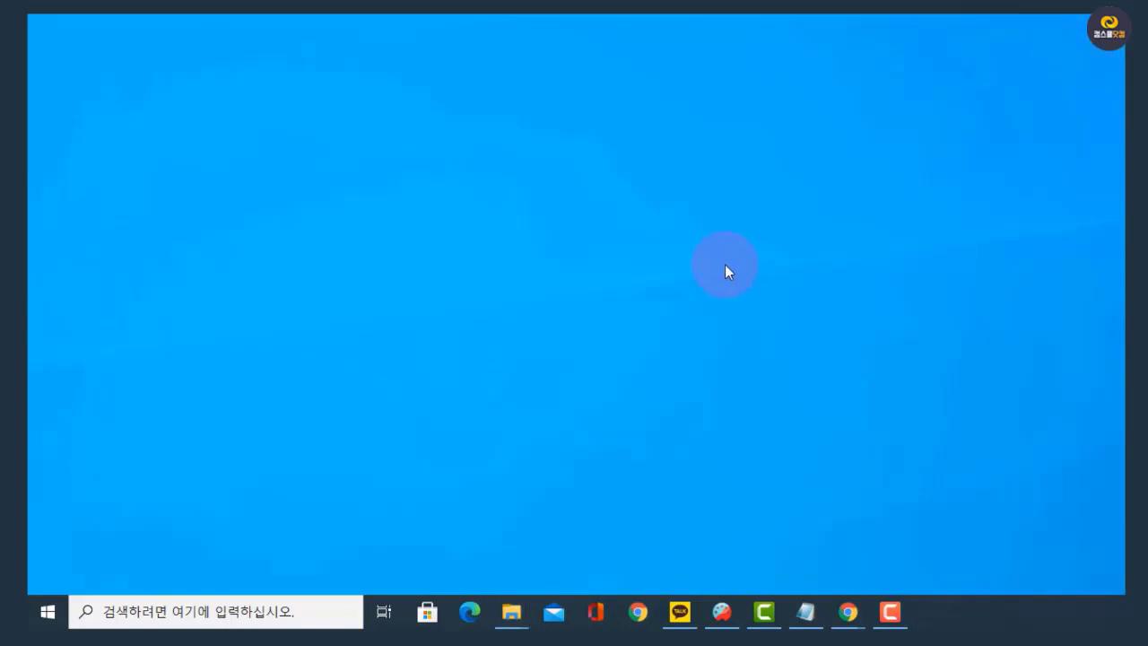
Step: Open the installed apps and features list in Windows Settings
{"action": "left_click", "coordinate": [46, 614]}
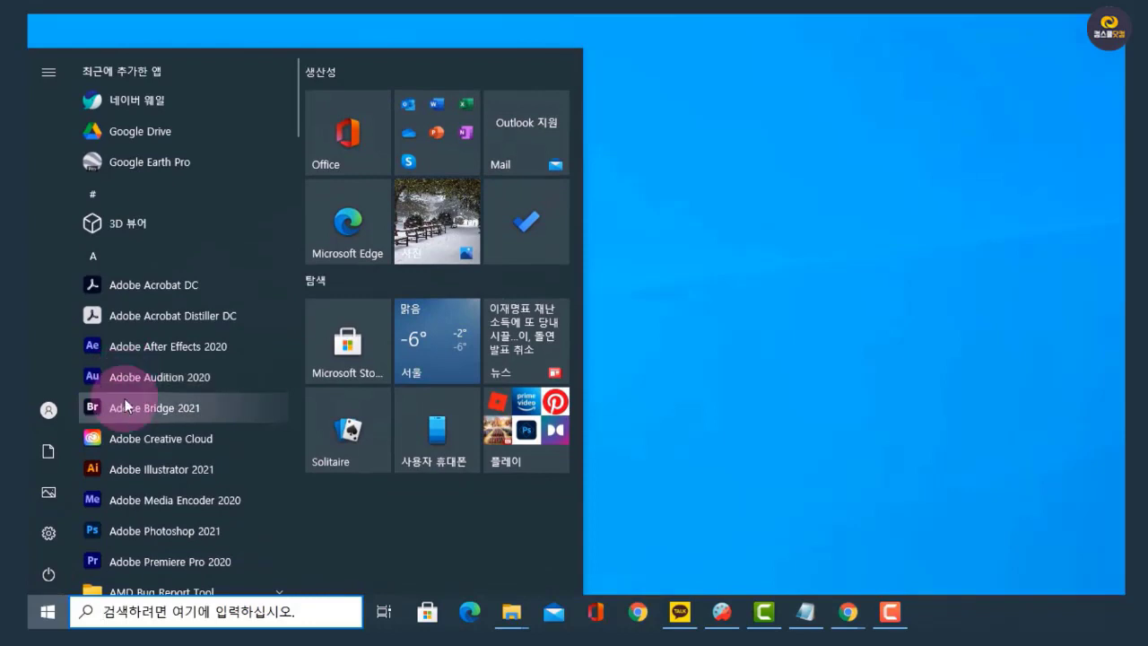
{"action": "scroll", "coordinate": [226, 463], "scroll_direction": "down", "scroll_amount": 5}
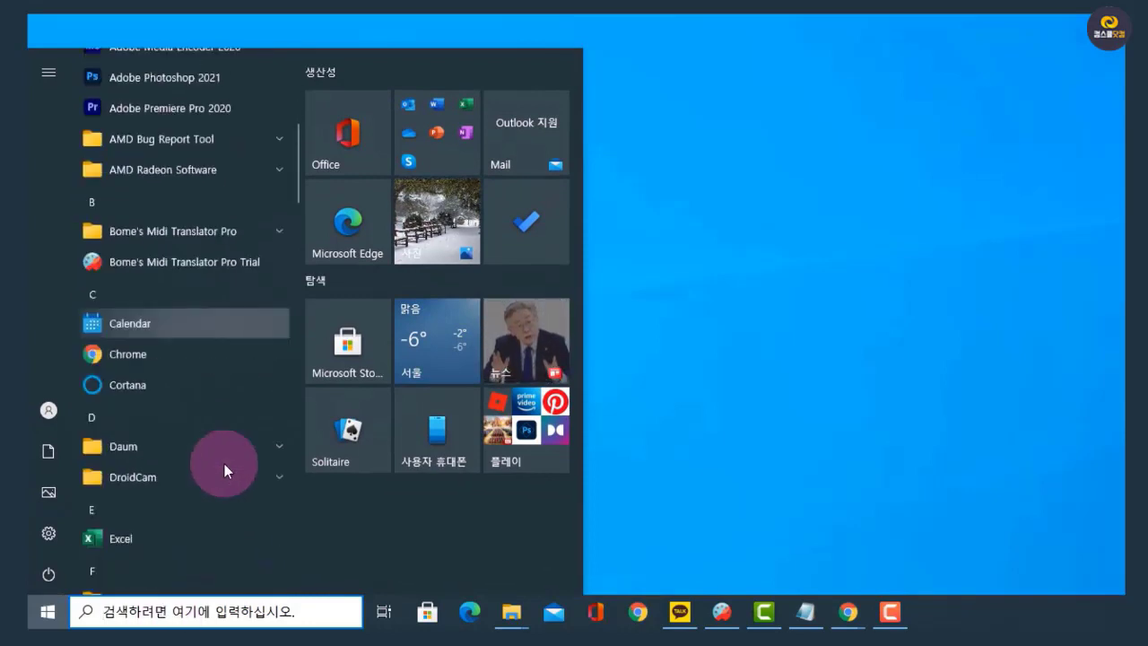
{"action": "scroll", "coordinate": [224, 463], "scroll_direction": "down", "scroll_amount": 1}
{"action": "left_click", "coordinate": [212, 615]}
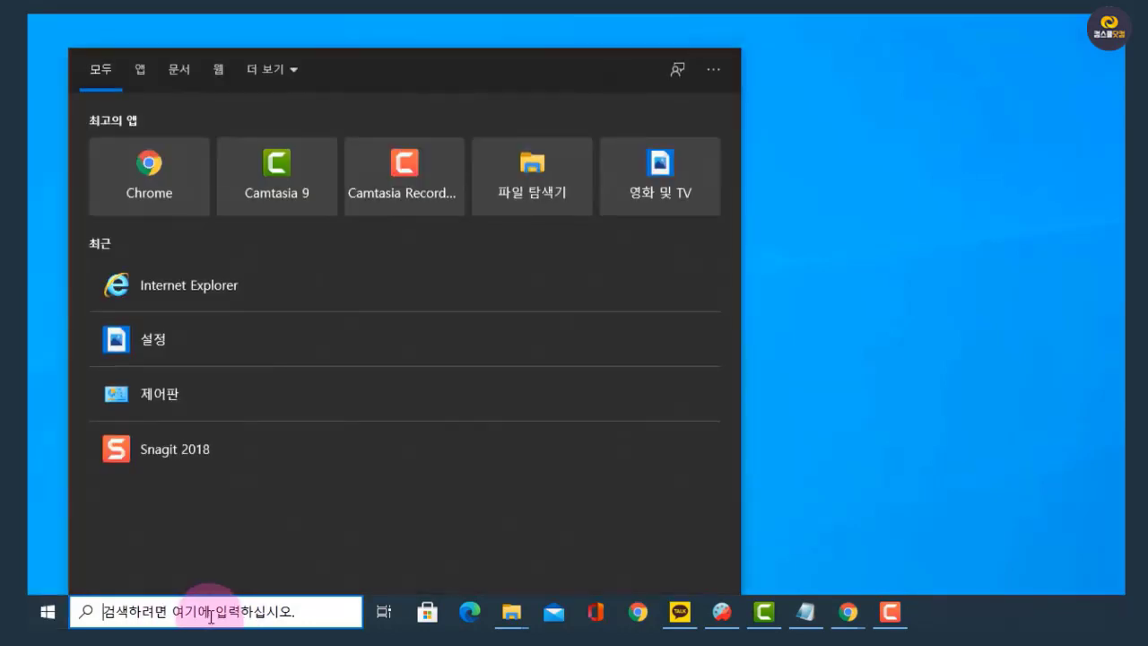
{"action": "left_click", "coordinate": [230, 358]}
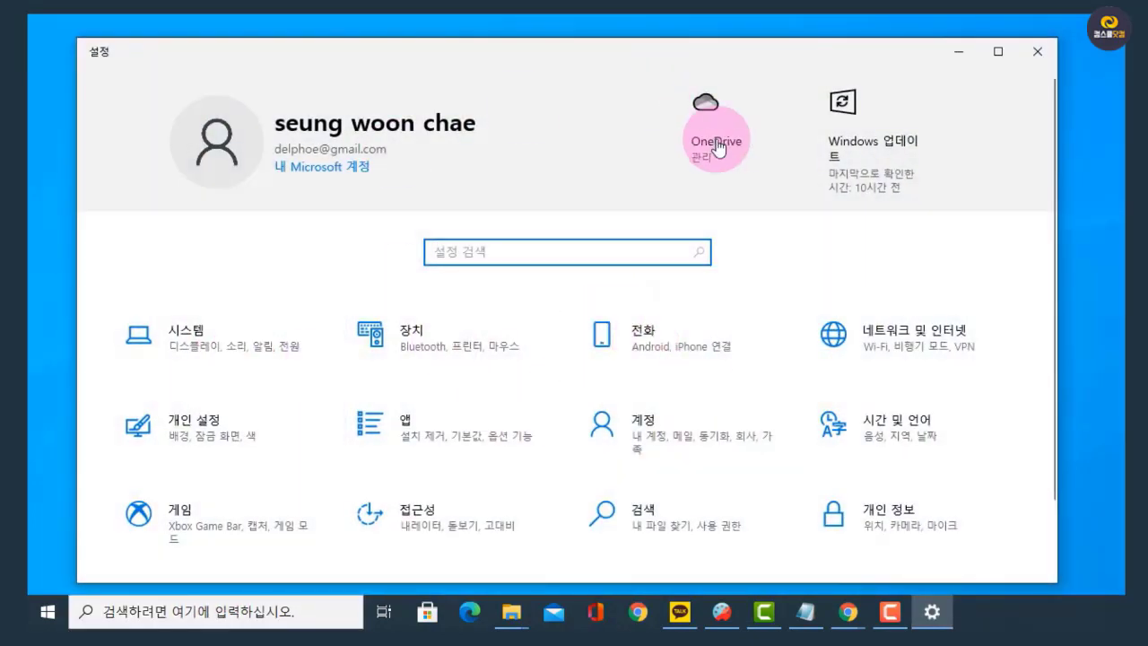
{"action": "left_click", "coordinate": [430, 439]}
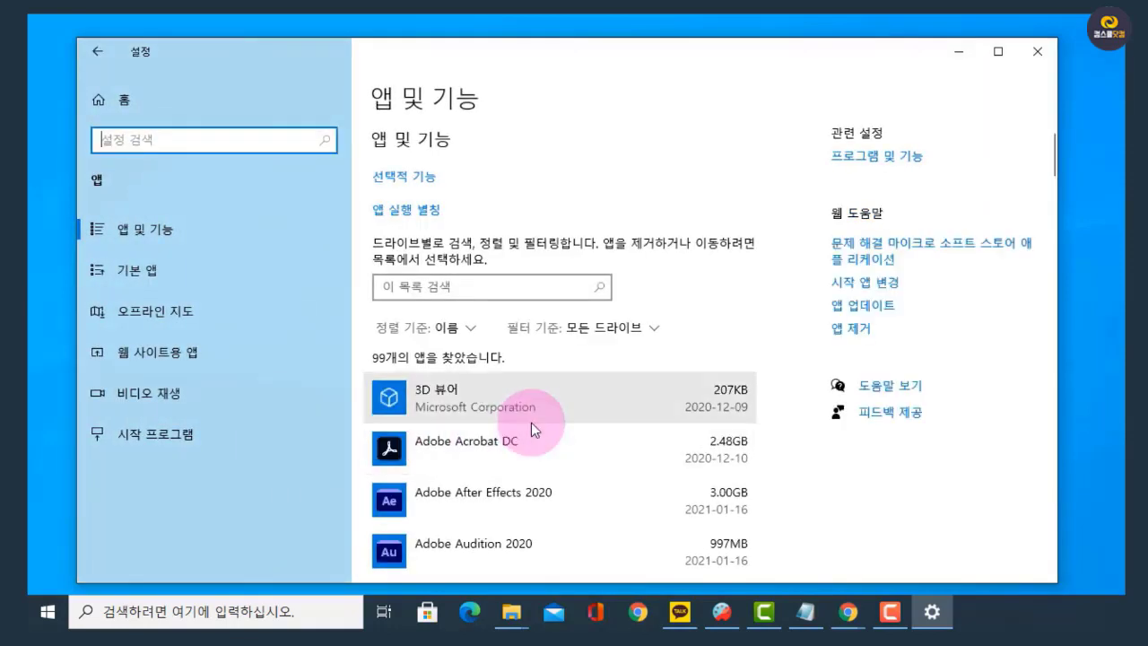
Step: Look through the Adobe entries in the installed apps list for Flash Player, and close Windows Settings
{"action": "scroll", "coordinate": [531, 422], "scroll_direction": "down", "scroll_amount": 5}
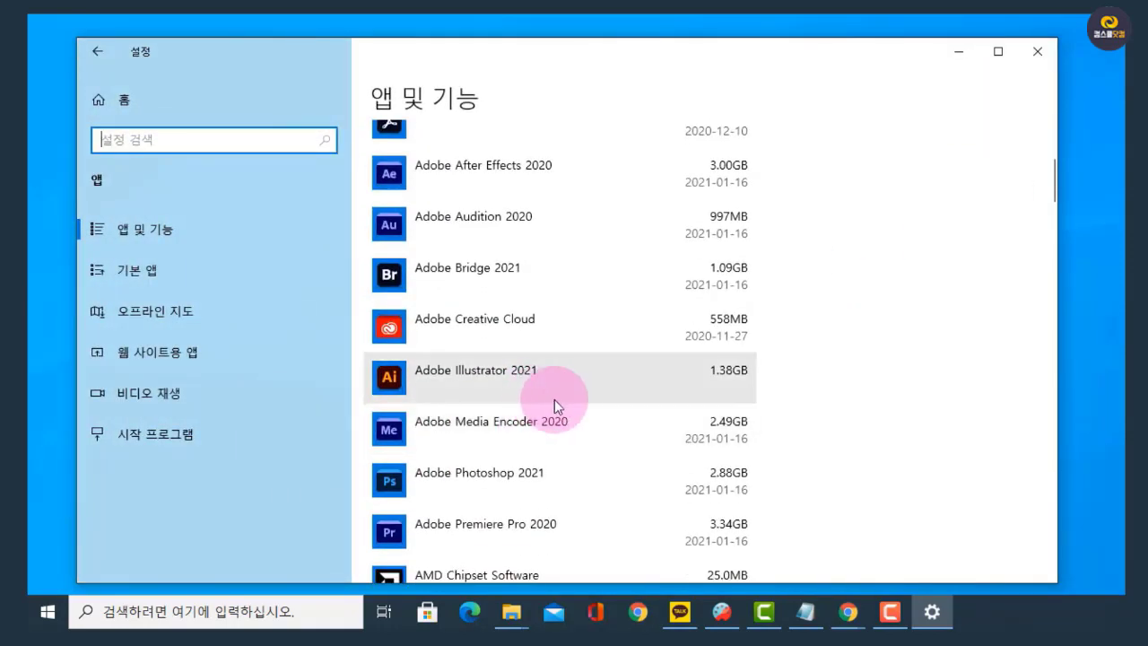
{"action": "scroll", "coordinate": [554, 401], "scroll_direction": "down", "scroll_amount": 3}
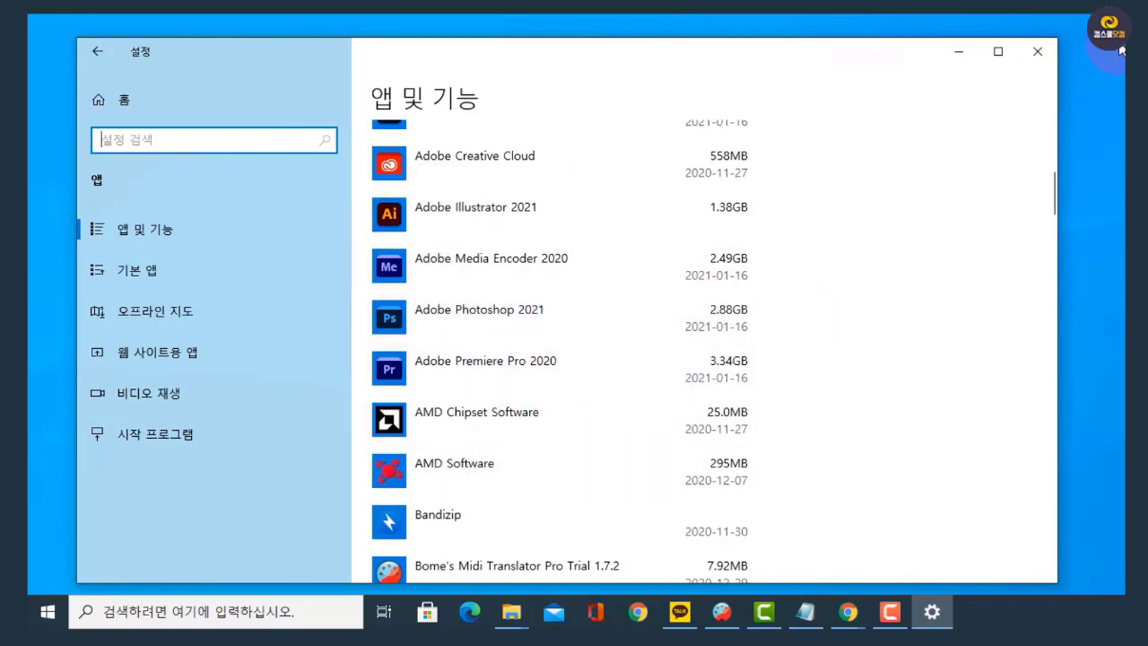
{"action": "left_click", "coordinate": [1040, 53]}
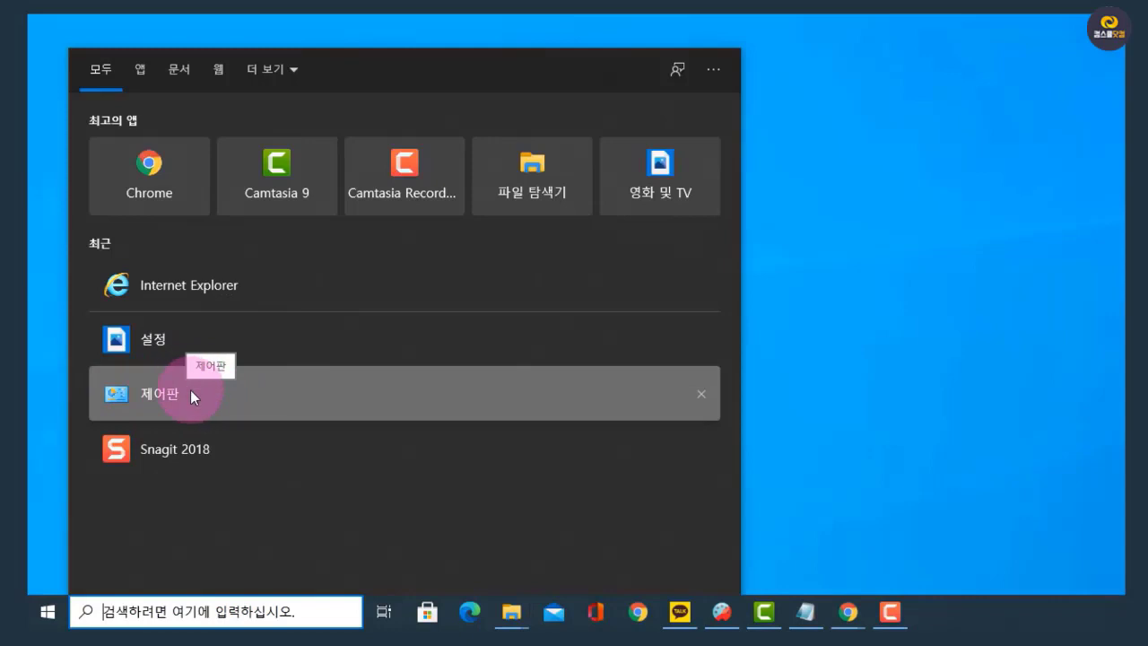
Step: Open the Control Panel's list of removable programs and examine the installed entries for Adobe Flash Player
{"action": "left_click", "coordinate": [244, 392]}
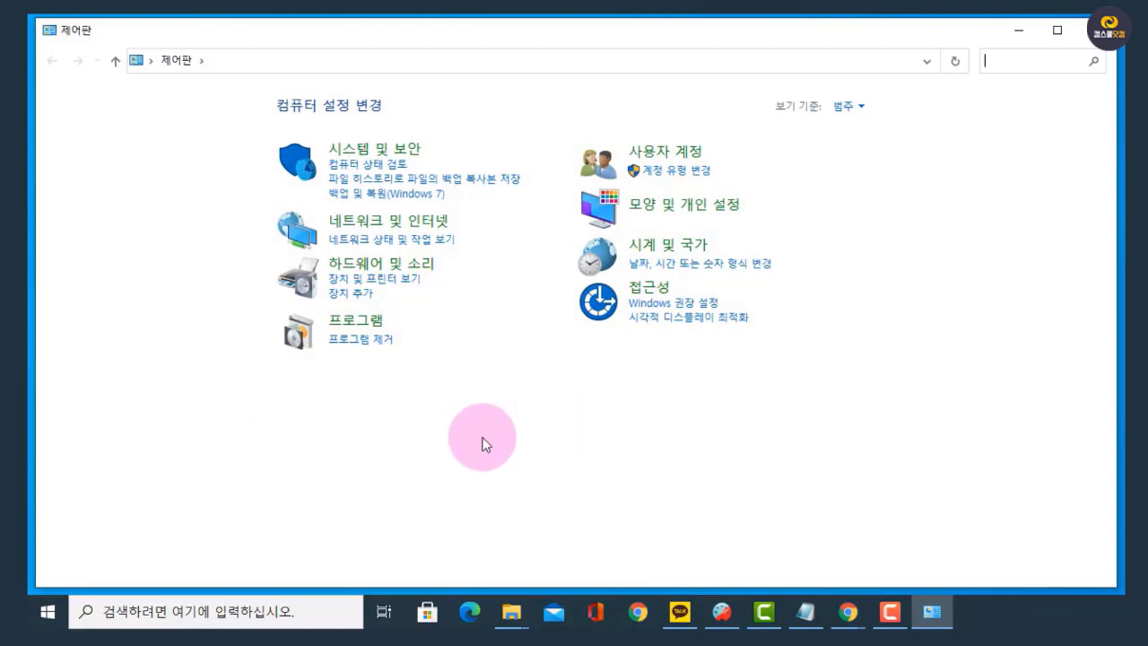
{"action": "left_click", "coordinate": [381, 350]}
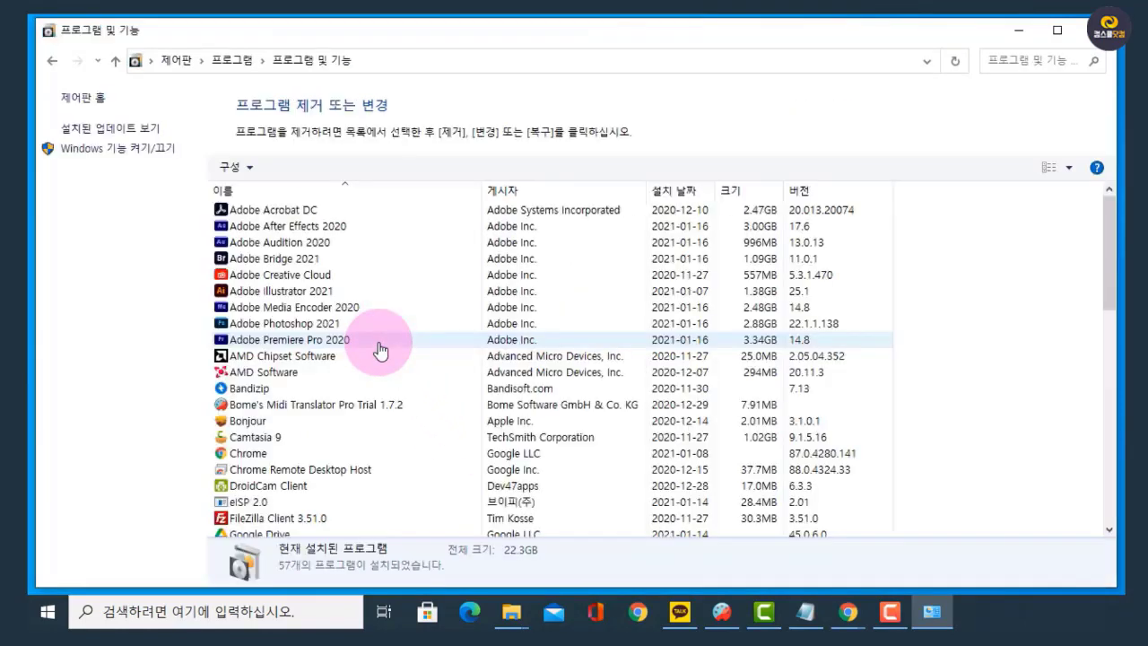
{"action": "scroll", "coordinate": [327, 388], "scroll_direction": "down", "scroll_amount": 3}
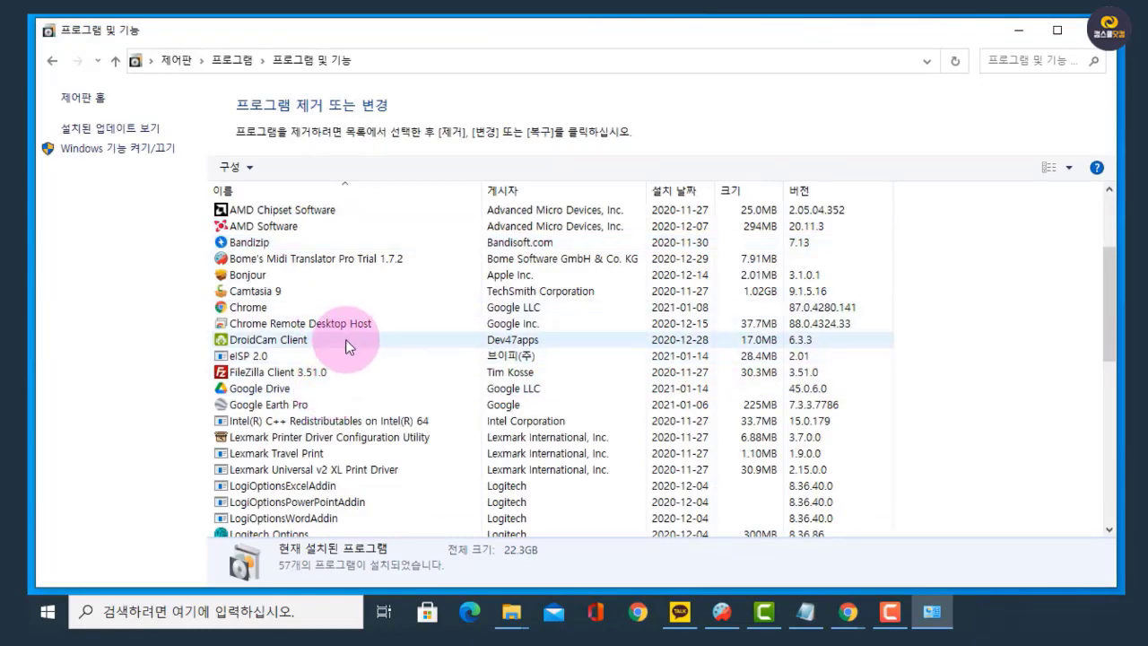
{"action": "scroll", "coordinate": [337, 381], "scroll_direction": "down", "scroll_amount": 2}
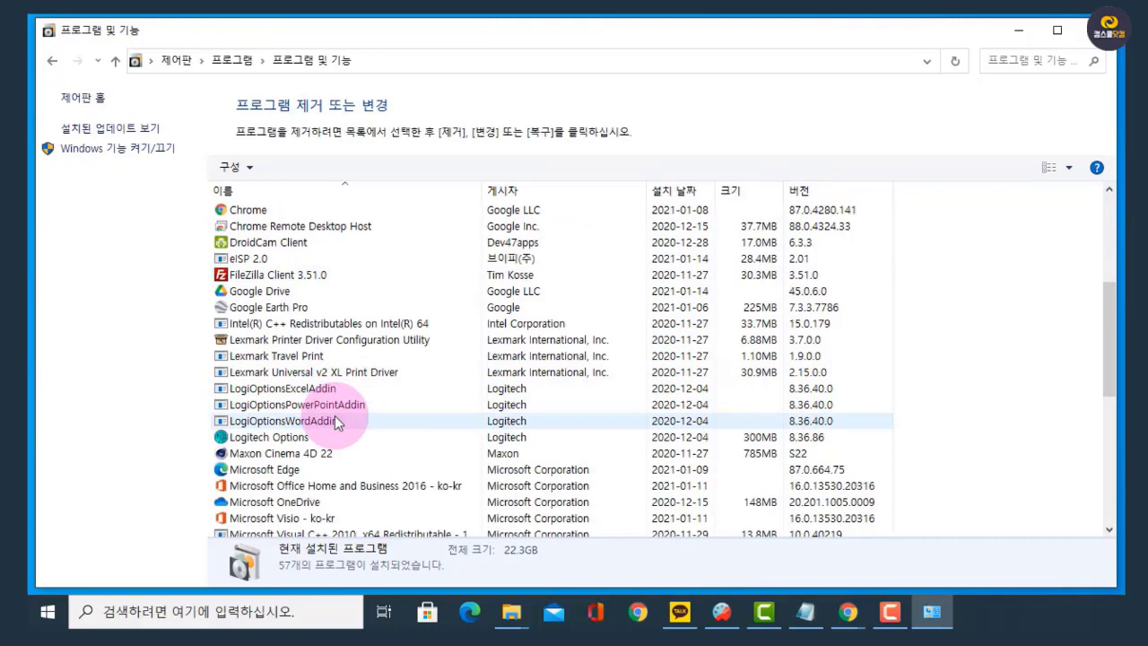
{"action": "scroll", "coordinate": [350, 345], "scroll_direction": "up", "scroll_amount": 2}
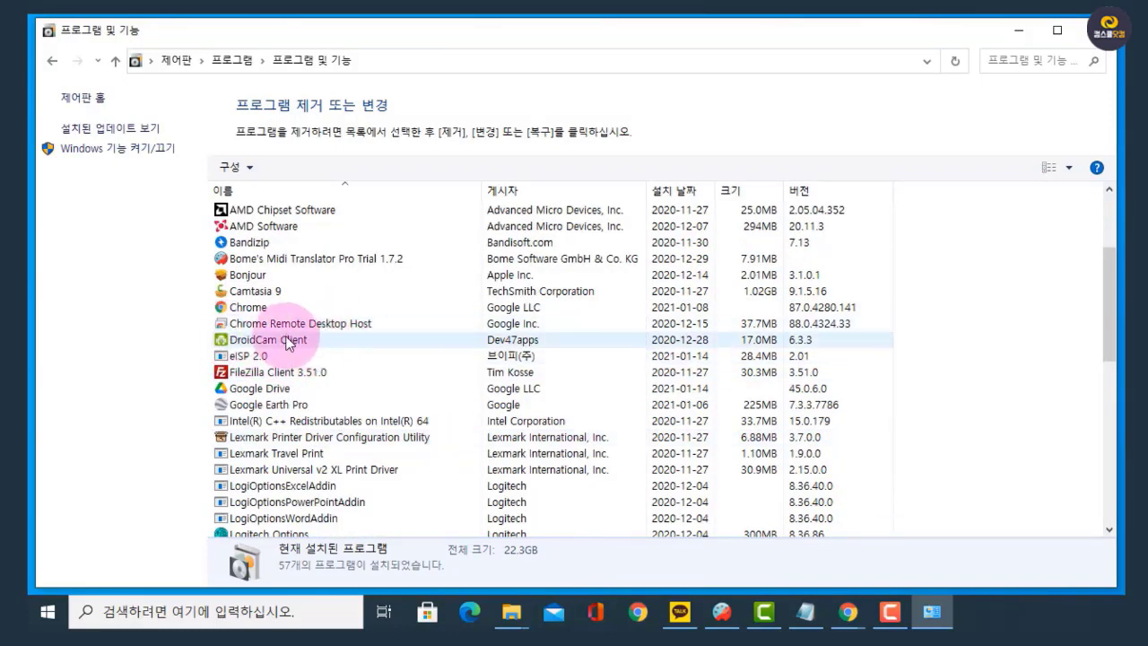
Step: Bring up the uninstall option for Chrome in the program list, dismiss it without uninstalling, and close the Control Panel
{"action": "left_click", "coordinate": [265, 310]}
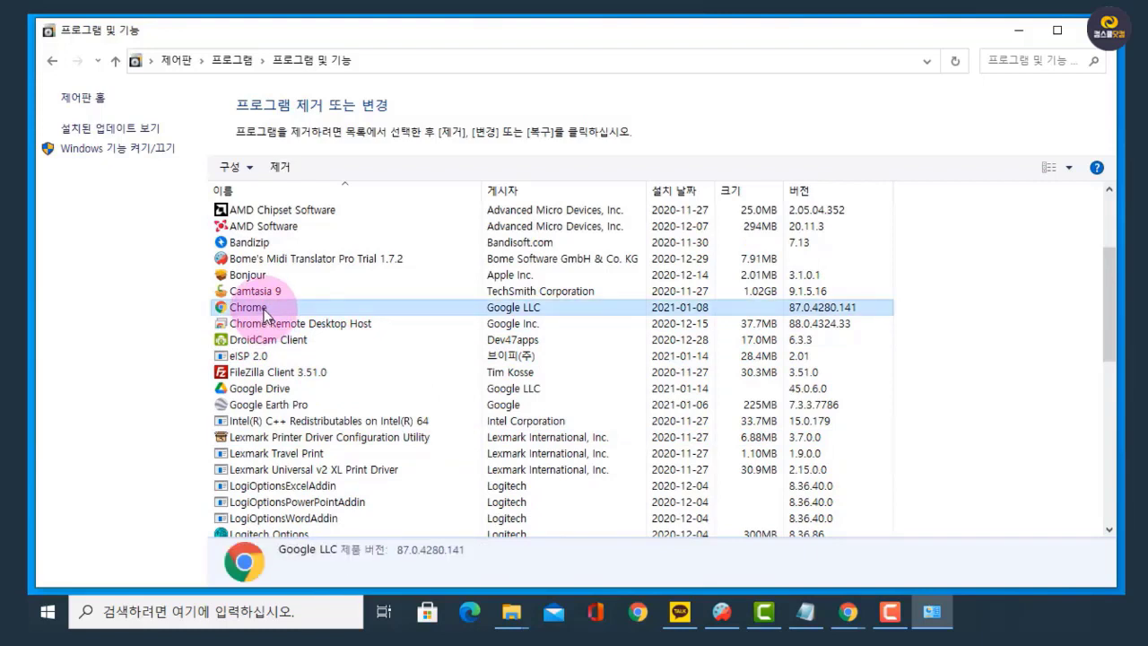
{"action": "right_click", "coordinate": [265, 312]}
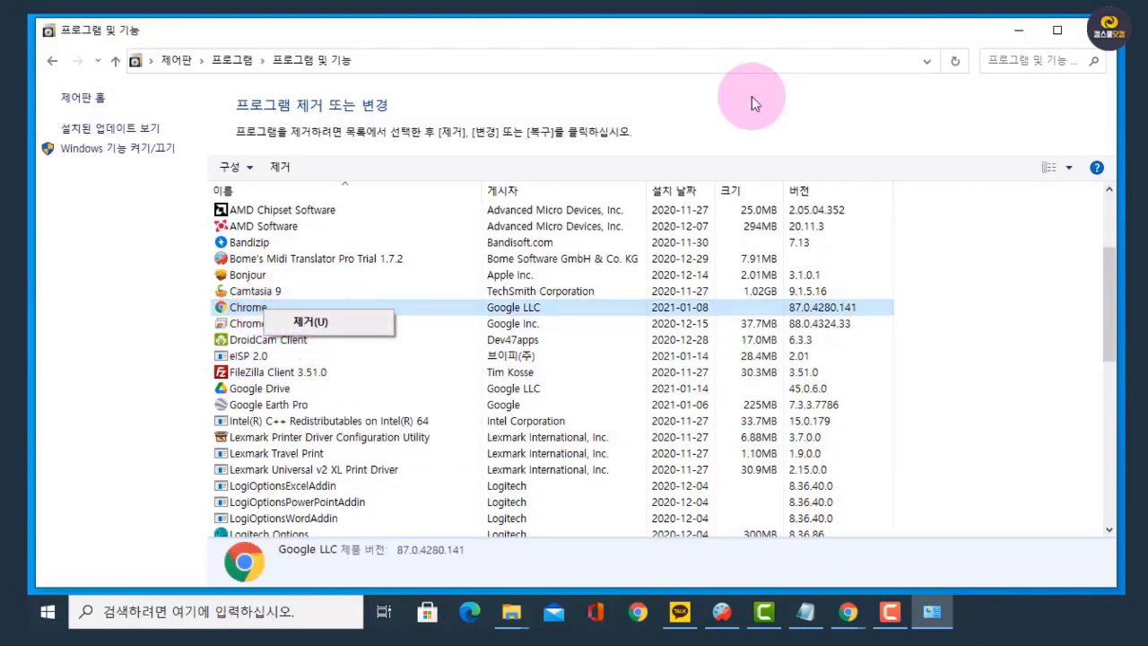
{"action": "left_click", "coordinate": [803, 42]}
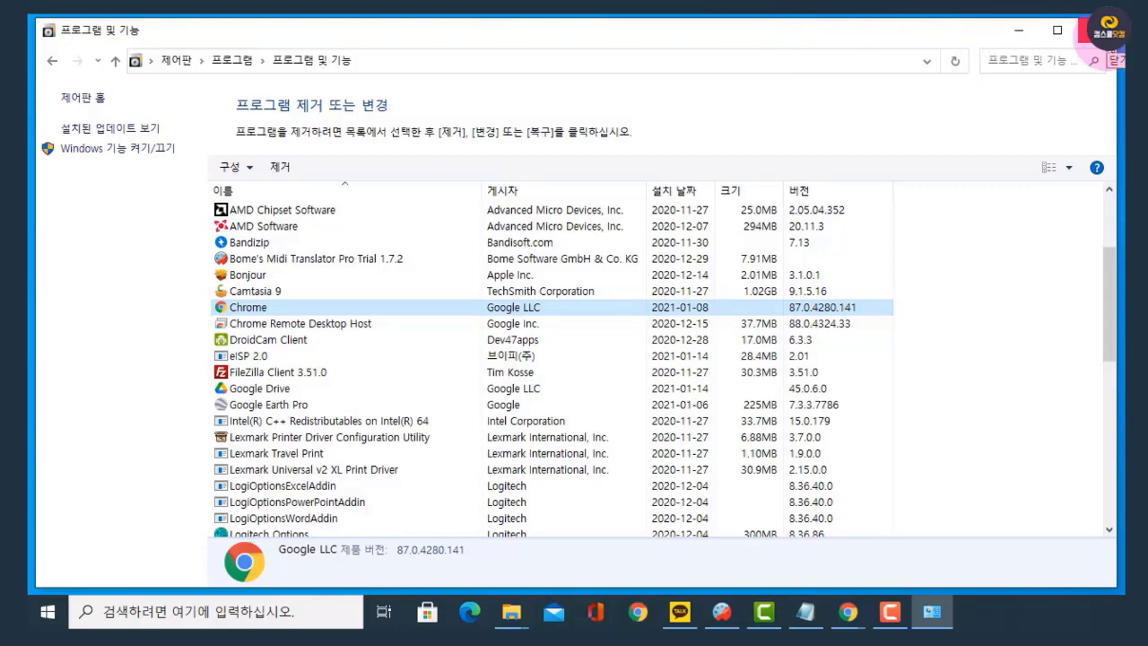
{"action": "left_click", "coordinate": [1101, 33]}
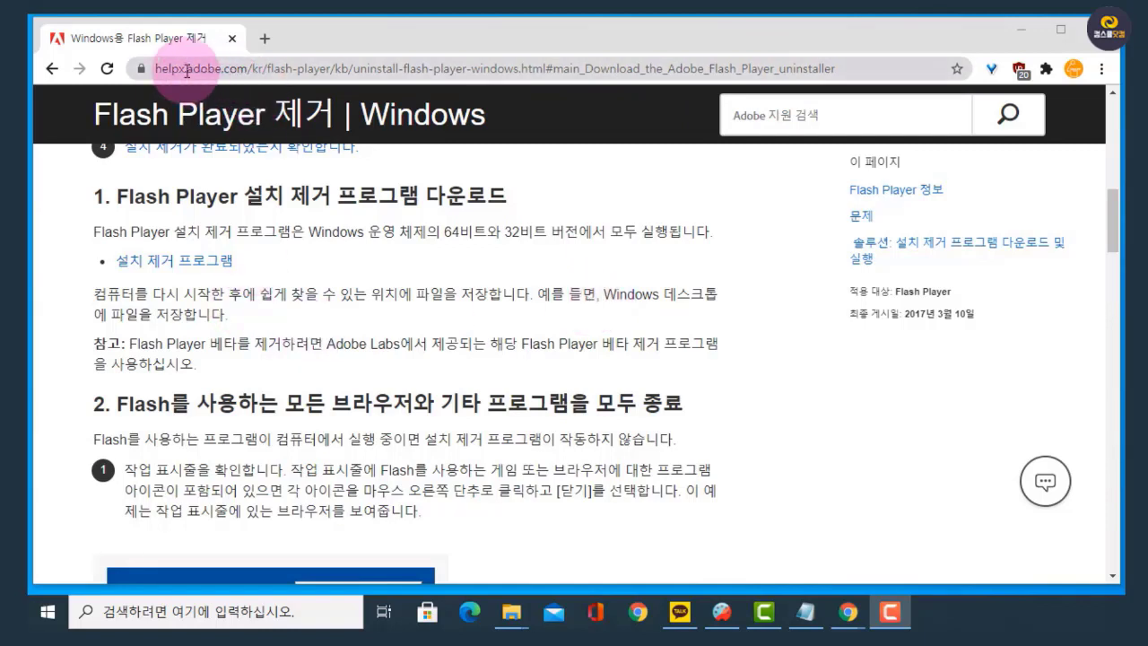
Step: Highlight the address of Adobe's Flash Player removal page for Windows, and download the uninstaller from that page
{"action": "left_click_drag", "start_coordinate": [185, 68], "coordinate": [258, 69]}
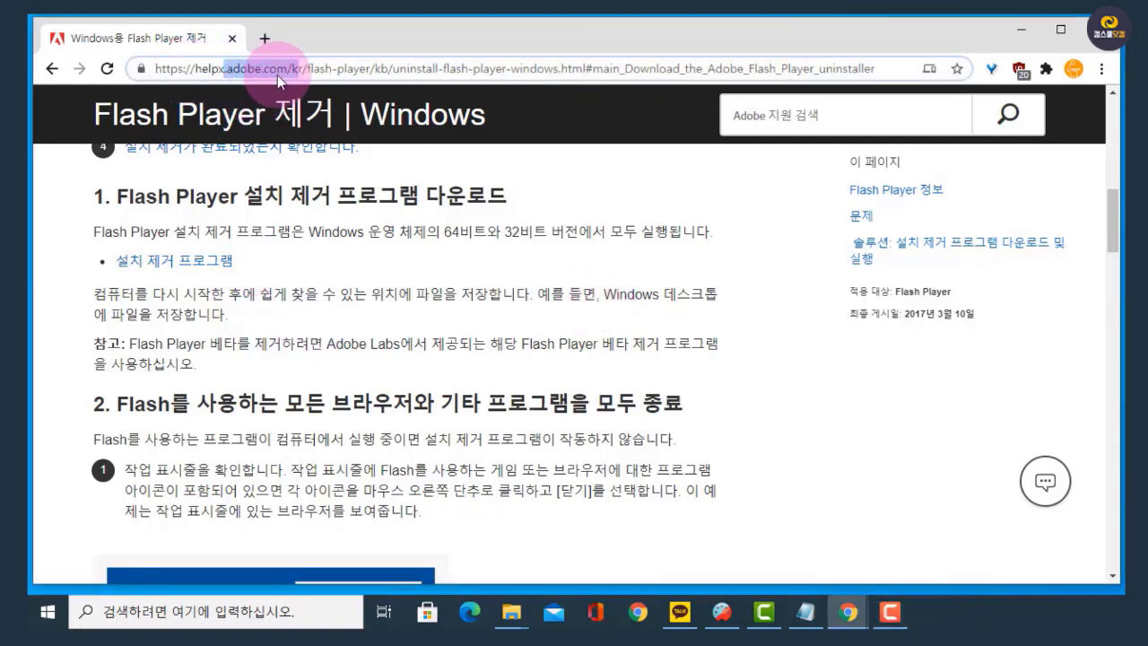
{"action": "left_click", "coordinate": [666, 196]}
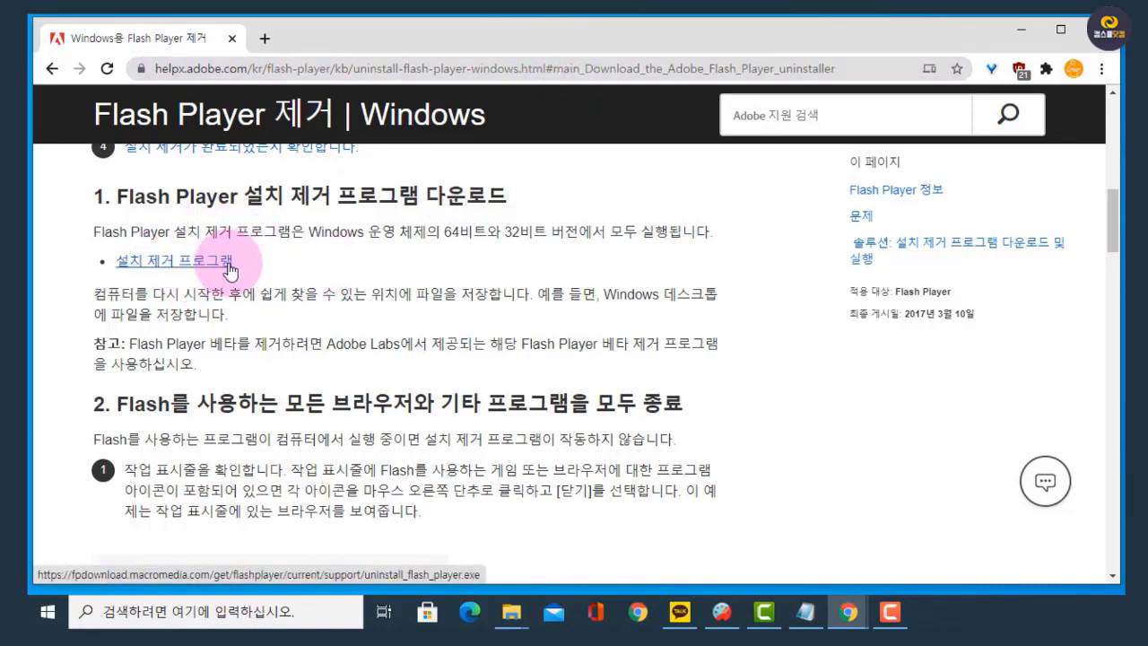
{"action": "left_click", "coordinate": [910, 67]}
{"action": "left_click_drag", "start_coordinate": [910, 67], "coordinate": [56, 38]}
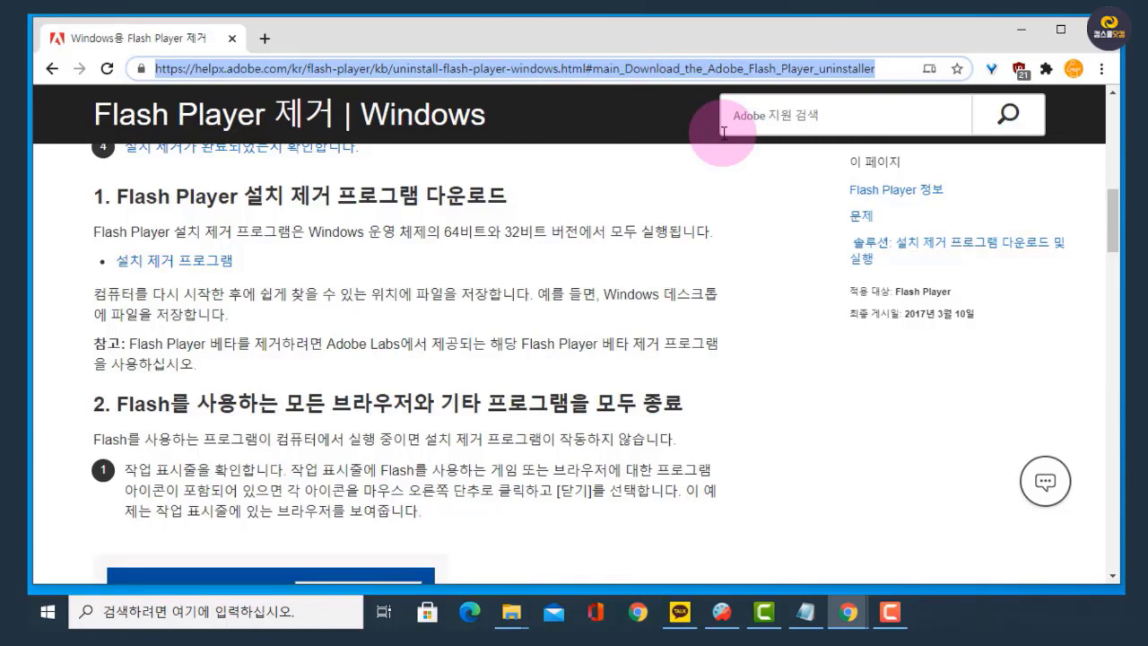
{"action": "left_click", "coordinate": [213, 269]}
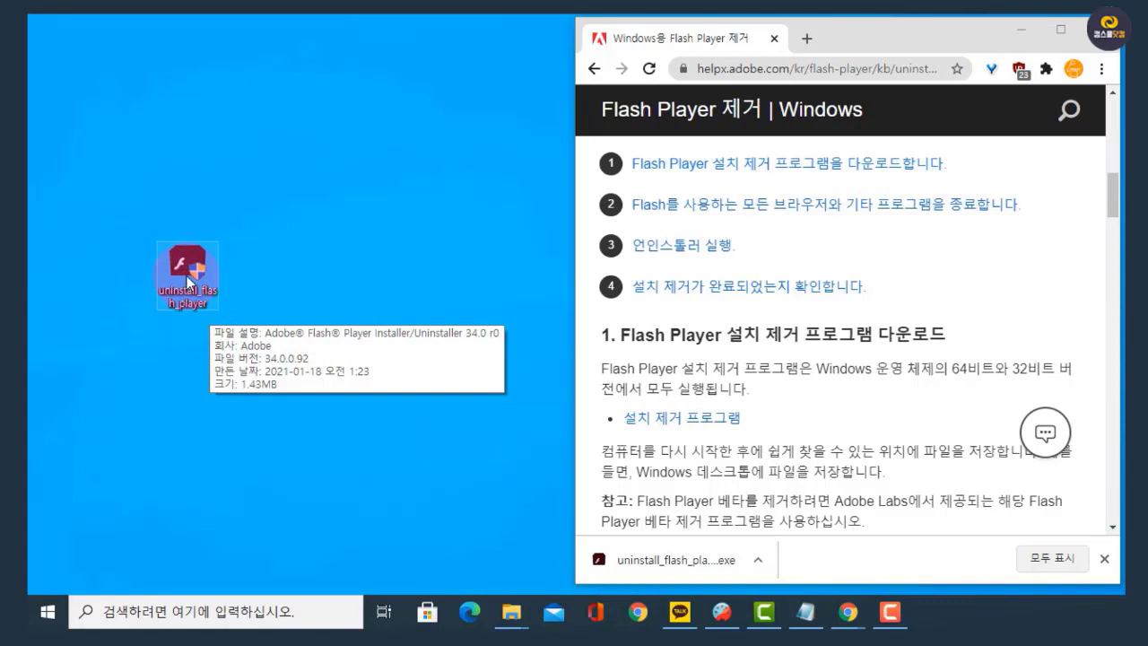
Step: Run the uninstall_flash_player program to remove Adobe Flash Player, finish the removal, and close the Edge and Chrome windows
{"action": "double_click", "coordinate": [190, 266]}
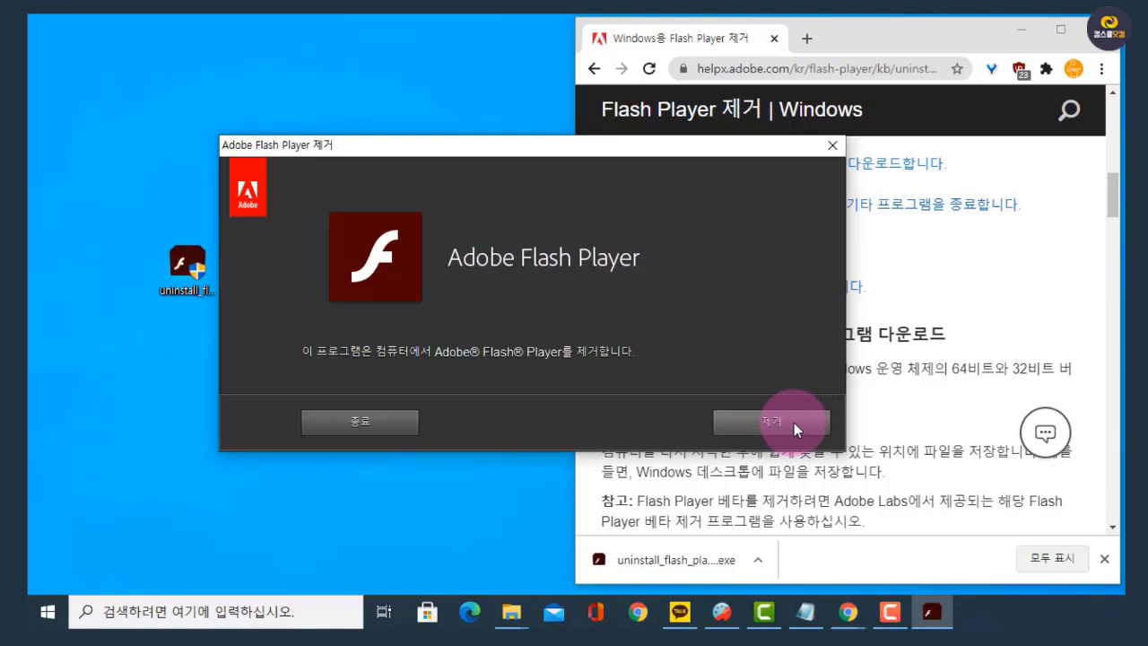
{"action": "left_click", "coordinate": [793, 422]}
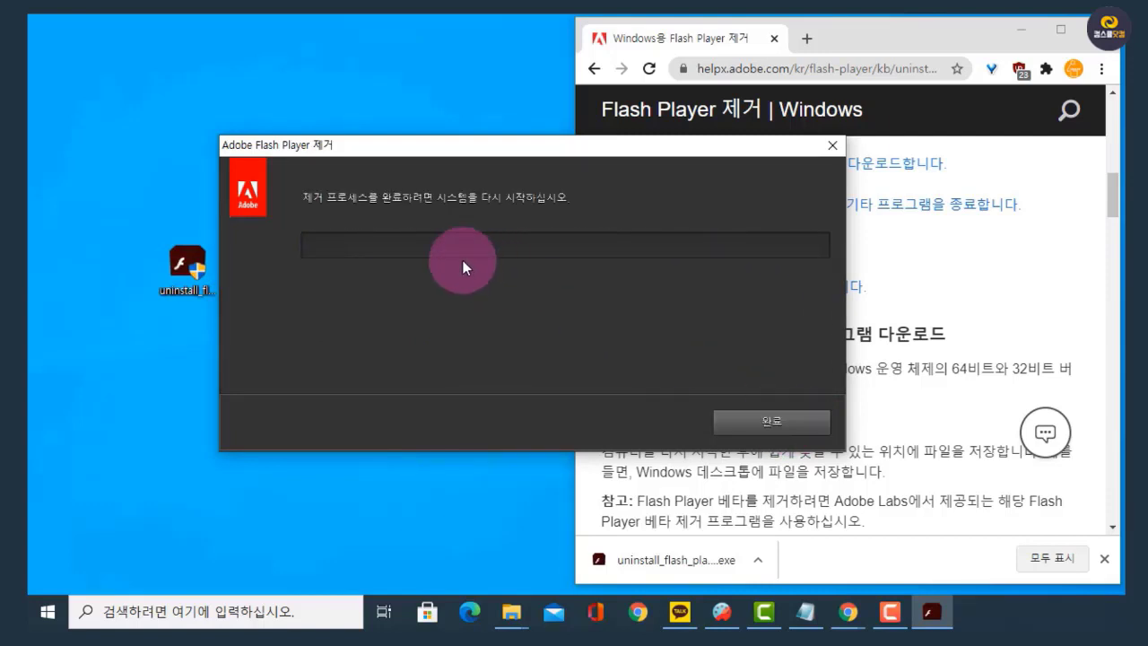
{"action": "left_click", "coordinate": [772, 422]}
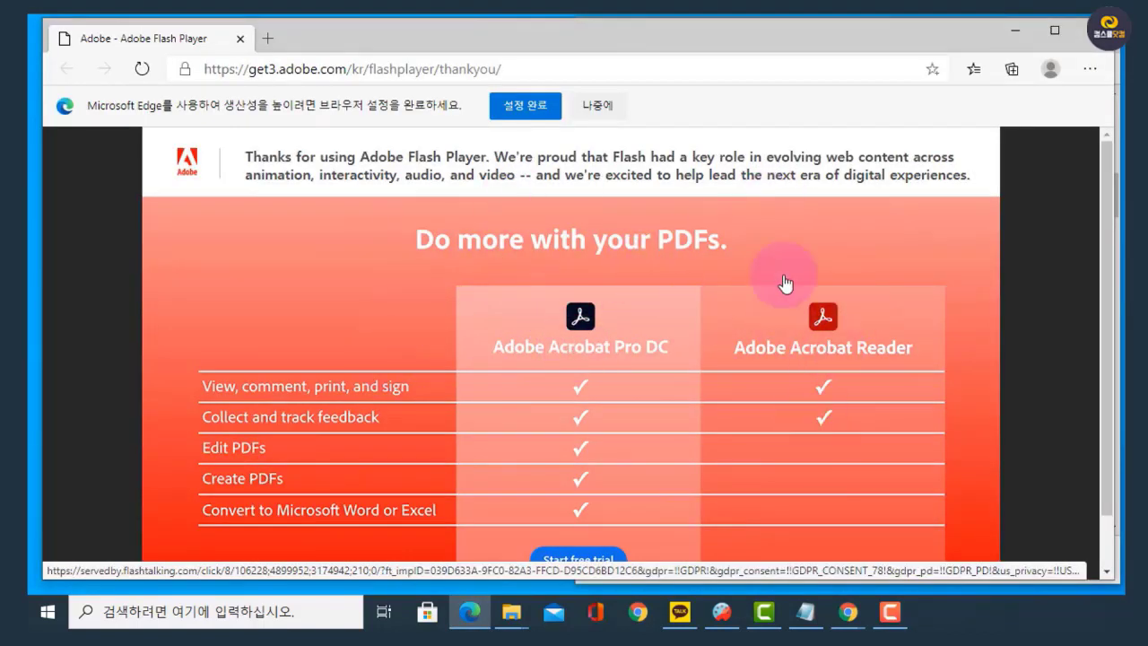
{"action": "left_click", "coordinate": [1092, 29]}
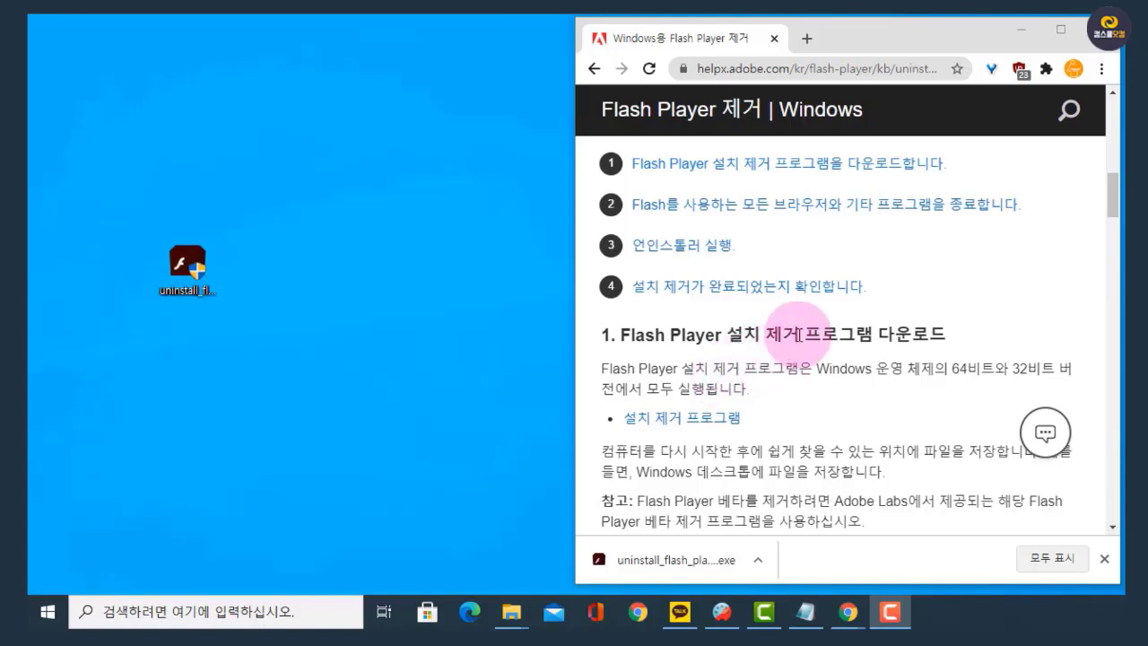
{"action": "left_click", "coordinate": [500, 413]}
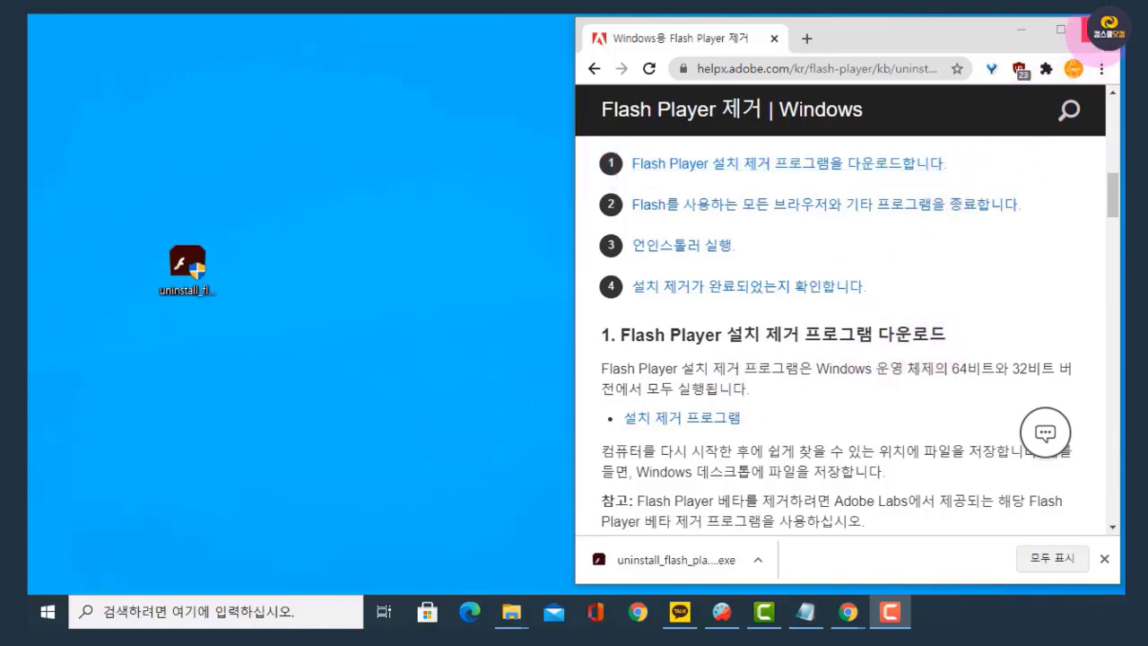
{"action": "left_click", "coordinate": [1101, 32]}
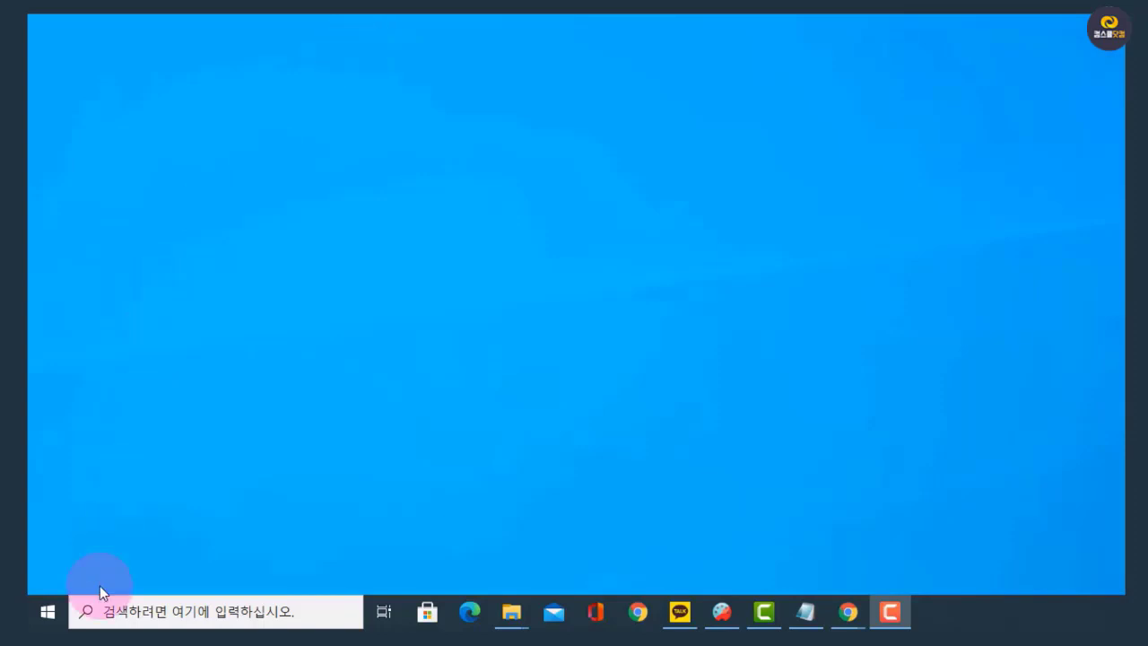
Step: Look through all apps in the Start list and open Windows Settings from there
{"action": "left_click", "coordinate": [49, 612]}
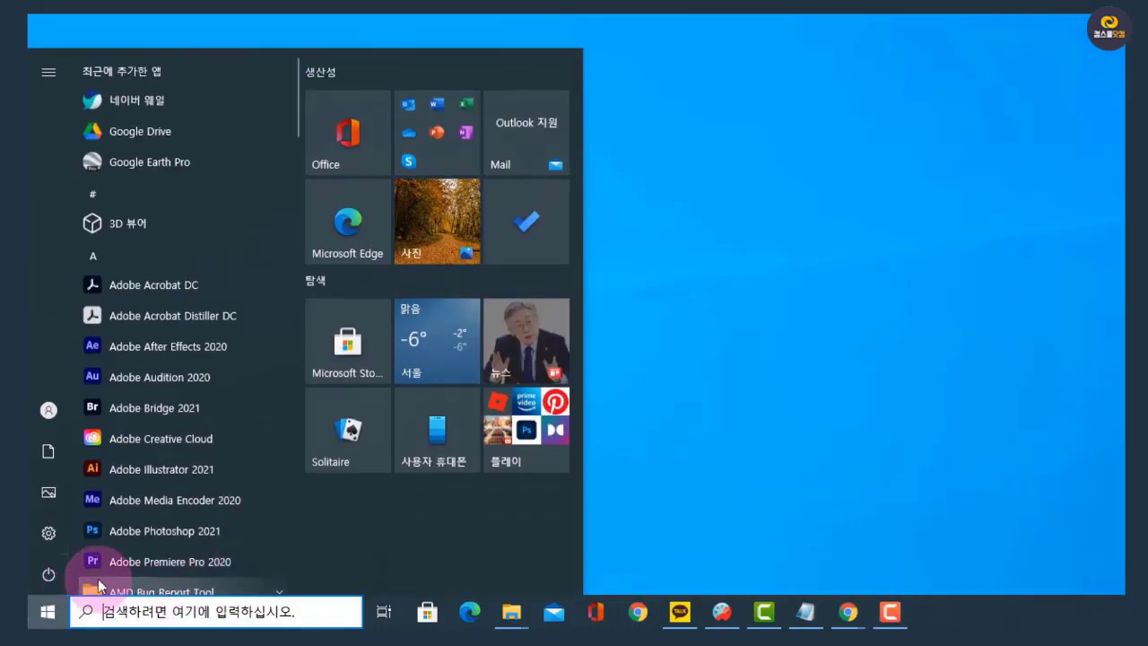
{"action": "scroll", "coordinate": [134, 451], "scroll_direction": "down", "scroll_amount": 5}
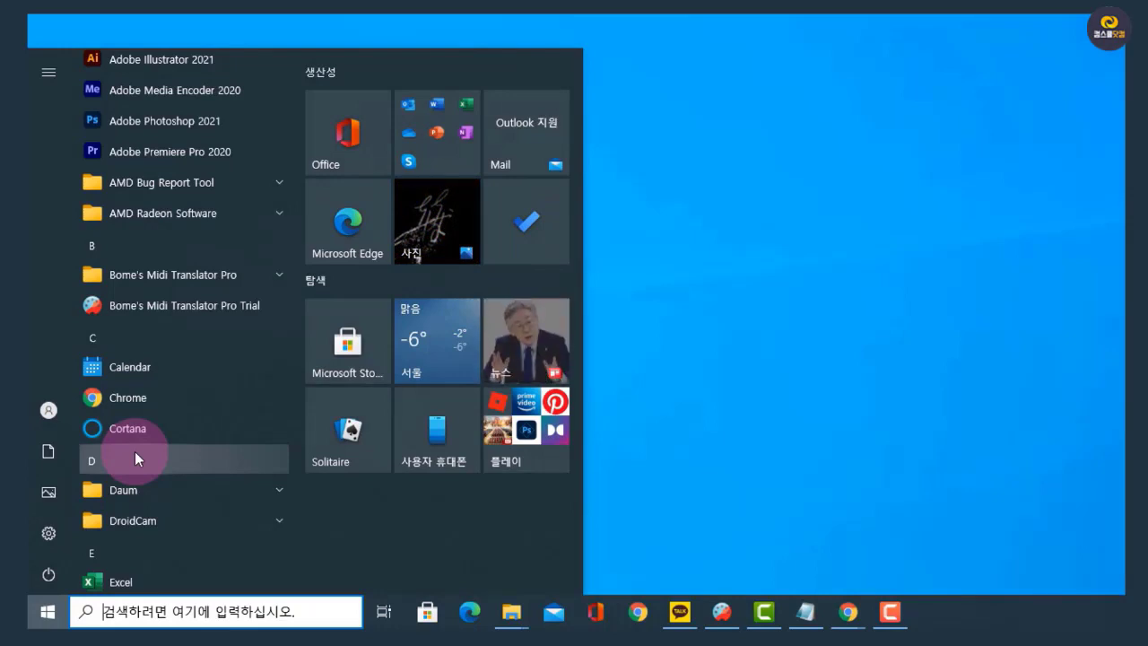
{"action": "scroll", "coordinate": [134, 451], "scroll_direction": "down", "scroll_amount": 6}
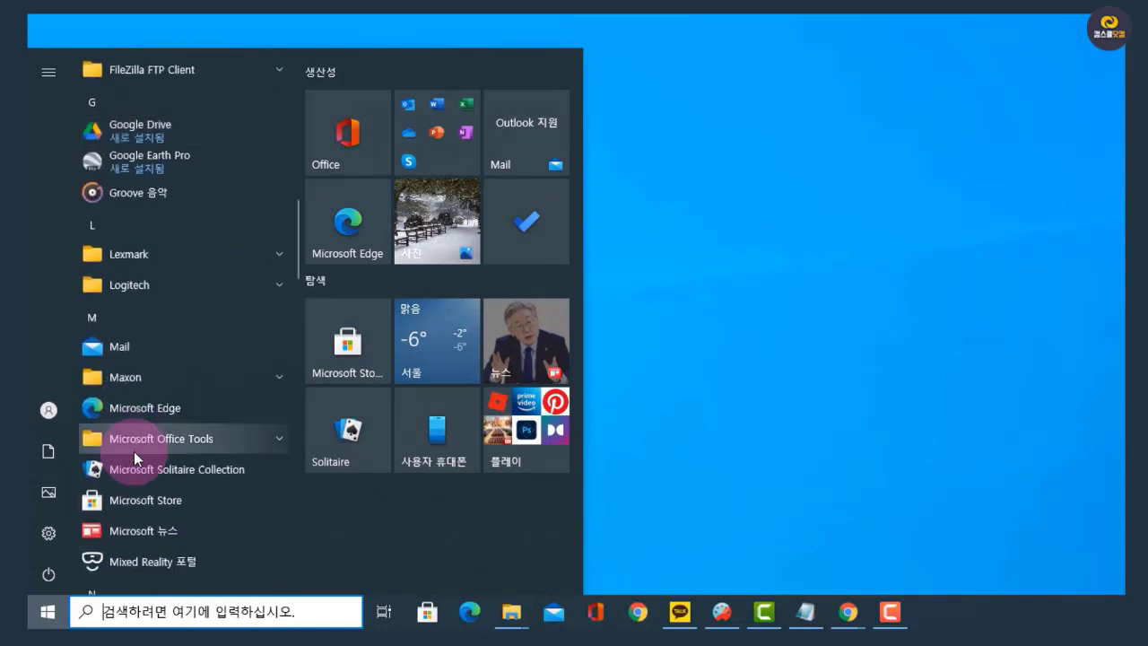
{"action": "scroll", "coordinate": [133, 451], "scroll_direction": "down", "scroll_amount": 8}
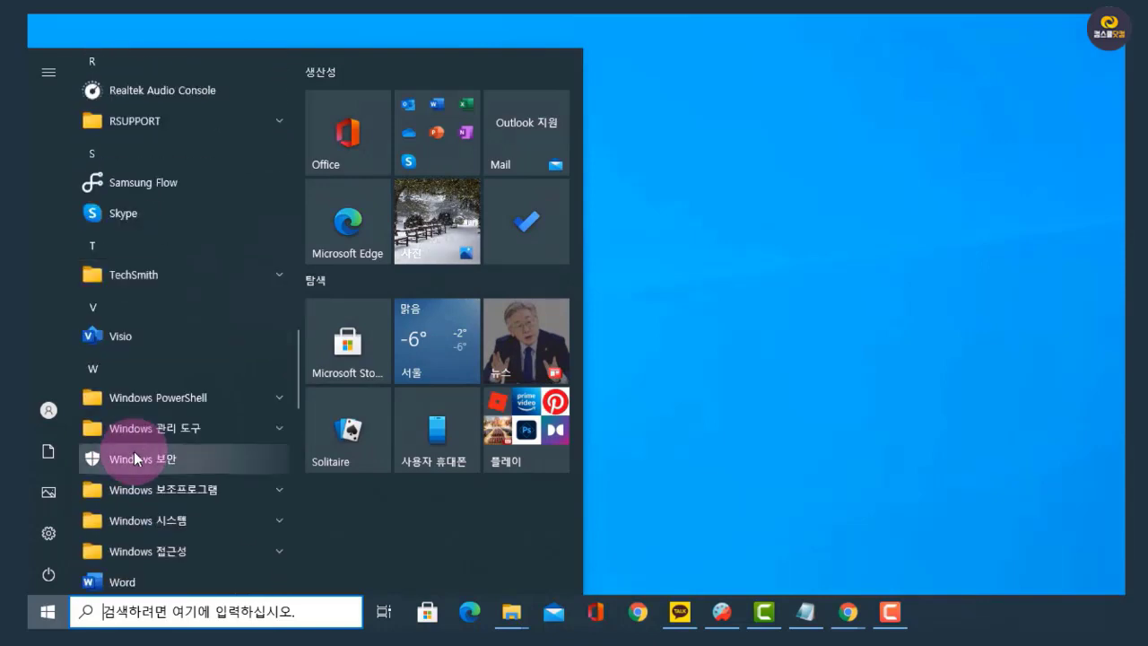
{"action": "scroll", "coordinate": [134, 451], "scroll_direction": "down", "scroll_amount": 10}
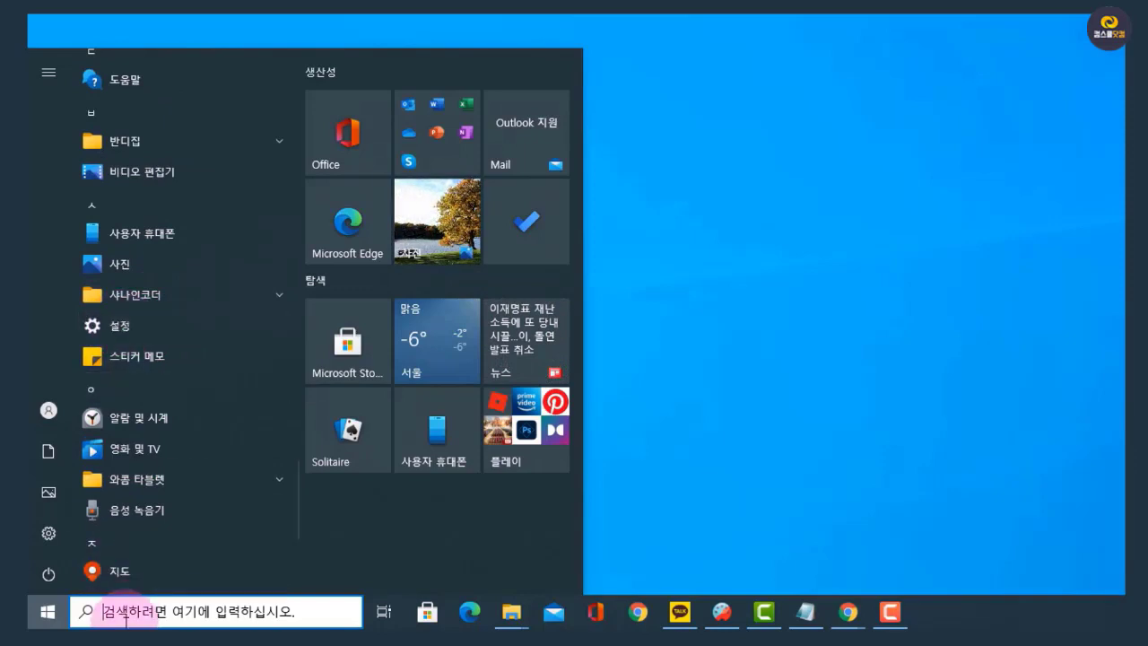
{"action": "left_click", "coordinate": [125, 325]}
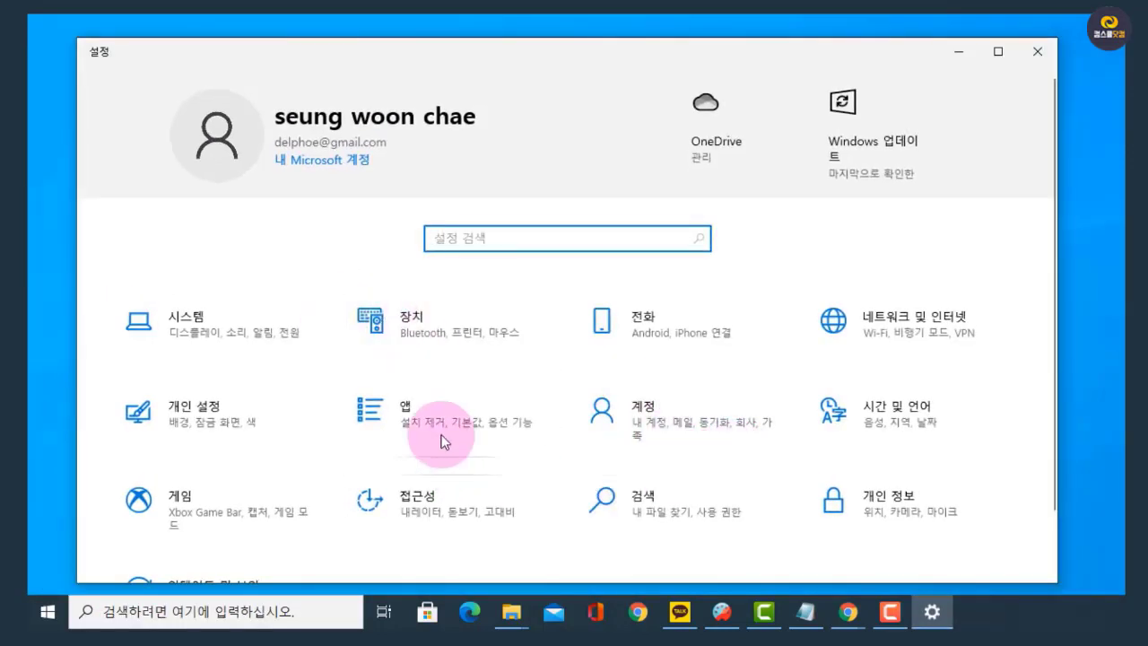
Step: Open the installed apps and features list and expand the Adobe Acrobat DC entry to show its removal options
{"action": "left_click", "coordinate": [494, 428]}
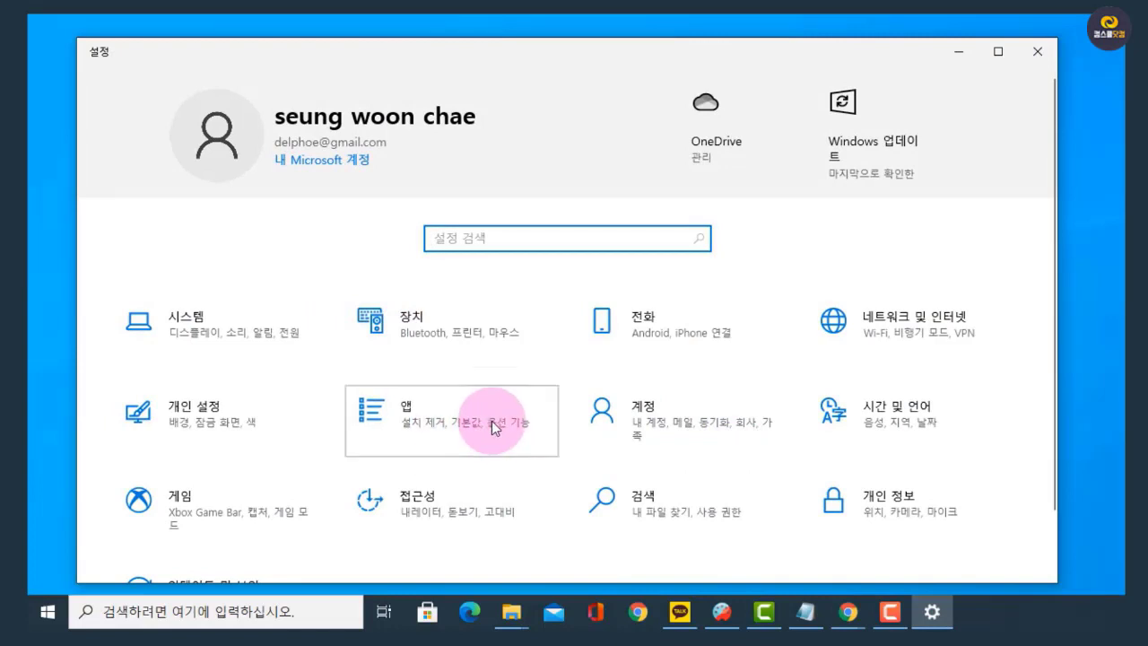
{"action": "scroll", "coordinate": [569, 438], "scroll_direction": "down", "scroll_amount": 3}
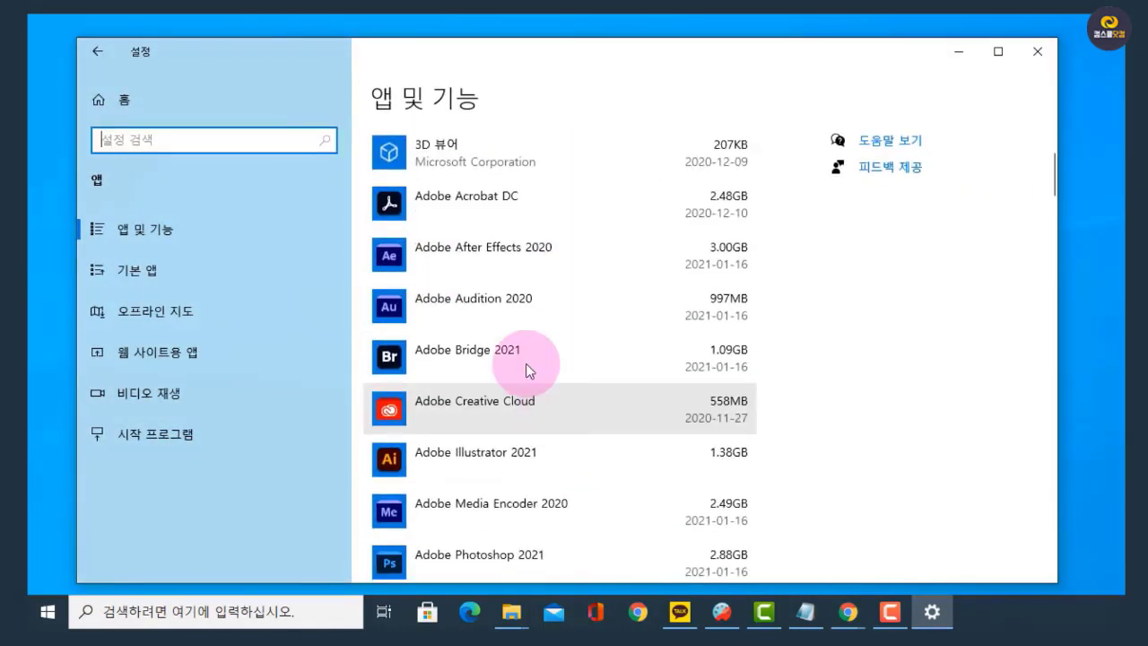
{"action": "left_click", "coordinate": [516, 201]}
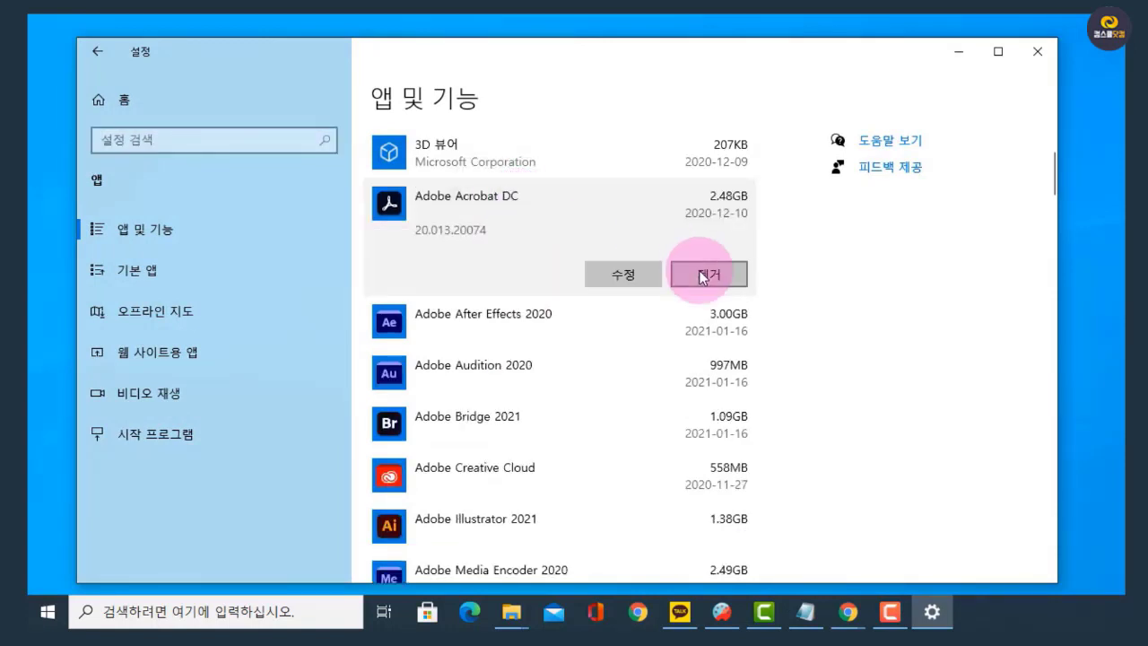
Step: Open the Control Panel's list of removable programs and show the uninstall and change options for Adobe Acrobat DC
{"action": "left_click", "coordinate": [45, 617]}
{"action": "scroll", "coordinate": [152, 408], "scroll_direction": "down", "scroll_amount": 5}
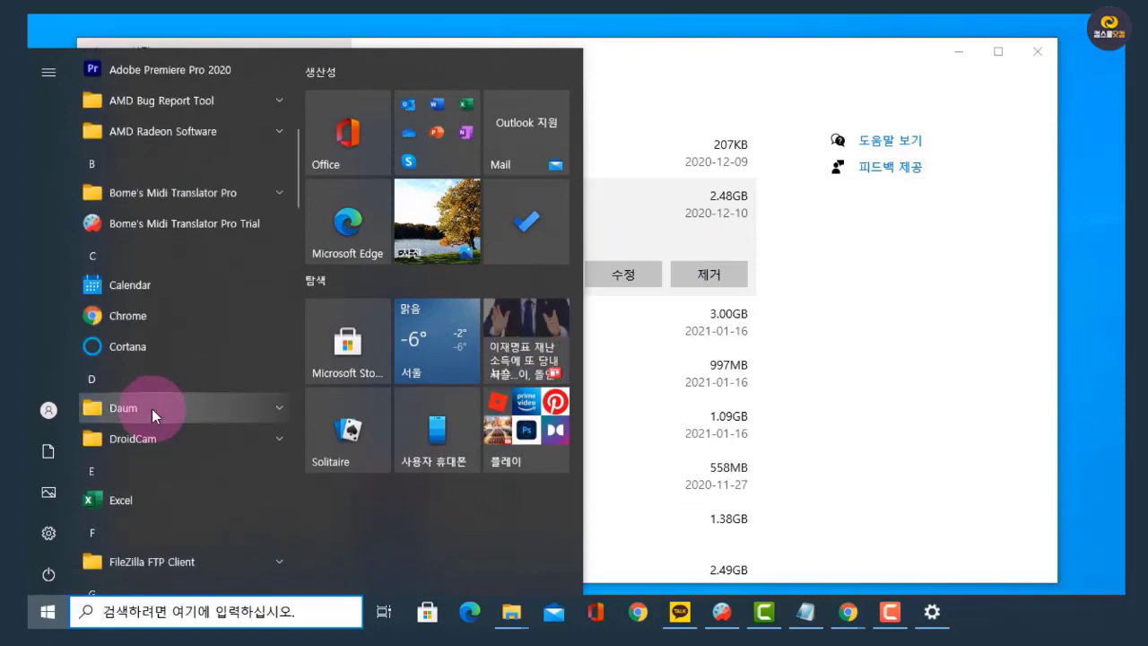
{"action": "left_click", "coordinate": [269, 611]}
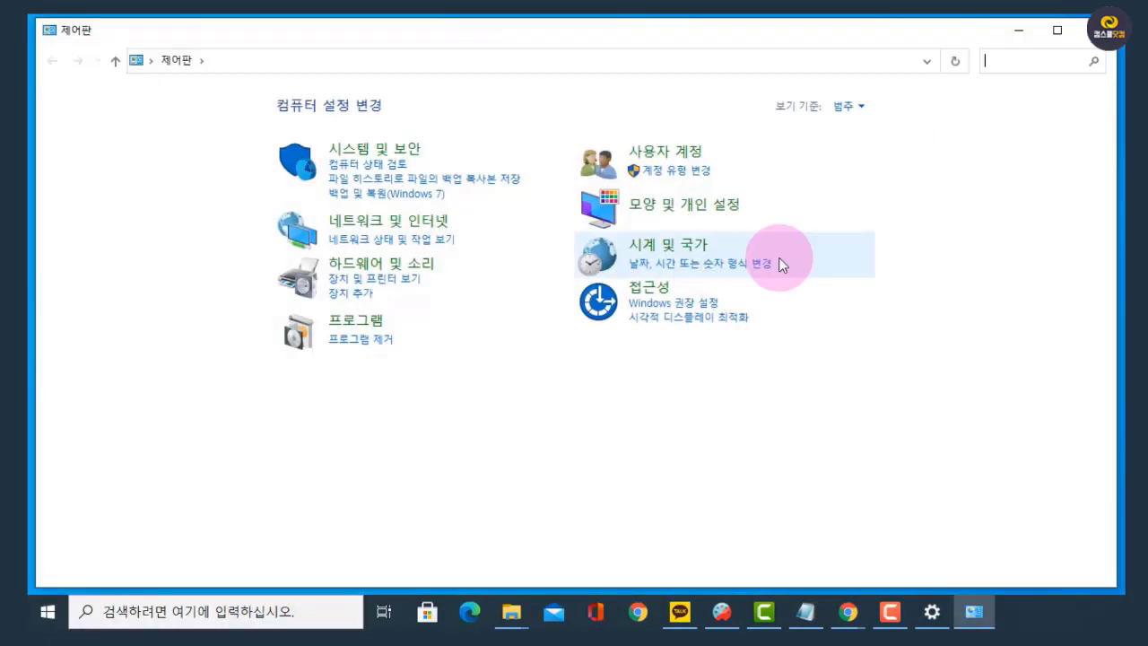
{"action": "left_click", "coordinate": [381, 340]}
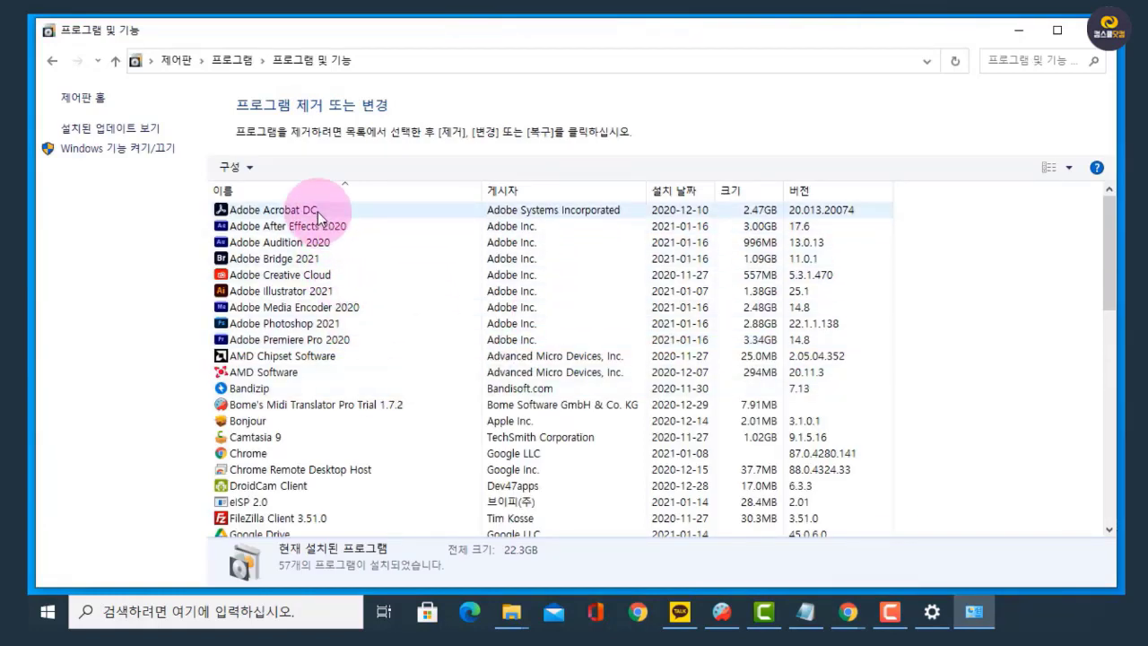
{"action": "right_click", "coordinate": [316, 211]}
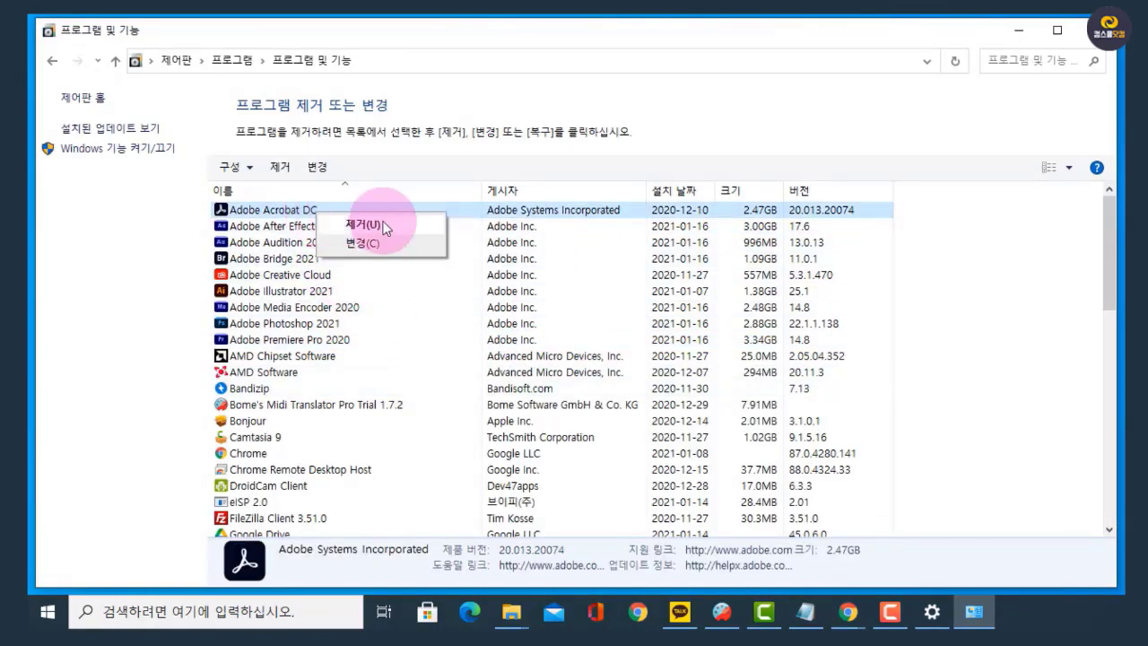
Step: Dismiss the options shown for Adobe Acrobat DC and close the Control Panel's program list
{"action": "left_click", "coordinate": [969, 285]}
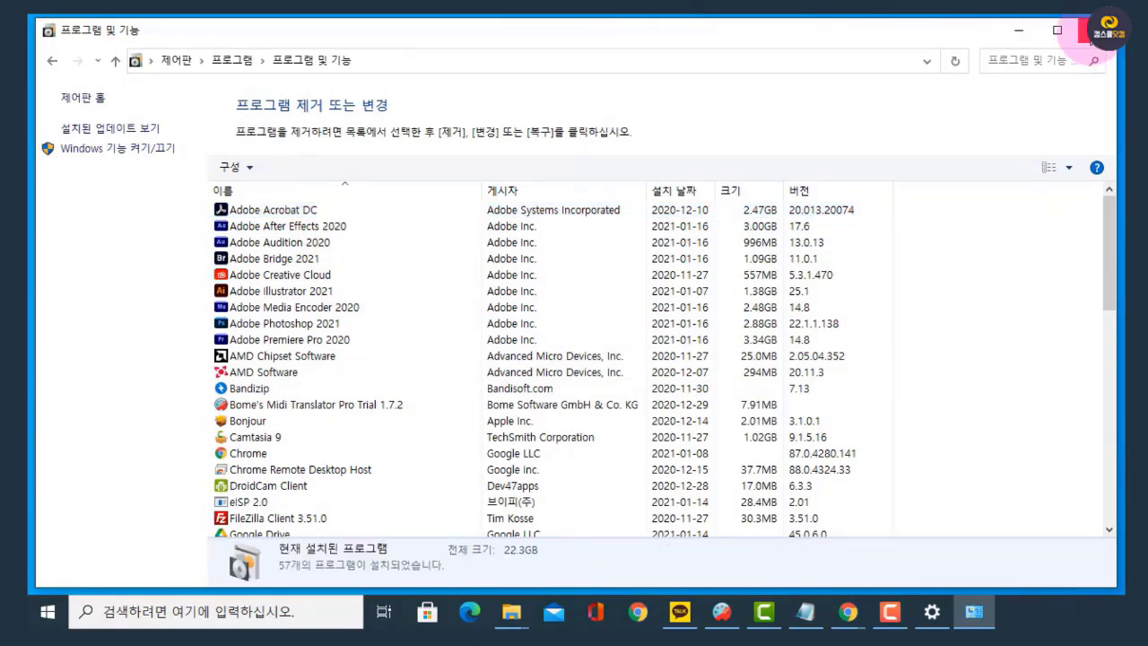
{"action": "left_click", "coordinate": [1094, 31]}
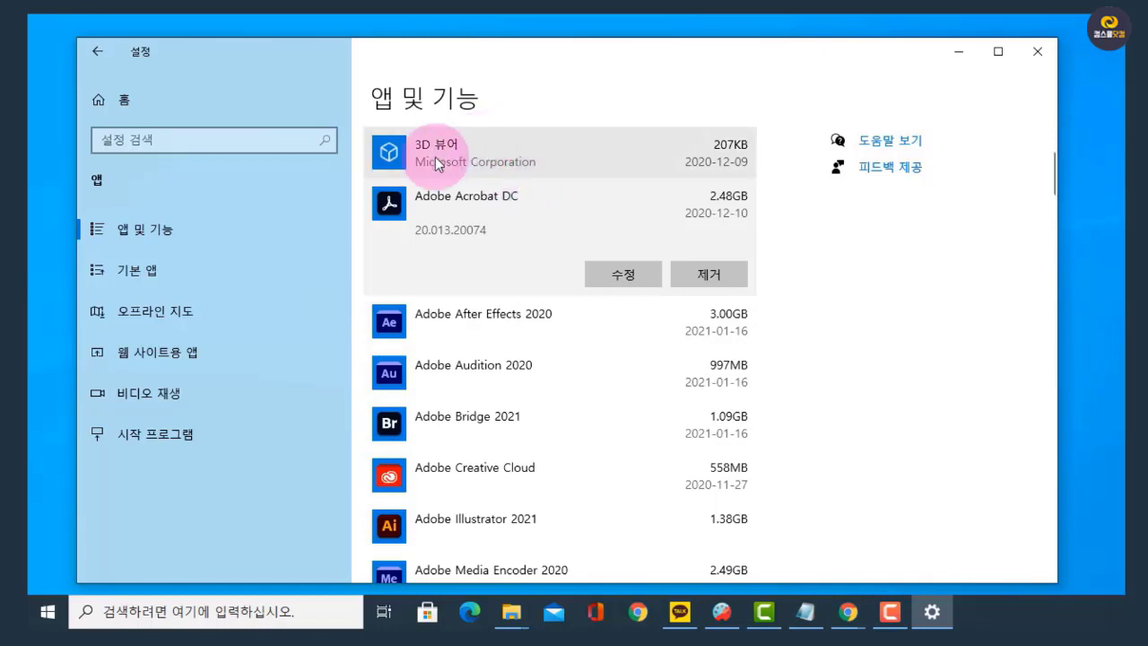
Step: Look through the installed apps and features list in Settings, from 3D 뷰어 down to Zoom and the Korean-named entries
{"action": "scroll", "coordinate": [582, 343], "scroll_direction": "down", "scroll_amount": 2}
{"action": "scroll", "coordinate": [582, 343], "scroll_direction": "down", "scroll_amount": 10}
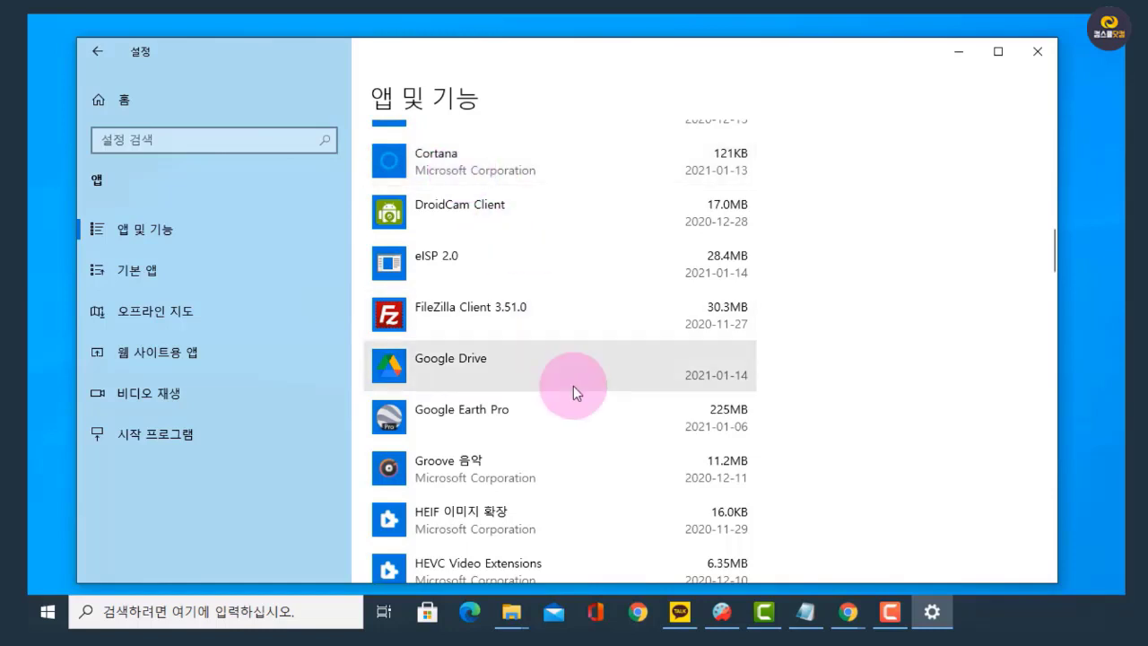
{"action": "scroll", "coordinate": [573, 385], "scroll_direction": "down", "scroll_amount": 3}
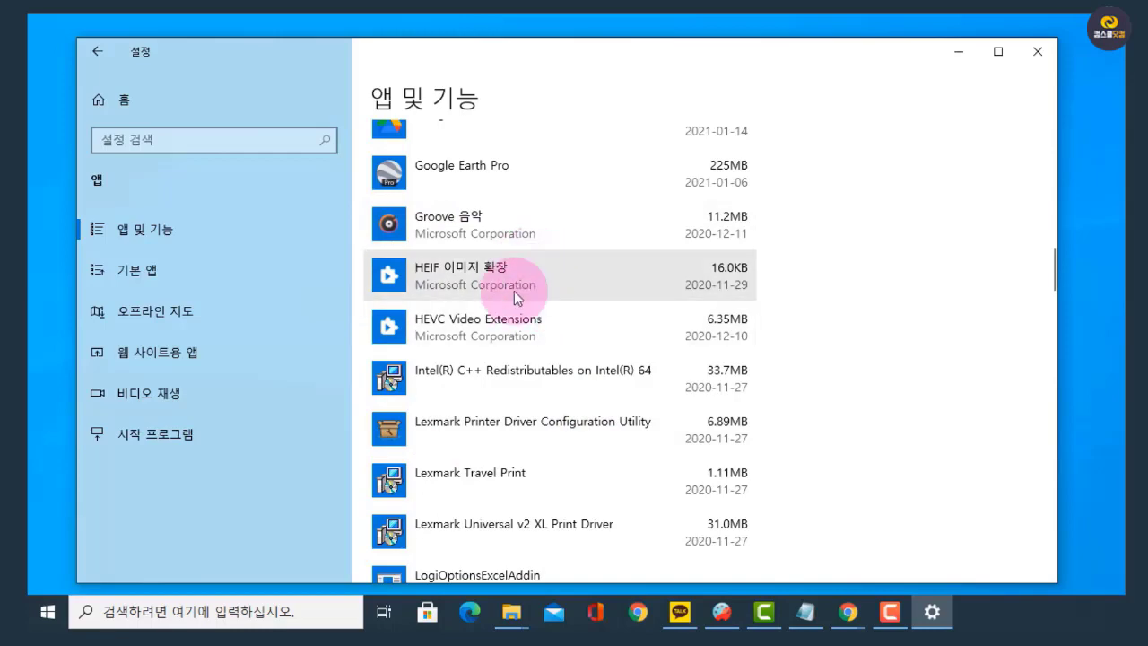
{"action": "scroll", "coordinate": [522, 289], "scroll_direction": "down", "scroll_amount": 4}
{"action": "scroll", "coordinate": [524, 292], "scroll_direction": "down", "scroll_amount": 4}
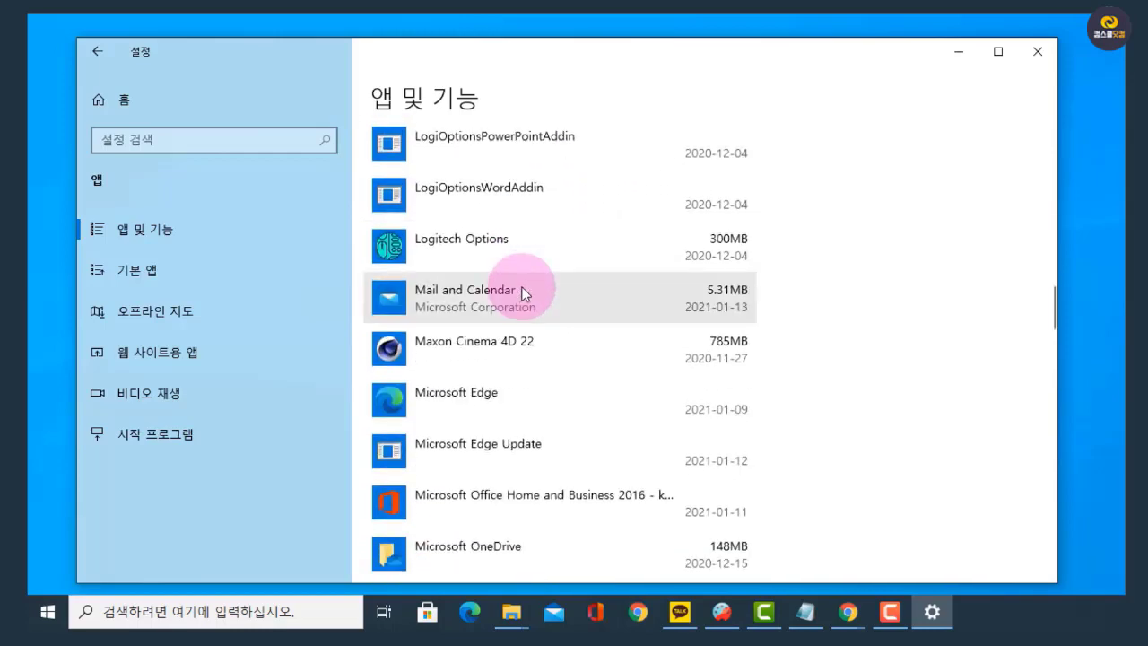
{"action": "scroll", "coordinate": [524, 292], "scroll_direction": "down", "scroll_amount": 2}
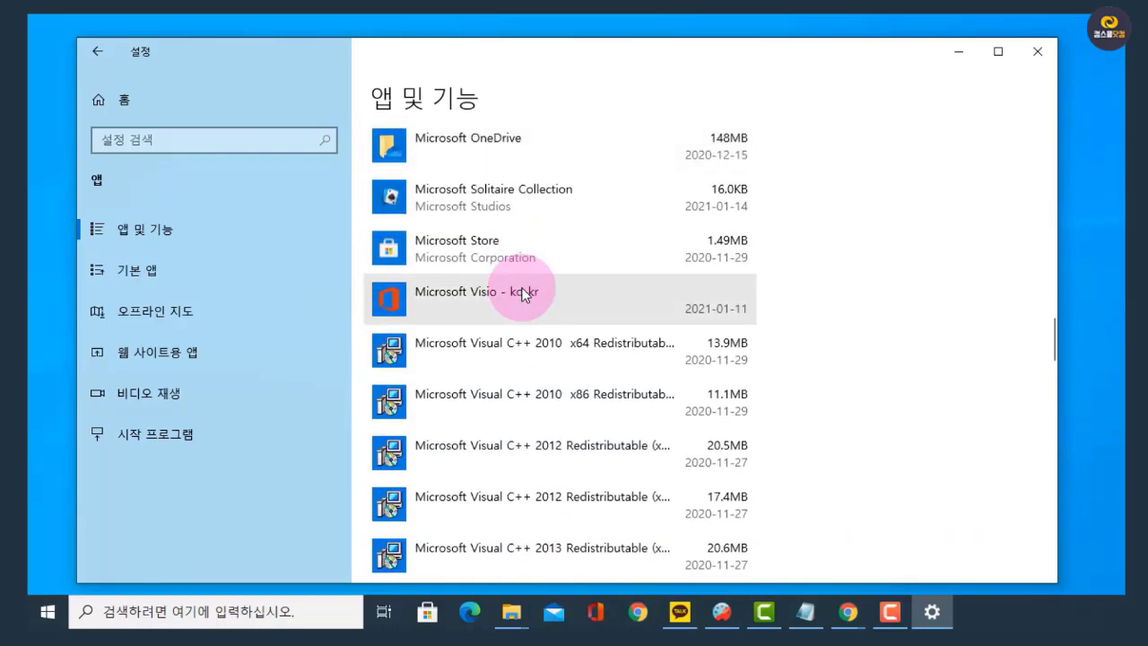
{"action": "scroll", "coordinate": [524, 292], "scroll_direction": "down", "scroll_amount": 7}
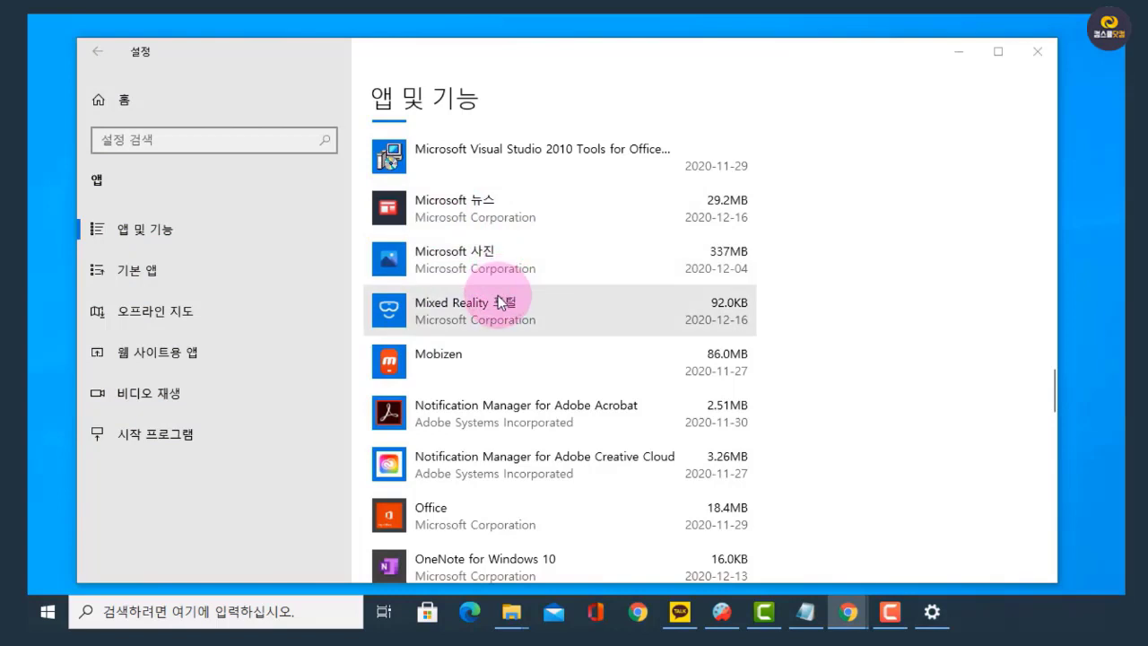
{"action": "scroll", "coordinate": [507, 323], "scroll_direction": "down", "scroll_amount": 10}
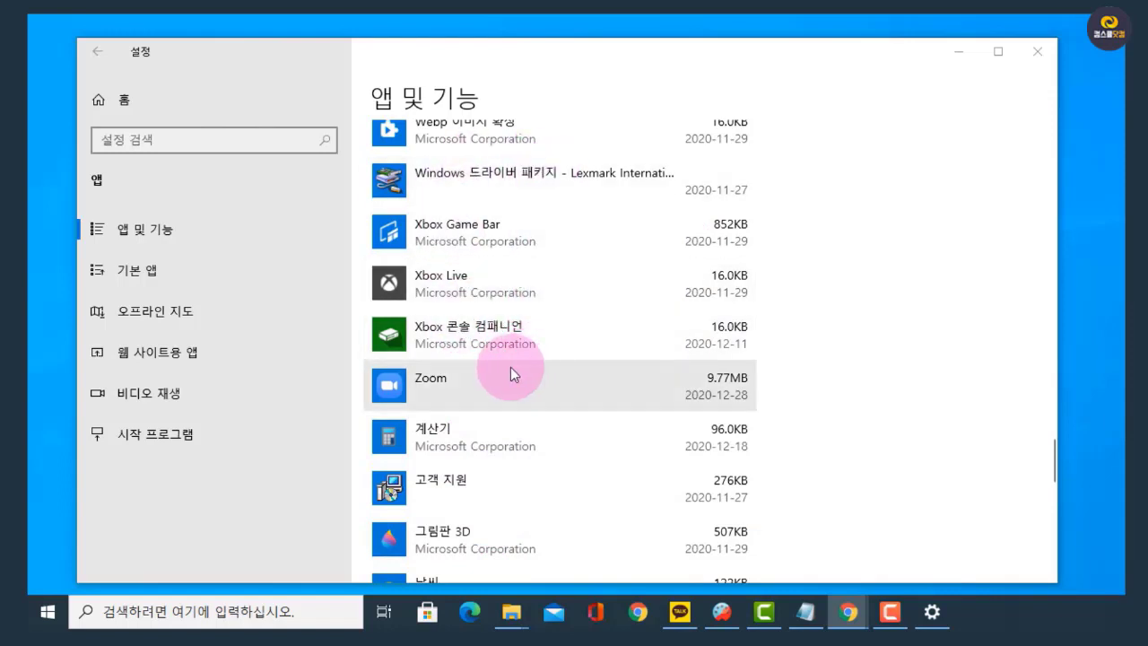
Step: Expand the 계산기, 고객 지원, 그림판 3D and Xbox Game Bar entries one after another to check their removal options
{"action": "left_click", "coordinate": [482, 433]}
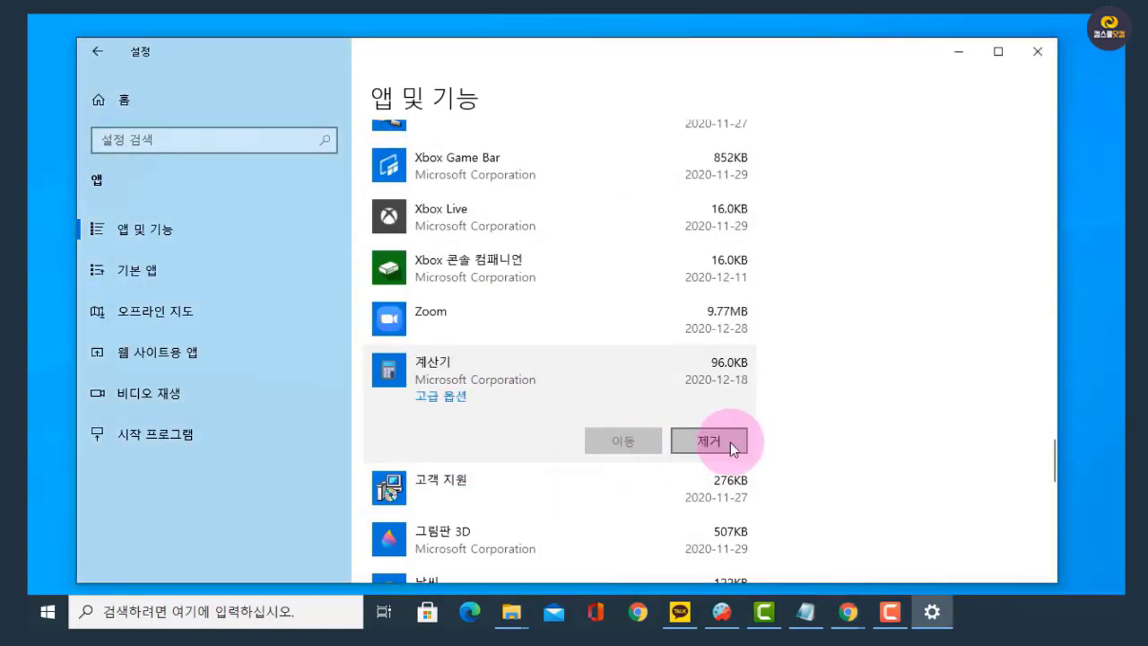
{"action": "left_click", "coordinate": [686, 498]}
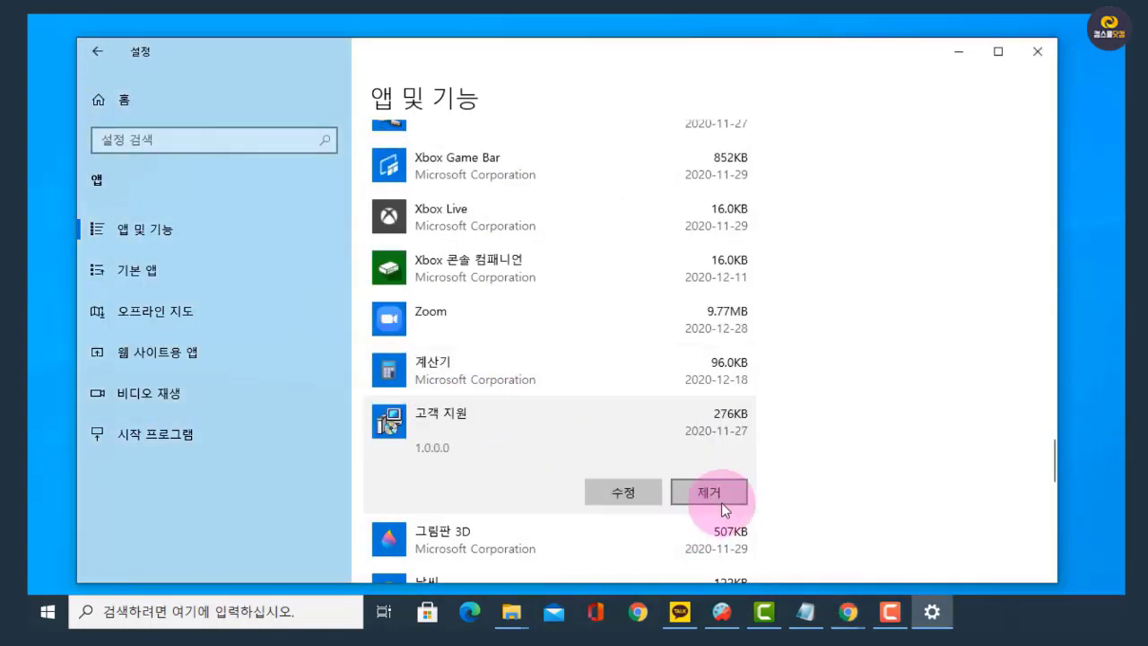
{"action": "left_click", "coordinate": [646, 545]}
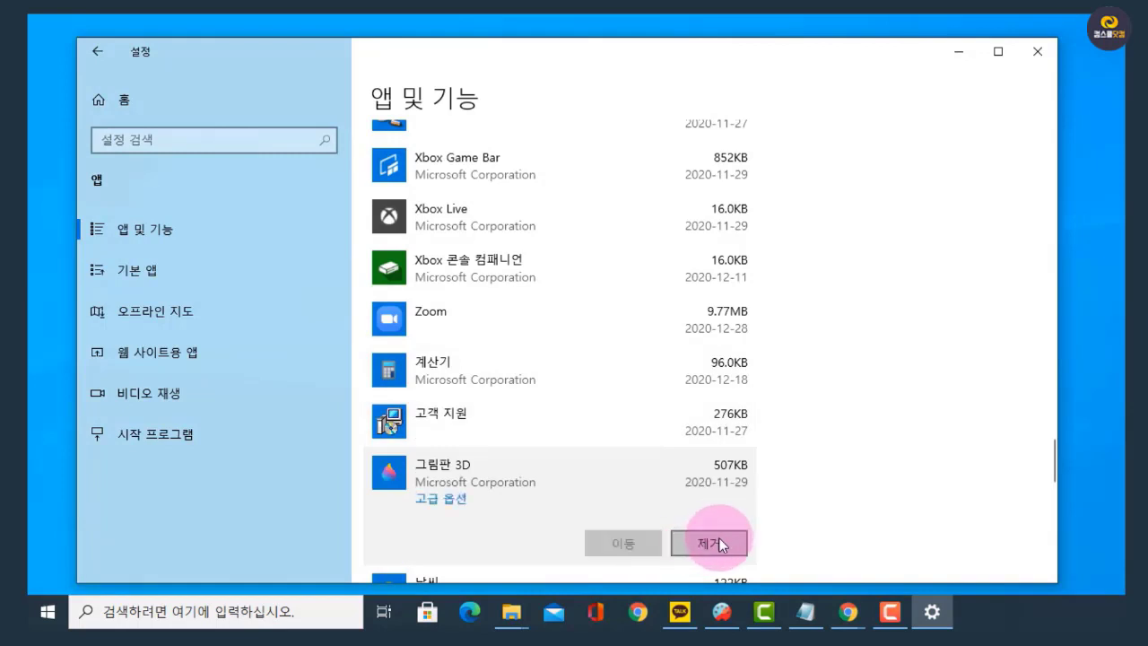
{"action": "scroll", "coordinate": [614, 381], "scroll_direction": "up", "scroll_amount": 1}
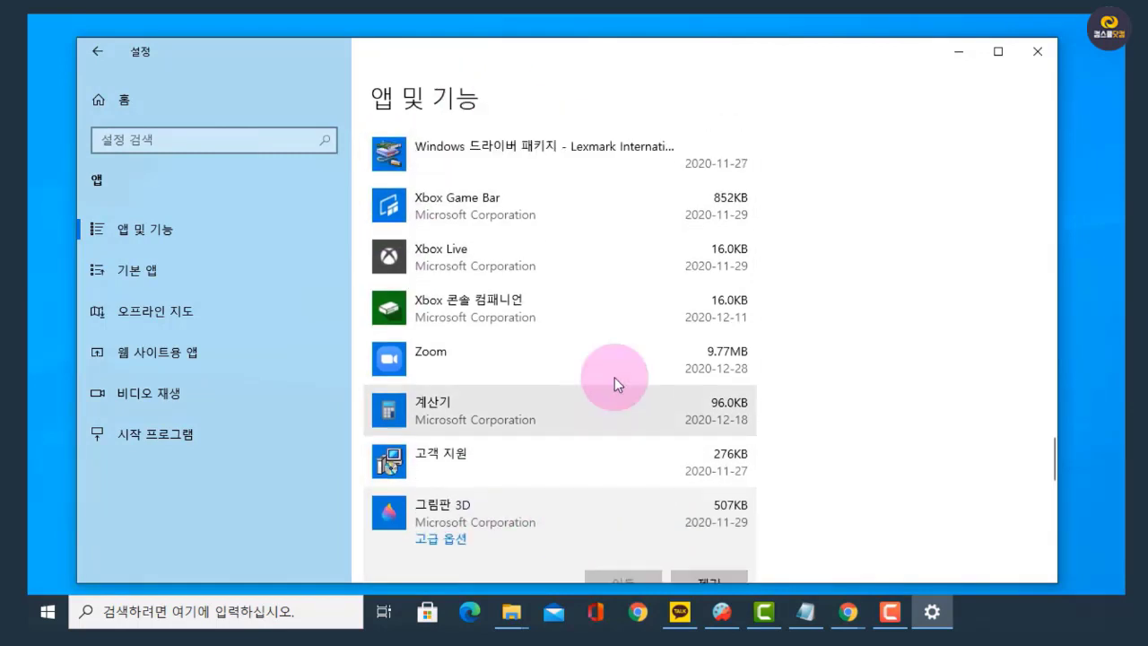
{"action": "scroll", "coordinate": [614, 377], "scroll_direction": "up", "scroll_amount": 1}
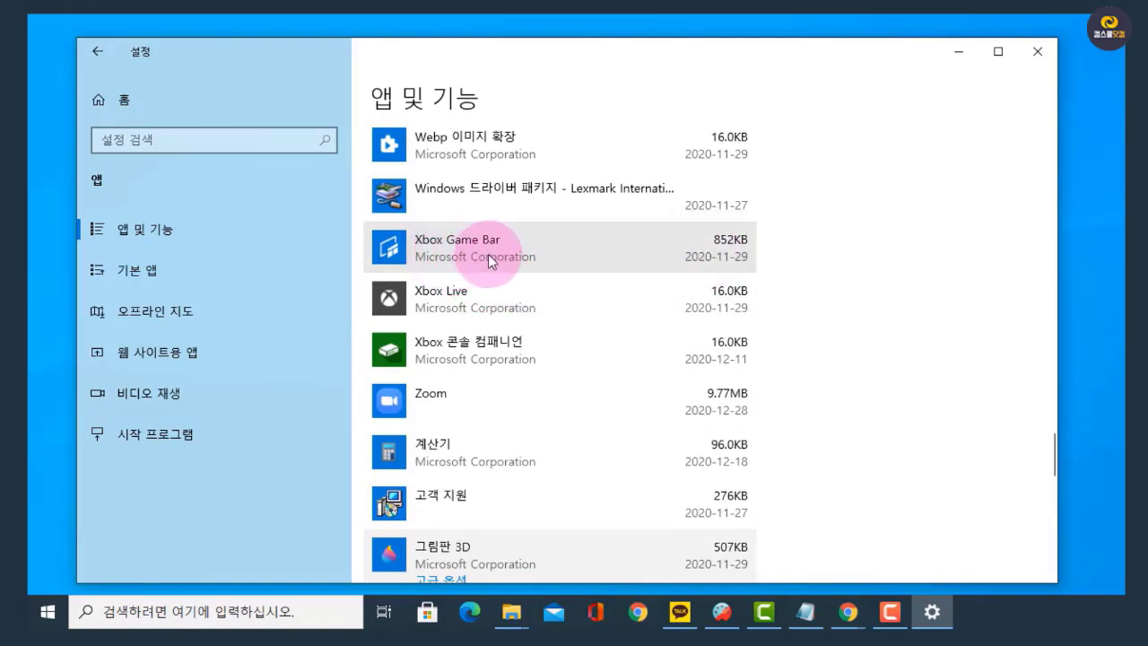
{"action": "left_click", "coordinate": [558, 238]}
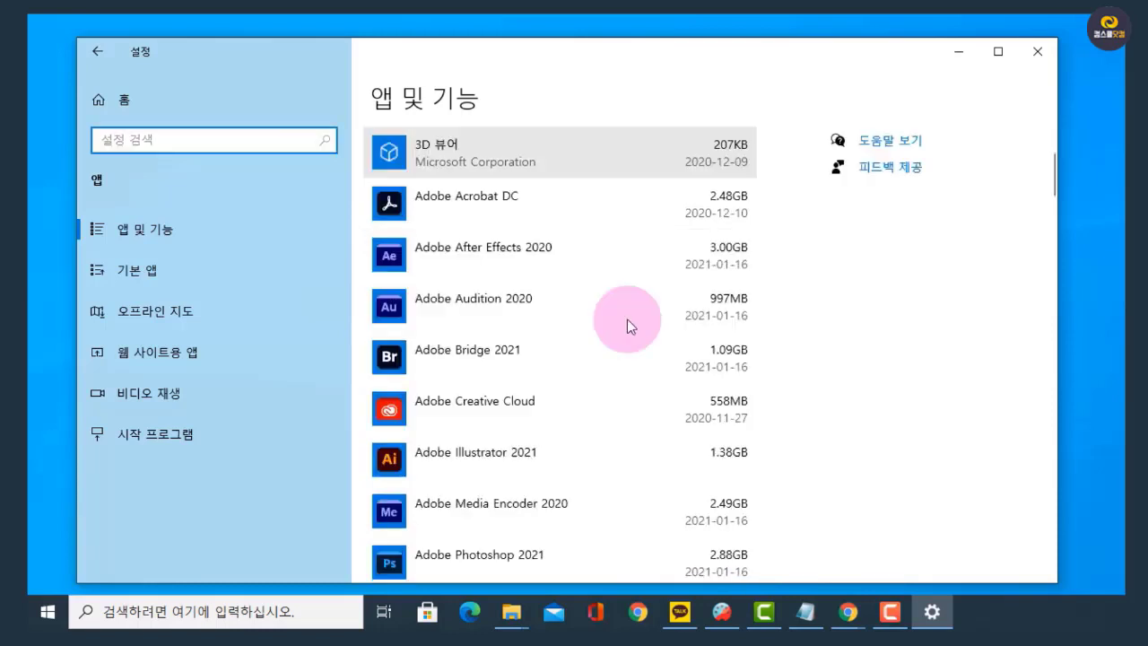
Step: Expand the Cortana entry in the apps list, view its advanced options, and return to the list
{"action": "scroll", "coordinate": [627, 317], "scroll_direction": "down", "scroll_amount": 4}
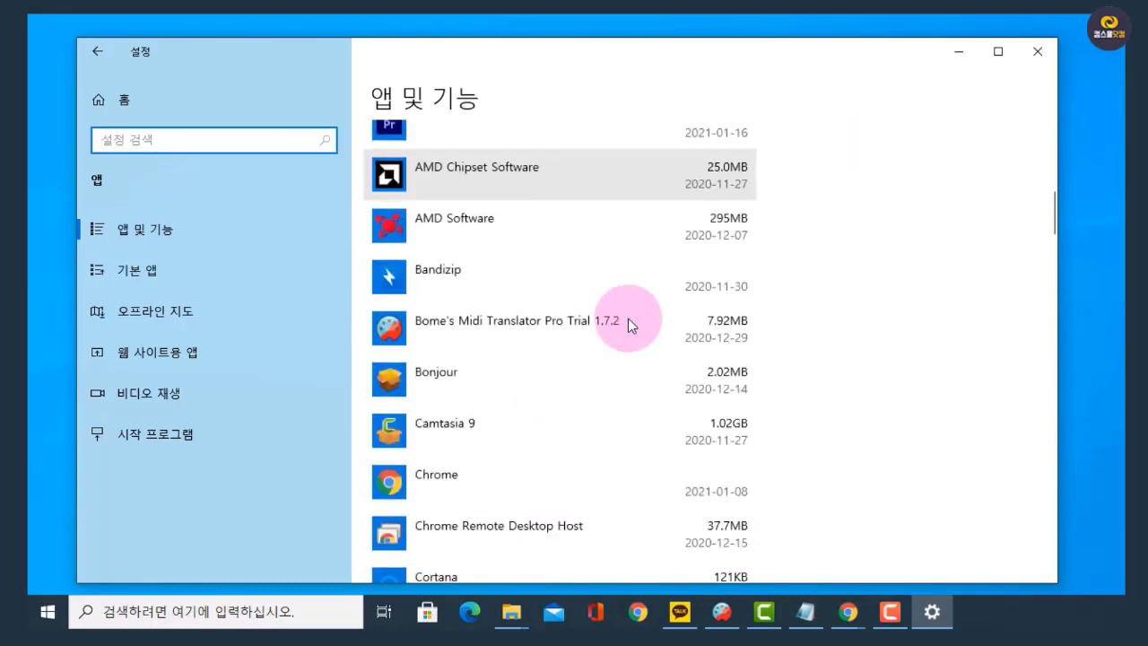
{"action": "scroll", "coordinate": [627, 317], "scroll_direction": "down", "scroll_amount": 3}
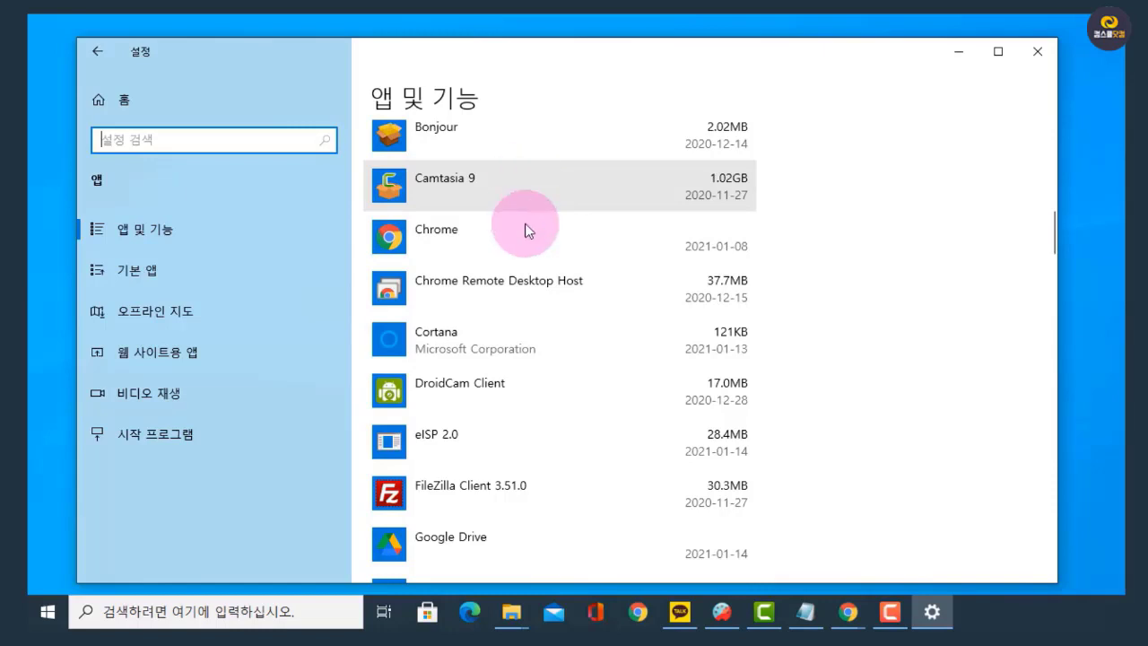
{"action": "scroll", "coordinate": [526, 233], "scroll_direction": "down", "scroll_amount": 3}
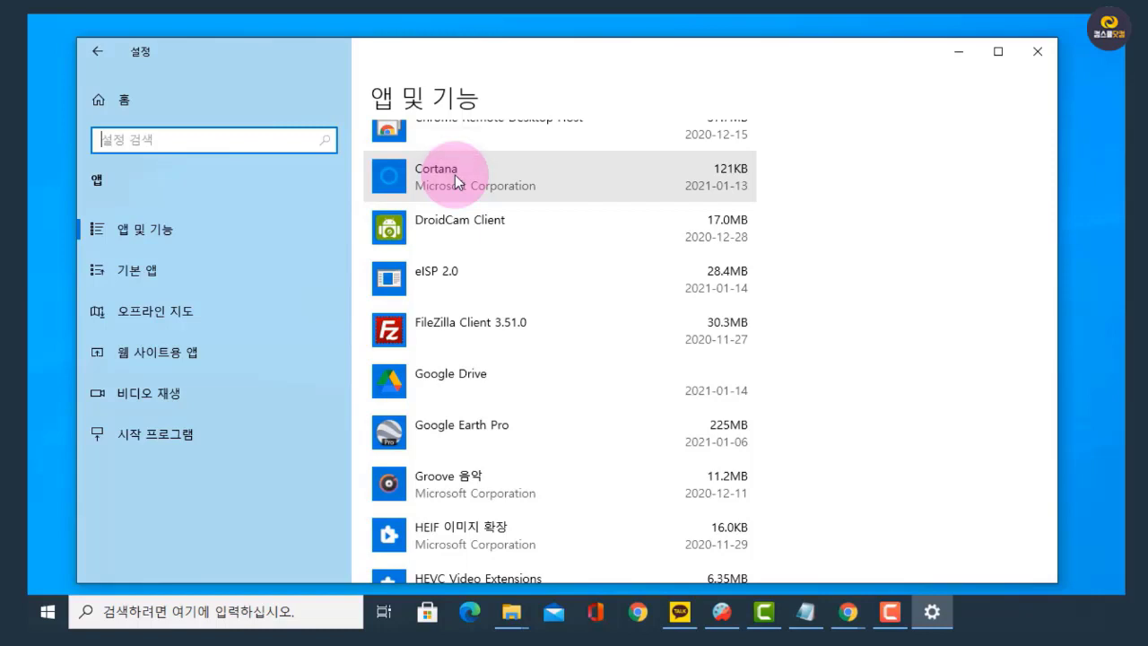
{"action": "left_click", "coordinate": [462, 178]}
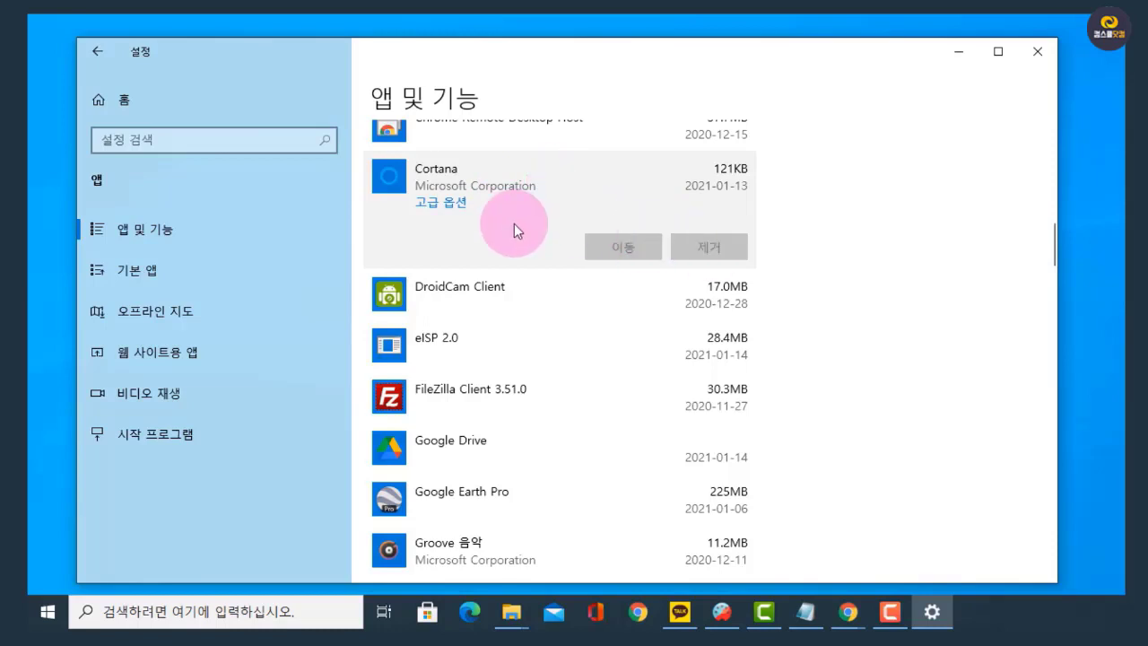
{"action": "left_click", "coordinate": [448, 207]}
{"action": "scroll", "coordinate": [281, 346], "scroll_direction": "down", "scroll_amount": 3}
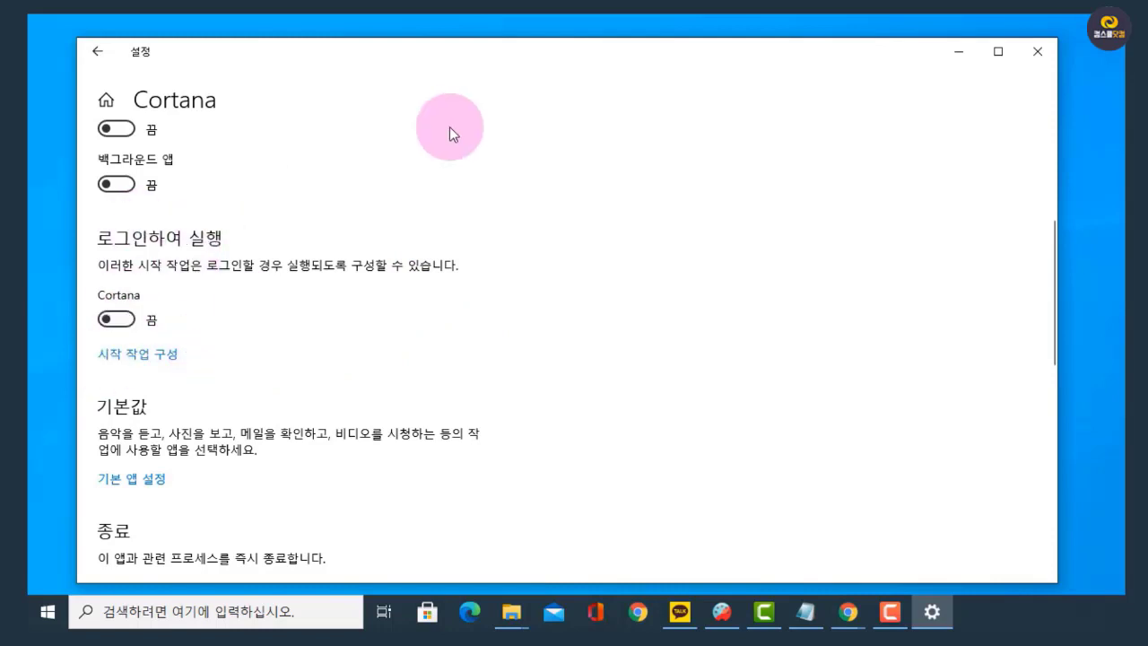
{"action": "left_click", "coordinate": [97, 52]}
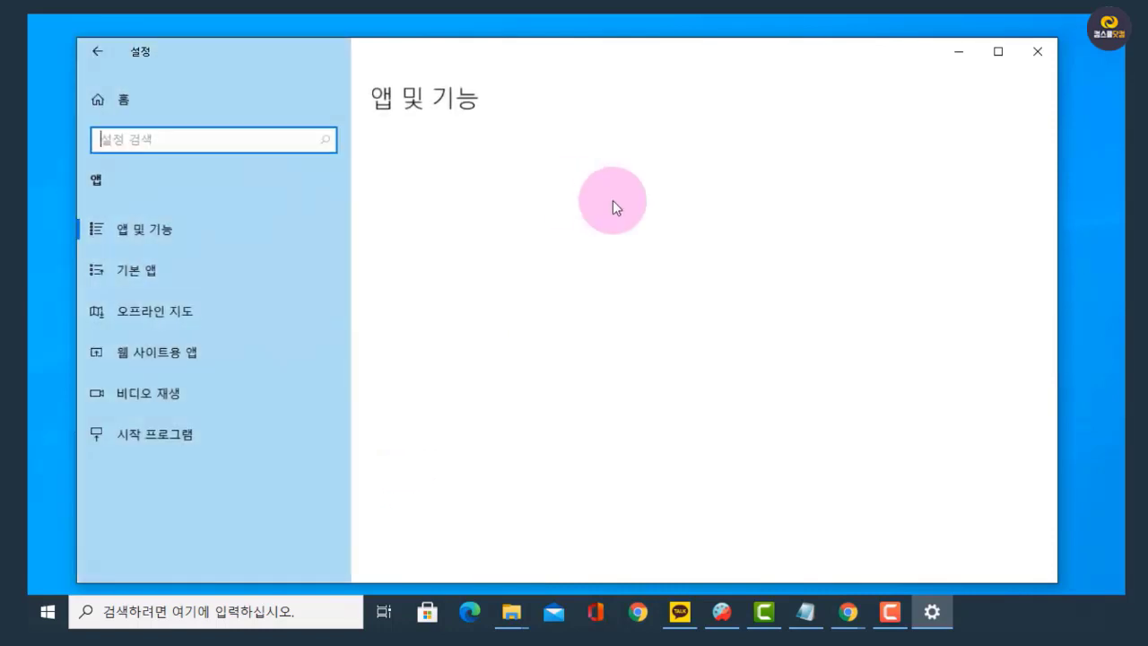
Step: Examine the installed apps list to its end and again from the middle, checking entries such as eISP 2.0 and Secure KeyStroke 4.0
{"action": "scroll", "coordinate": [568, 350], "scroll_direction": "down", "scroll_amount": 3}
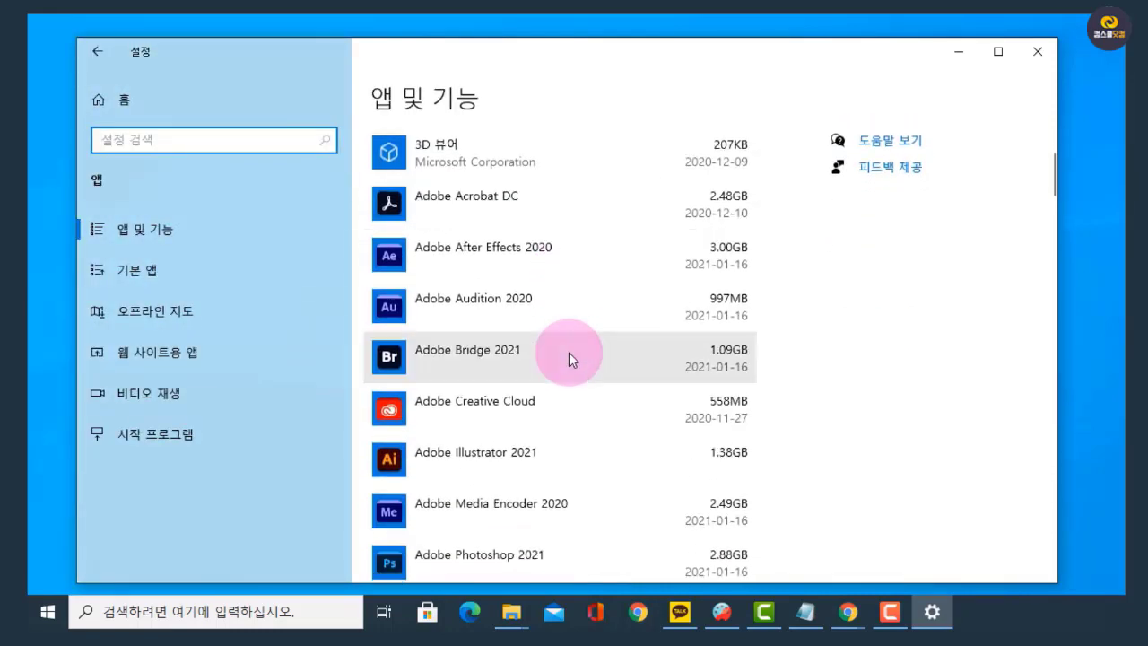
{"action": "scroll", "coordinate": [575, 352], "scroll_direction": "down", "scroll_amount": 8}
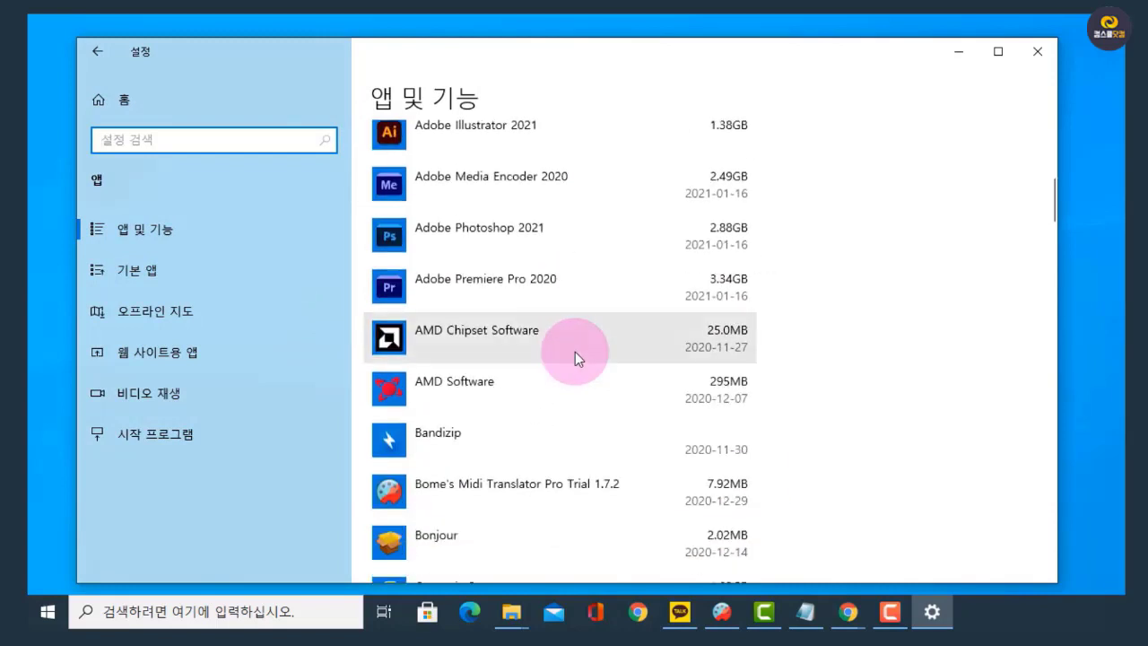
{"action": "scroll", "coordinate": [576, 352], "scroll_direction": "down", "scroll_amount": 3}
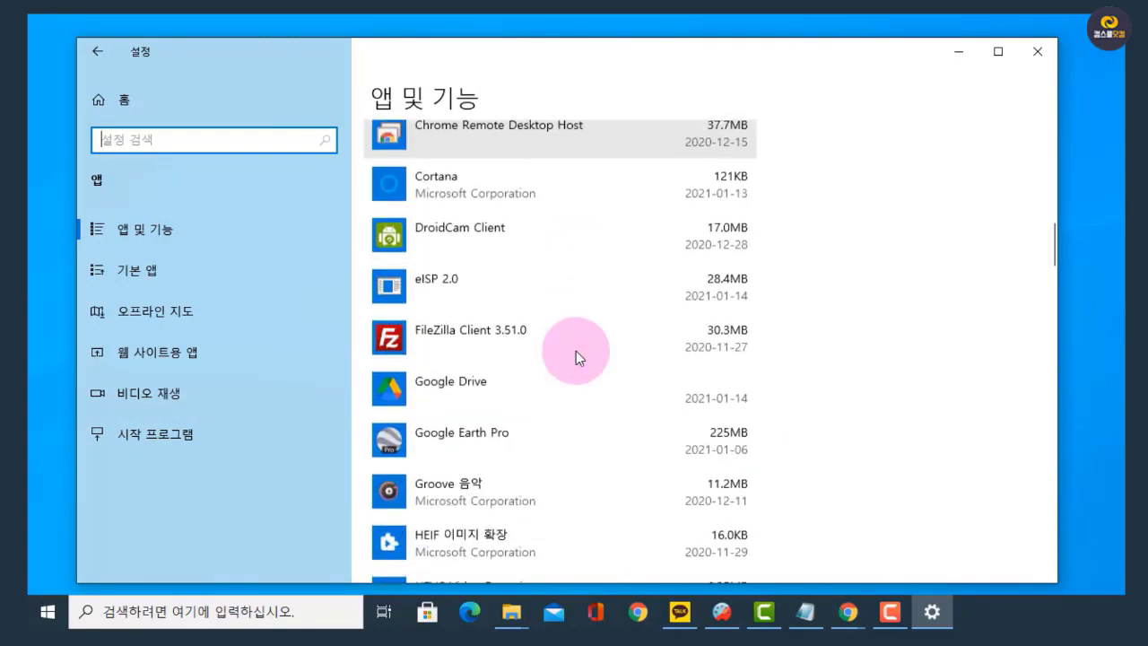
{"action": "scroll", "coordinate": [576, 348], "scroll_direction": "down", "scroll_amount": 5}
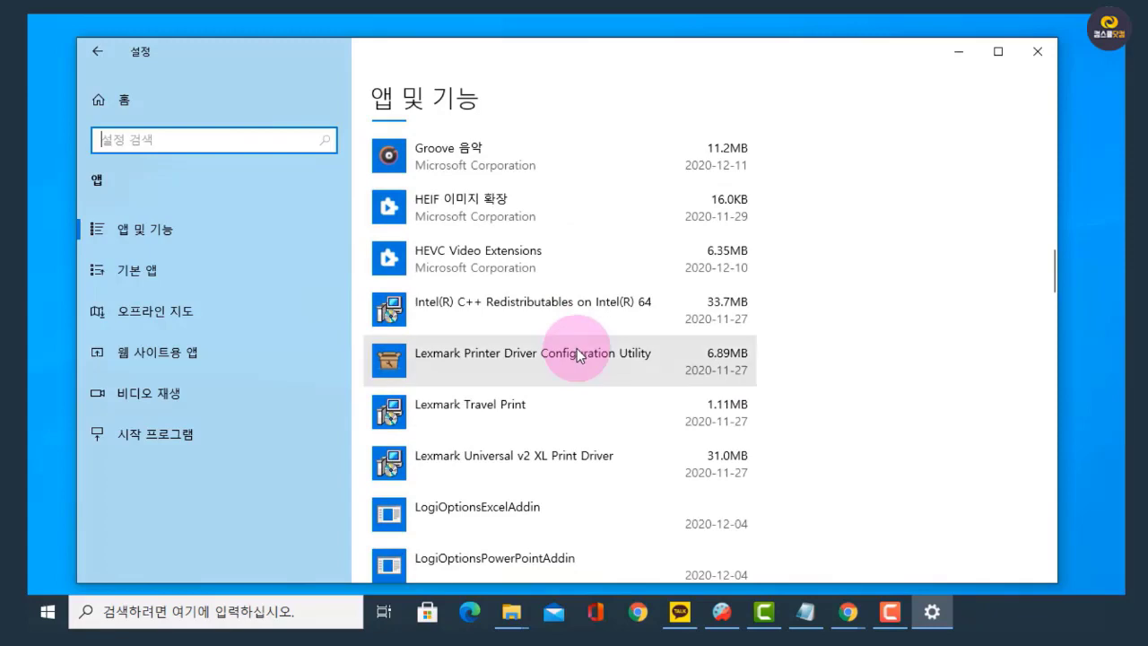
{"action": "scroll", "coordinate": [575, 348], "scroll_direction": "down", "scroll_amount": 10}
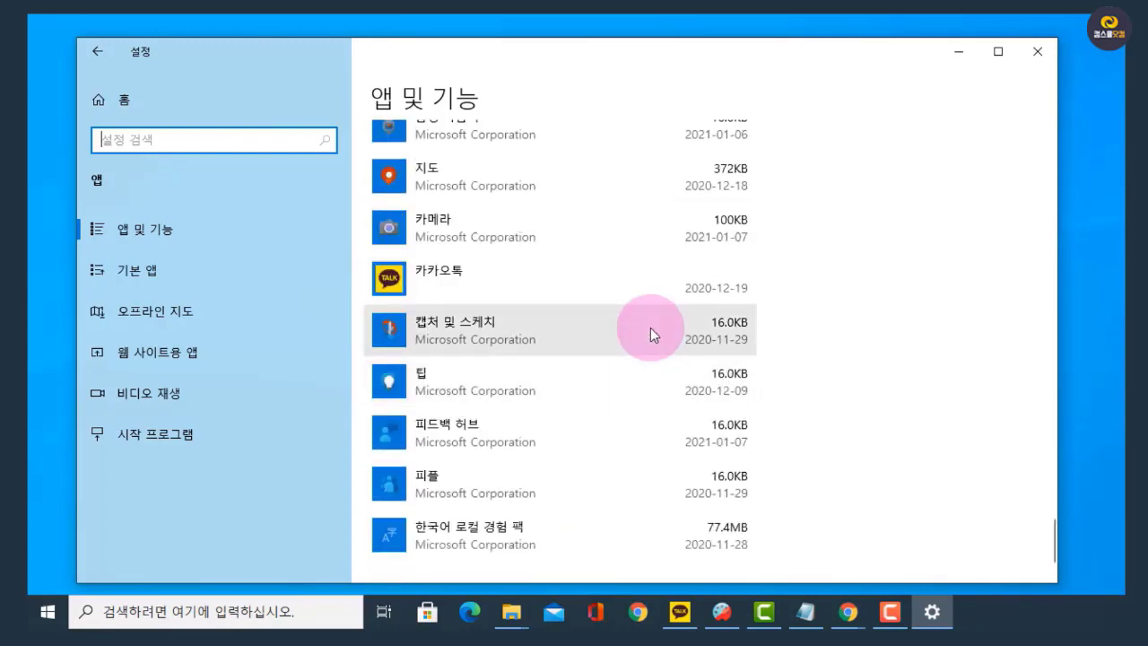
{"action": "scroll", "coordinate": [650, 330], "scroll_direction": "up", "scroll_amount": 2}
{"action": "scroll", "coordinate": [650, 328], "scroll_direction": "up", "scroll_amount": 15}
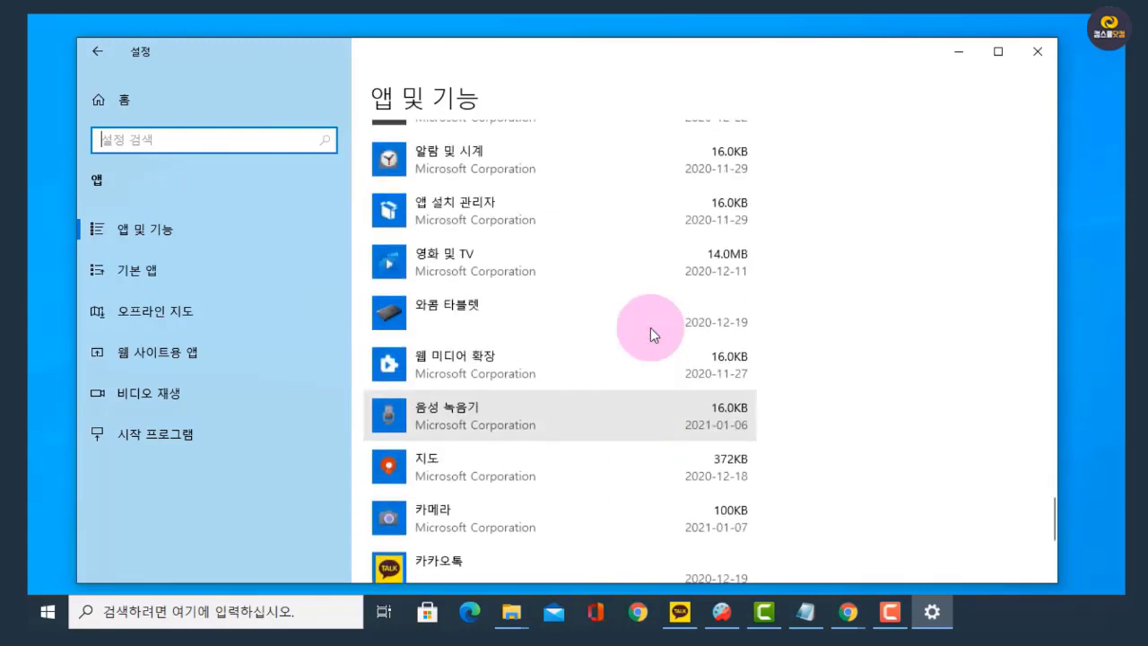
{"action": "scroll", "coordinate": [659, 242], "scroll_direction": "down", "scroll_amount": 1}
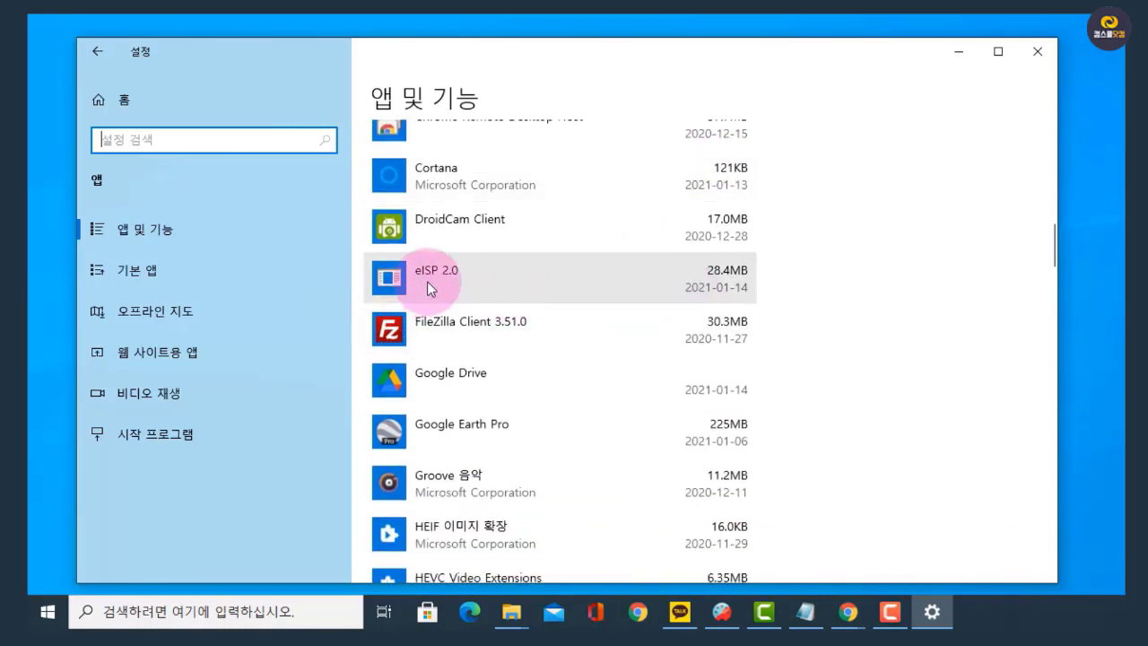
{"action": "scroll", "coordinate": [584, 273], "scroll_direction": "down", "scroll_amount": 4}
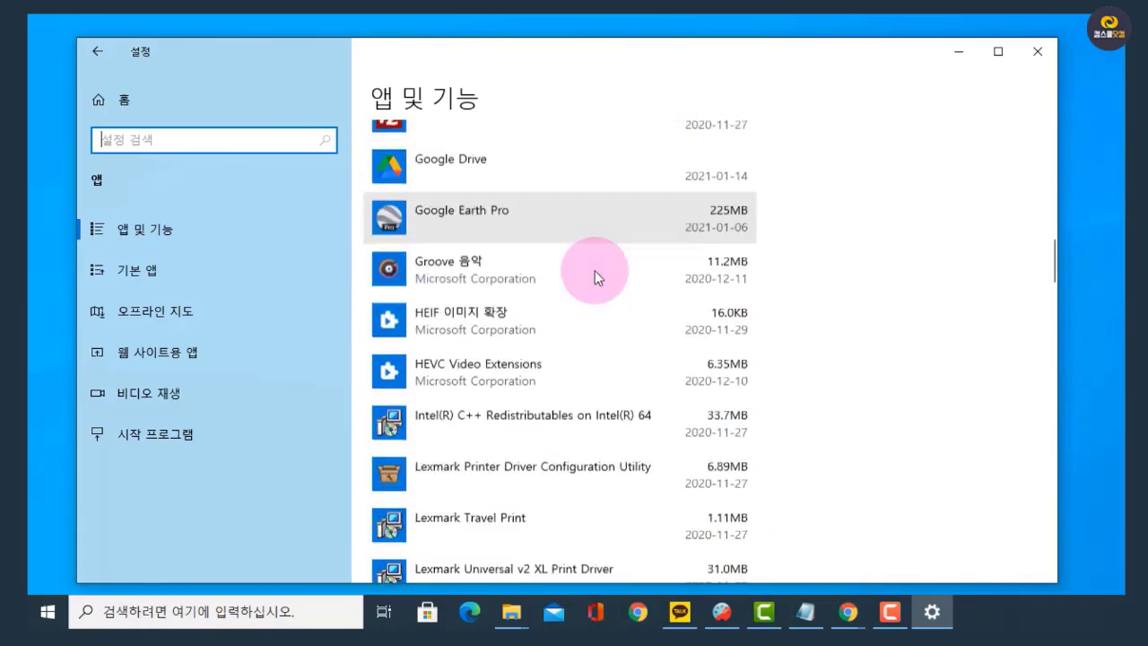
{"action": "scroll", "coordinate": [595, 270], "scroll_direction": "down", "scroll_amount": 6}
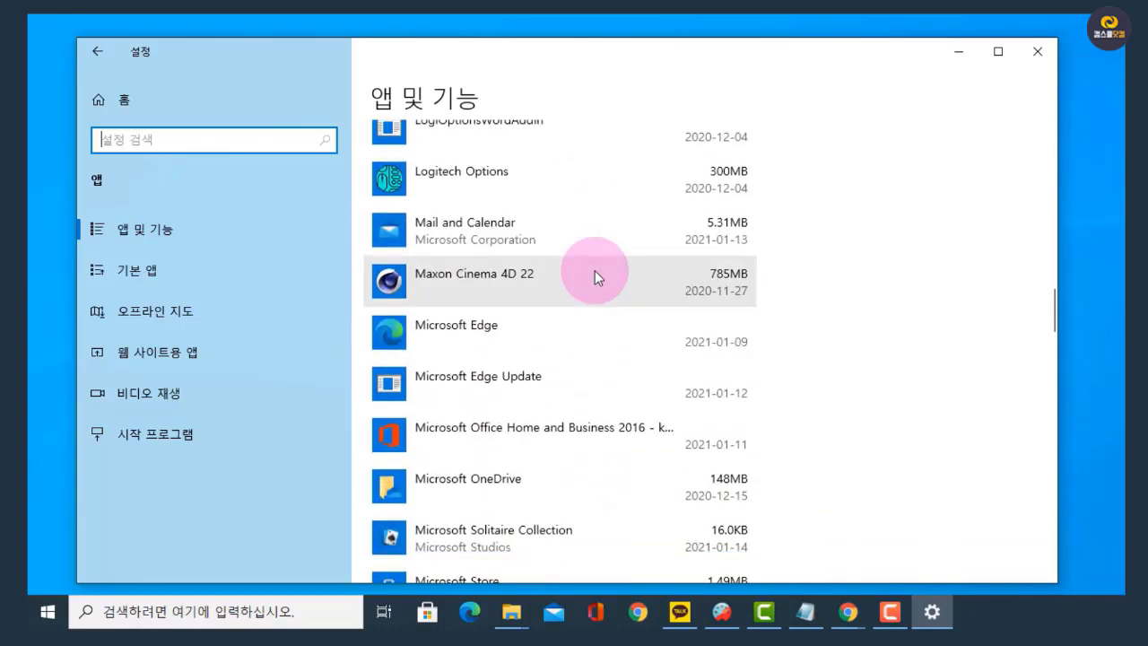
{"action": "scroll", "coordinate": [604, 262], "scroll_direction": "down", "scroll_amount": 8}
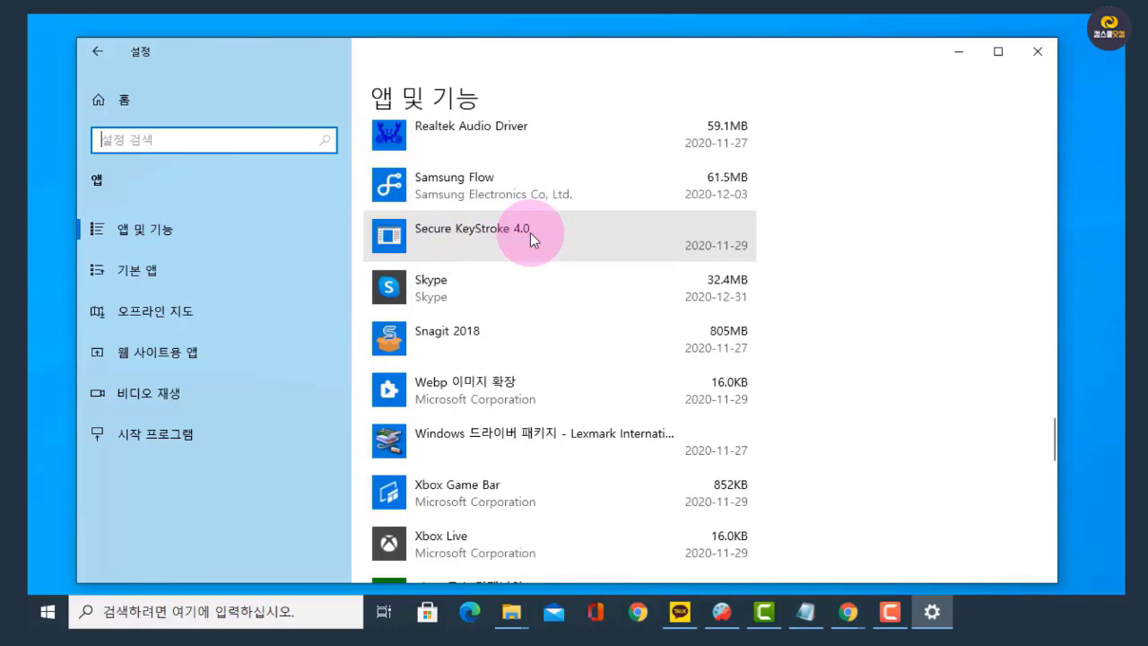
Step: Expand the Secure KeyStroke 4.0 entry to show its removal option and view the apps listed above it
{"action": "scroll", "coordinate": [592, 249], "scroll_direction": "up", "scroll_amount": 1}
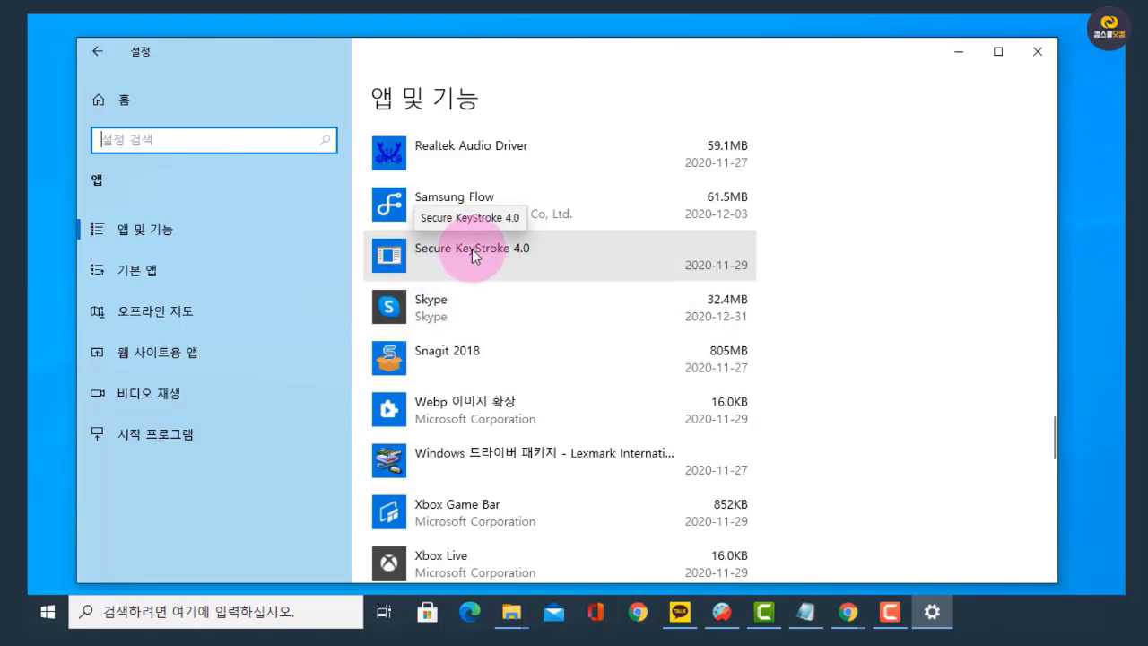
{"action": "left_click", "coordinate": [495, 259]}
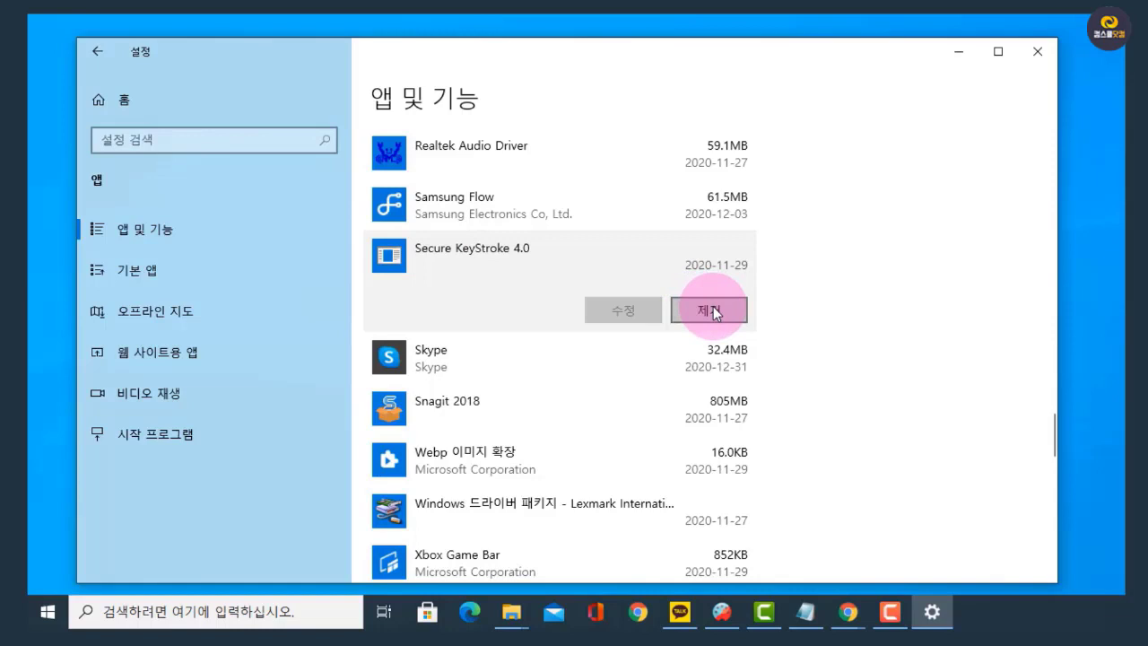
{"action": "left_click", "coordinate": [705, 311]}
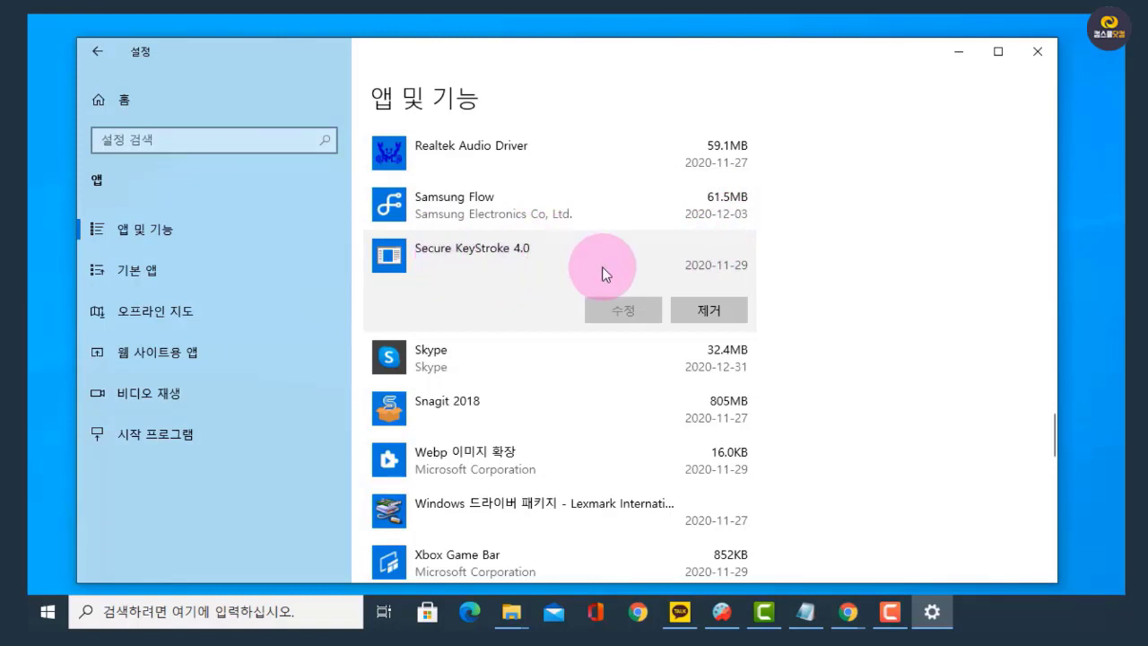
{"action": "scroll", "coordinate": [642, 295], "scroll_direction": "up", "scroll_amount": 2}
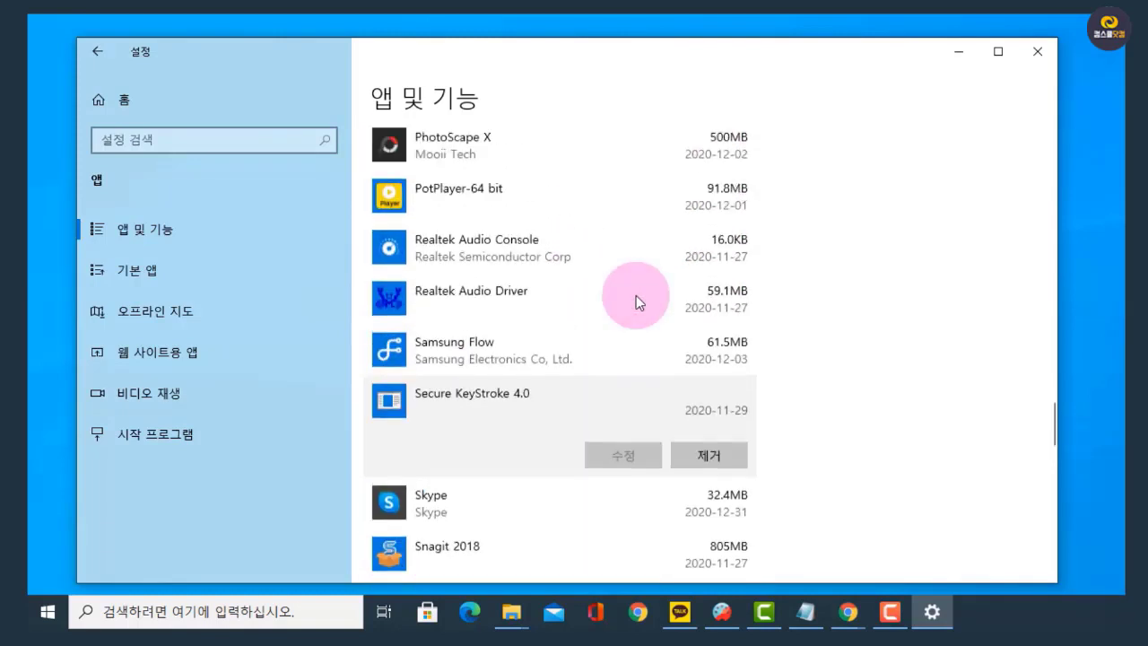
{"action": "scroll", "coordinate": [451, 282], "scroll_direction": "up", "scroll_amount": 1}
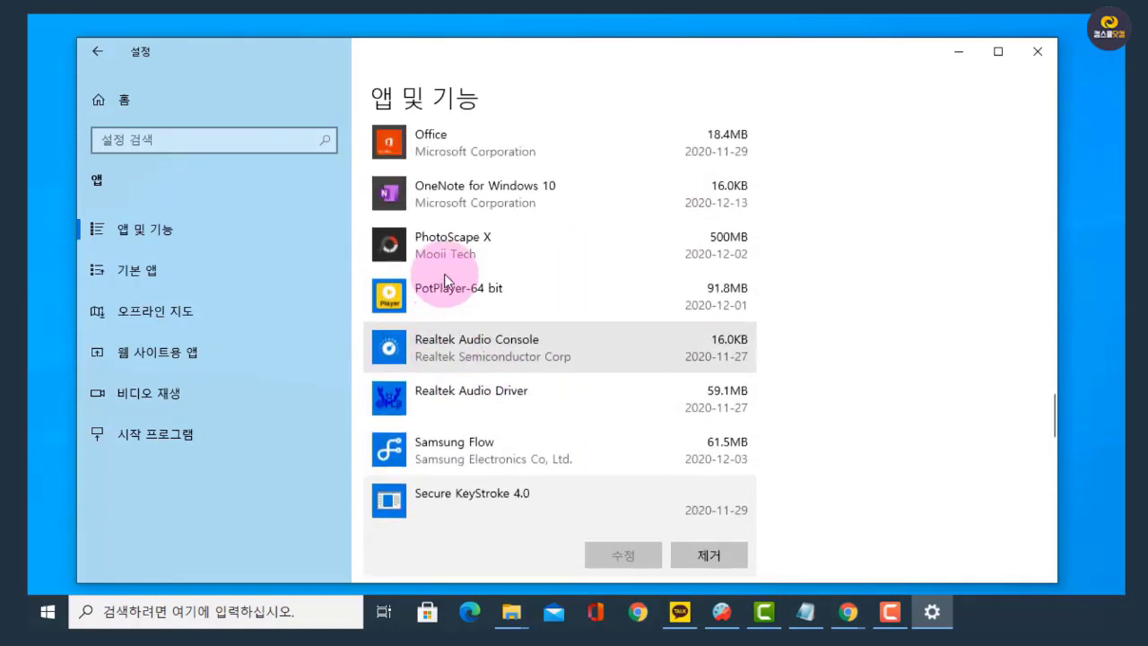
Step: Examine the installed apps around Secure KeyStroke 4.0 and further down the list, including the Xbox, Zoom and 그림판 3D entries
{"action": "scroll", "coordinate": [457, 284], "scroll_direction": "up", "scroll_amount": 2}
{"action": "scroll", "coordinate": [461, 284], "scroll_direction": "up", "scroll_amount": 1}
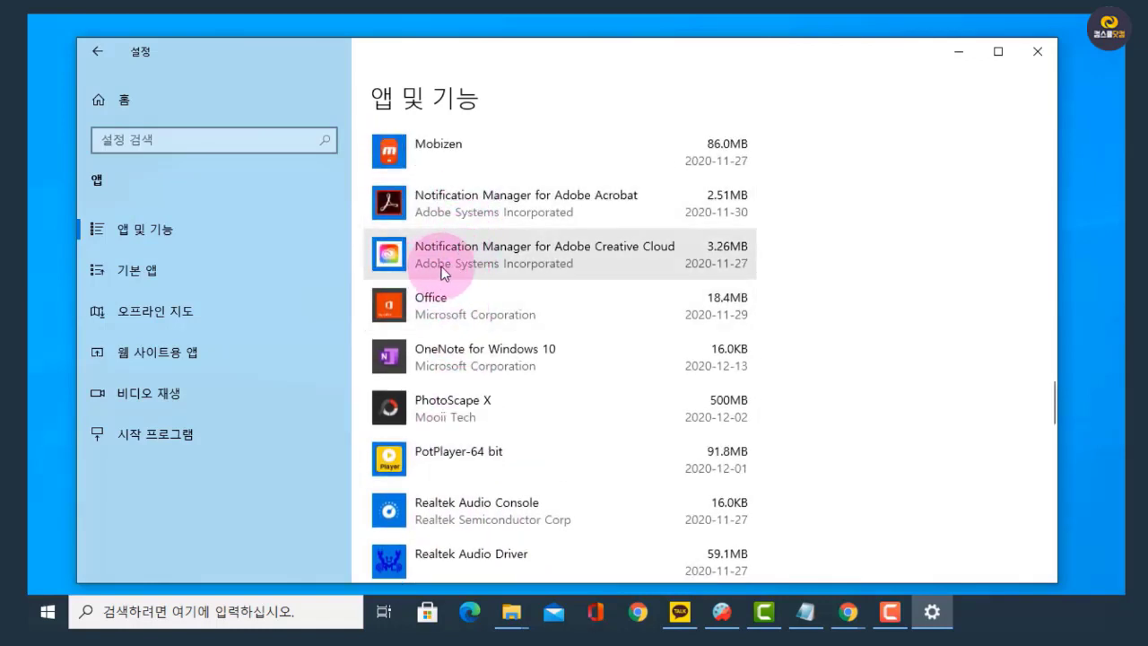
{"action": "scroll", "coordinate": [463, 323], "scroll_direction": "down", "scroll_amount": 1}
{"action": "scroll", "coordinate": [457, 287], "scroll_direction": "down", "scroll_amount": 3}
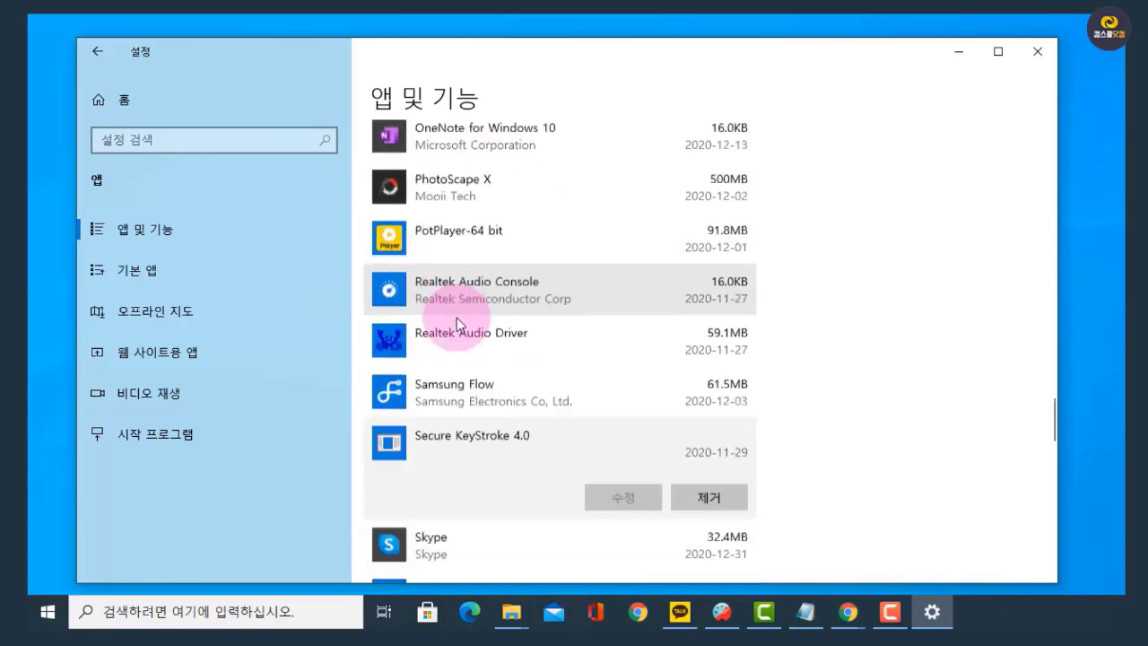
{"action": "scroll", "coordinate": [466, 220], "scroll_direction": "up", "scroll_amount": 3}
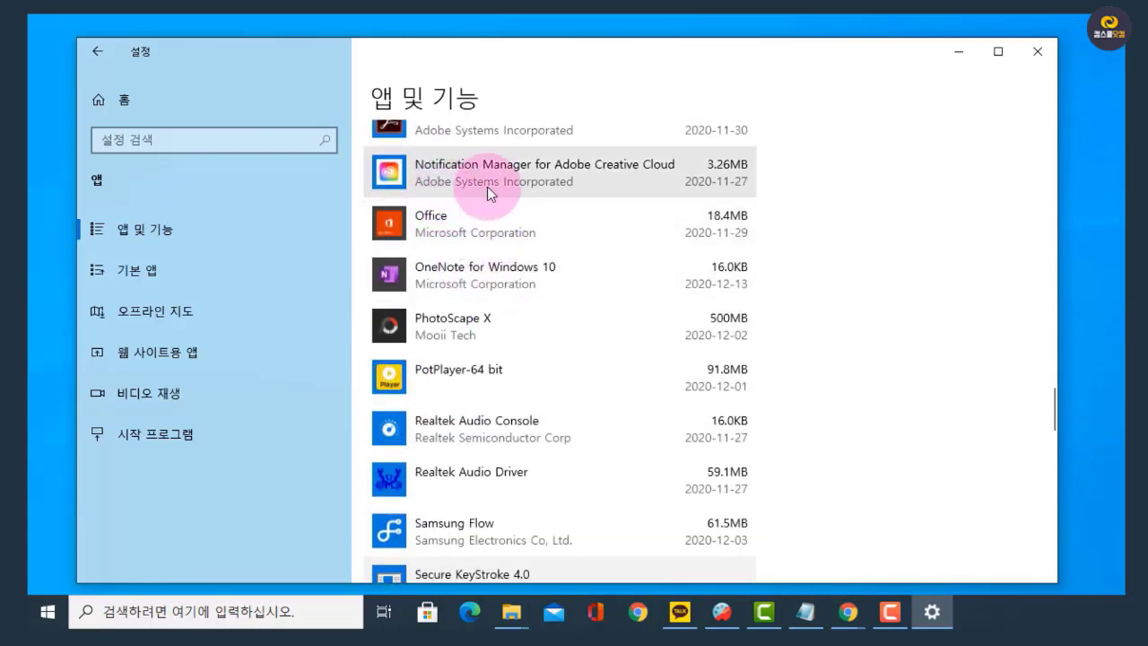
{"action": "scroll", "coordinate": [545, 233], "scroll_direction": "down", "scroll_amount": 3}
{"action": "scroll", "coordinate": [529, 256], "scroll_direction": "up", "scroll_amount": 3}
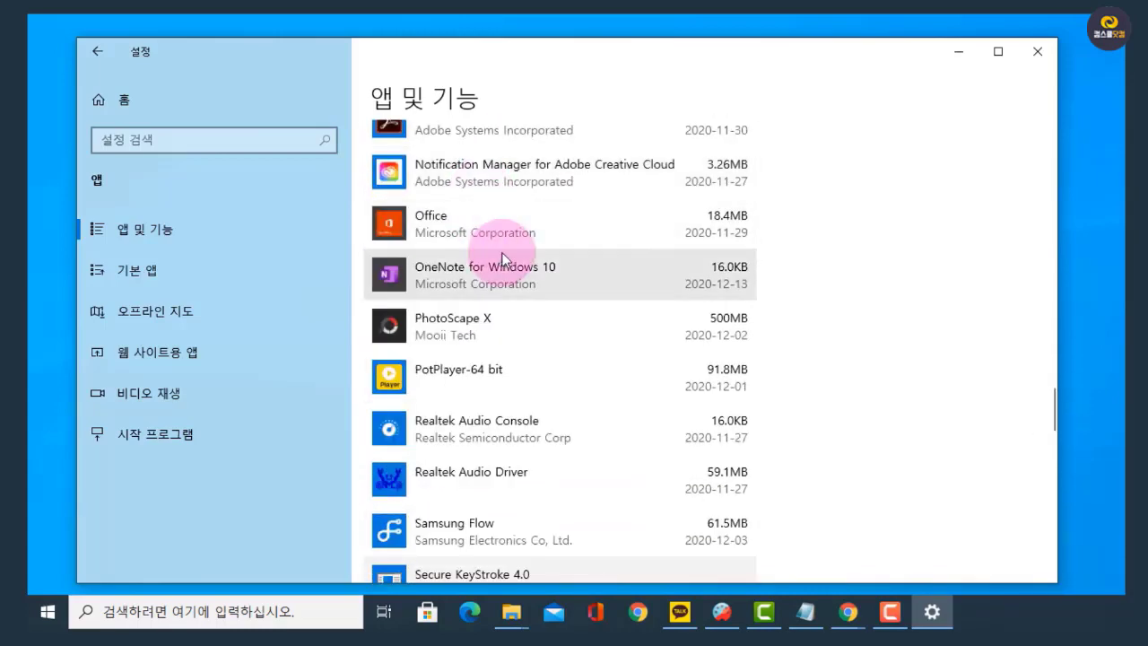
{"action": "scroll", "coordinate": [502, 260], "scroll_direction": "down", "scroll_amount": 4}
{"action": "scroll", "coordinate": [505, 258], "scroll_direction": "down", "scroll_amount": 5}
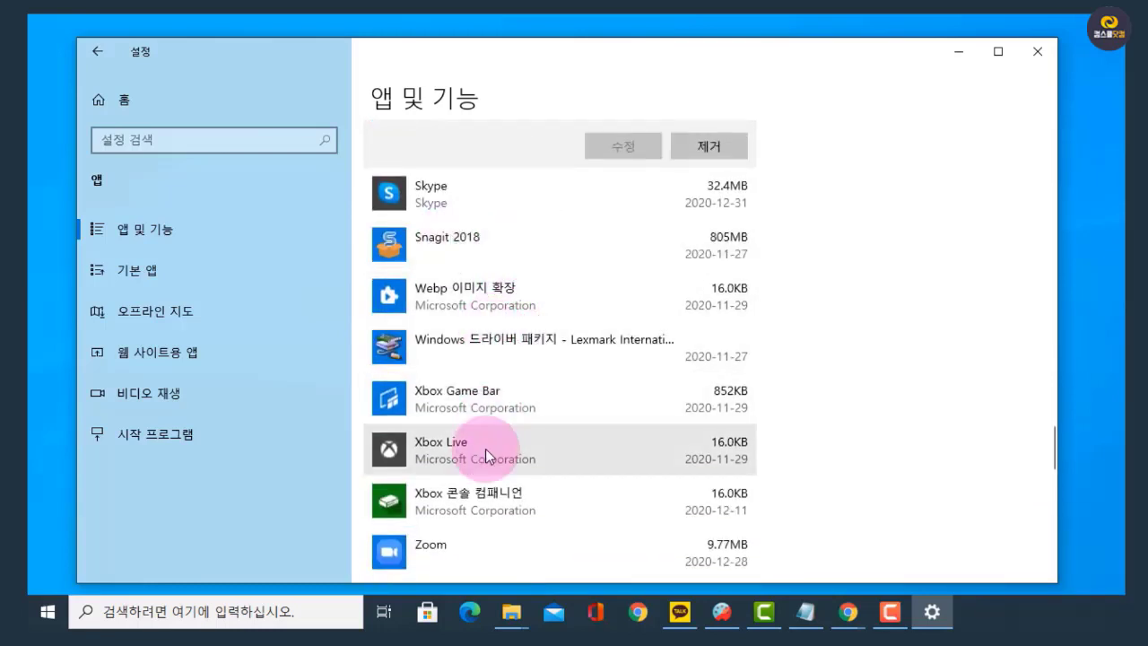
{"action": "scroll", "coordinate": [487, 448], "scroll_direction": "down", "scroll_amount": 4}
{"action": "scroll", "coordinate": [493, 447], "scroll_direction": "down", "scroll_amount": 4}
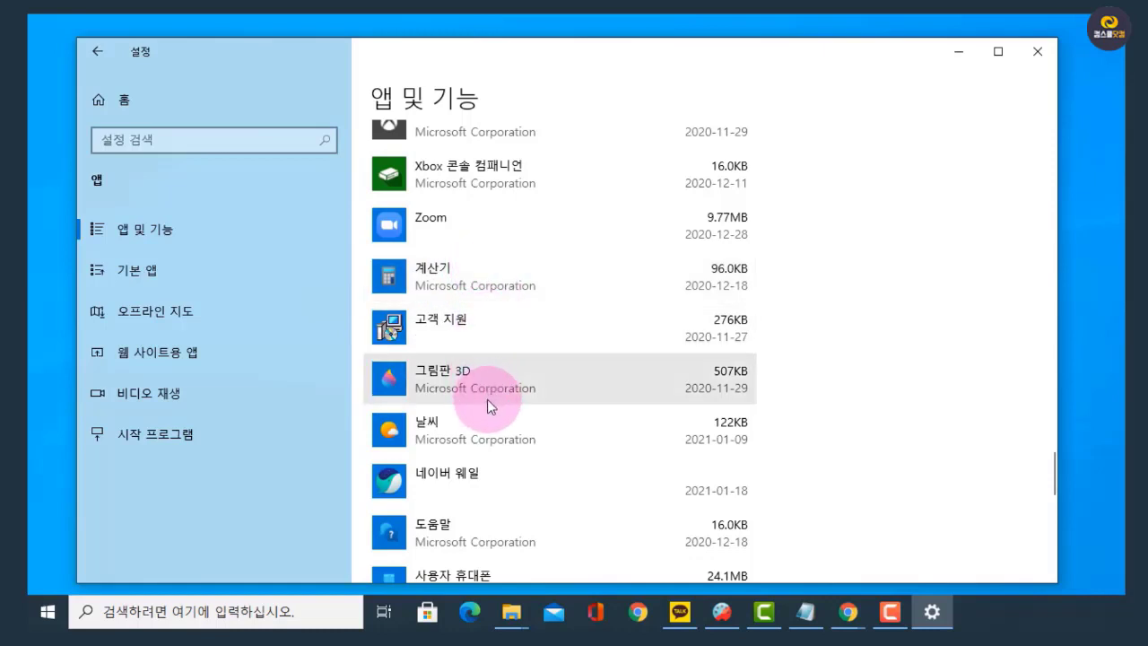
{"action": "scroll", "coordinate": [488, 400], "scroll_direction": "down", "scroll_amount": 2}
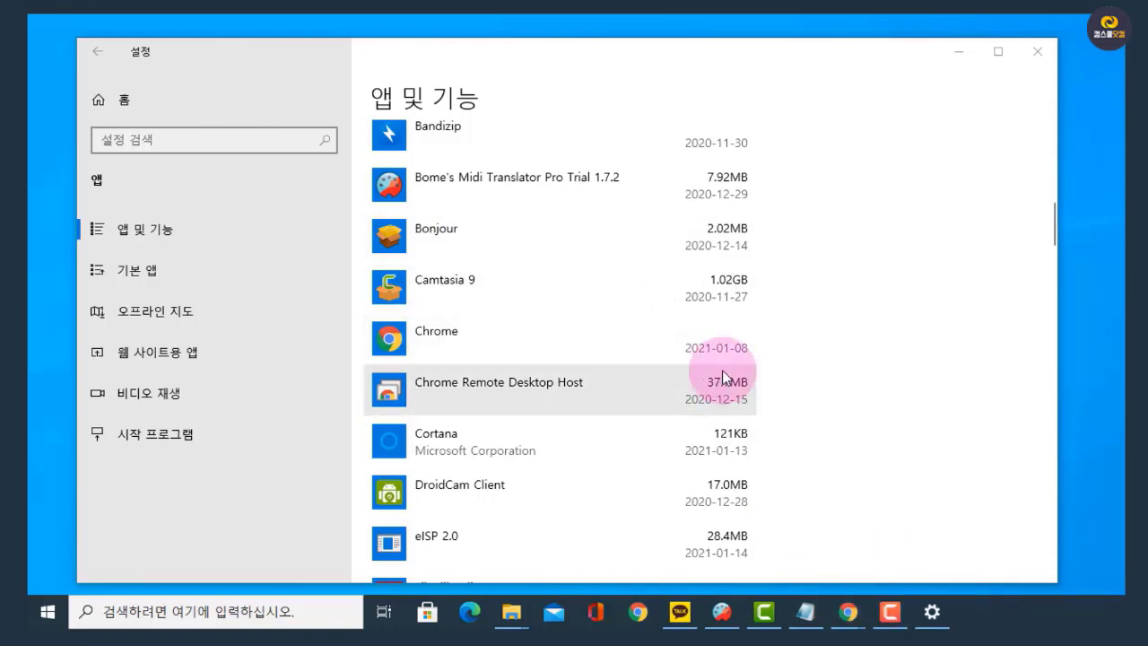
Step: Switch to Chrome and review the Google search results for "bonjour 제거"
{"action": "left_click", "coordinate": [847, 611]}
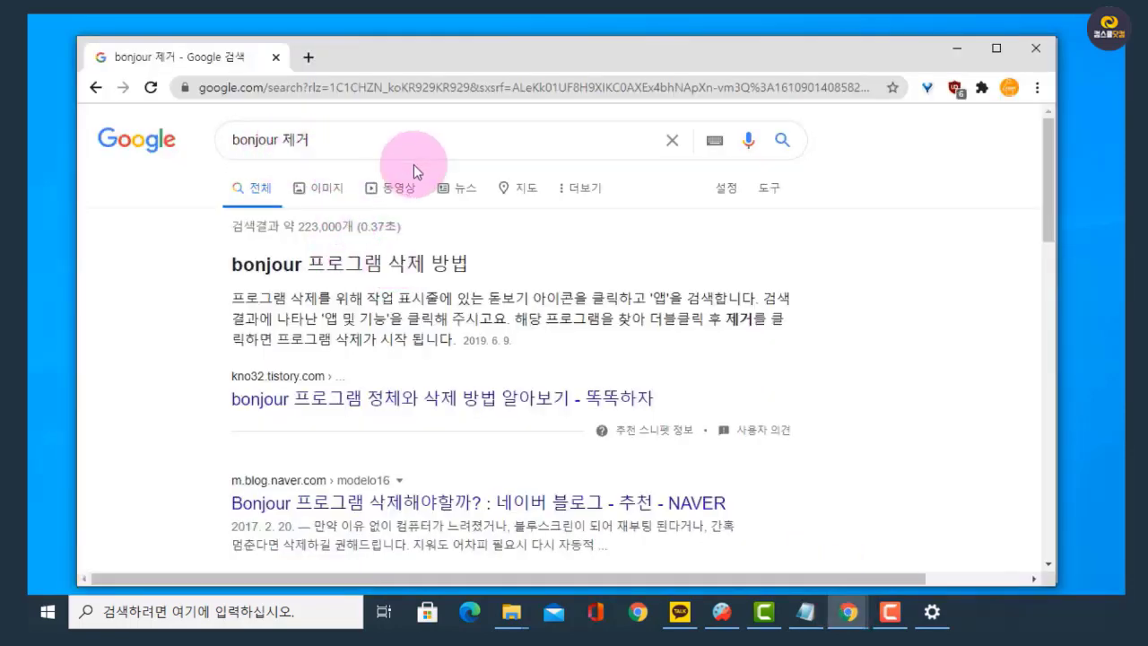
{"action": "scroll", "coordinate": [430, 296], "scroll_direction": "down", "scroll_amount": 2}
{"action": "scroll", "coordinate": [435, 312], "scroll_direction": "down", "scroll_amount": 1}
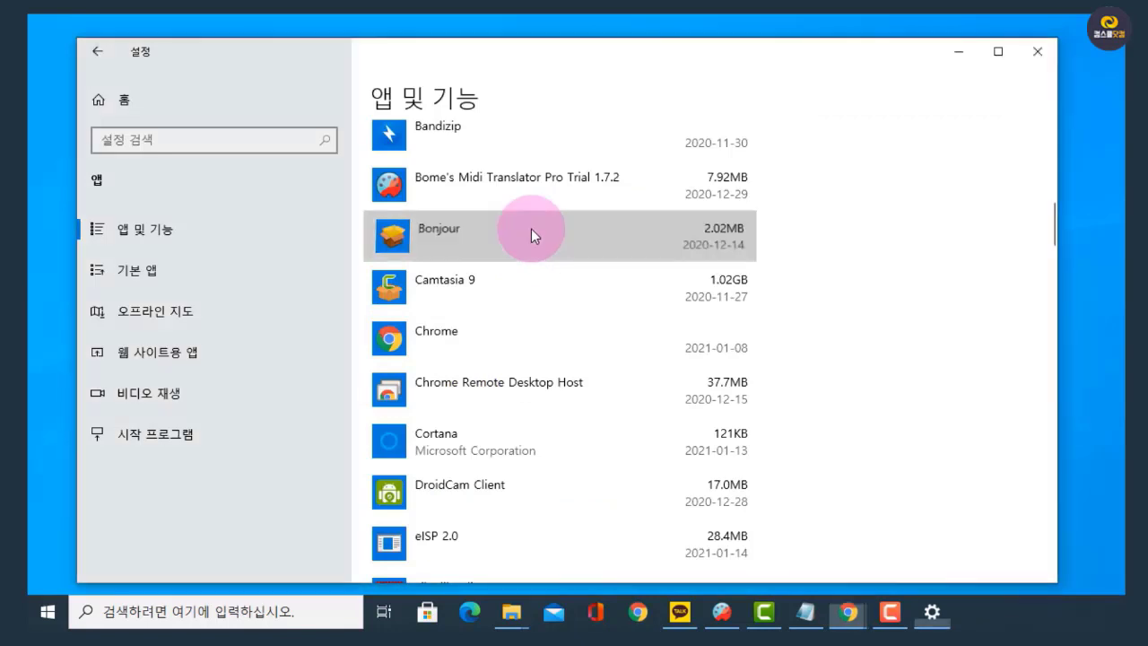
Step: Expand the Bonjour entry in the Settings apps list to show its removal option and view the apps listed below it
{"action": "left_click", "coordinate": [530, 231]}
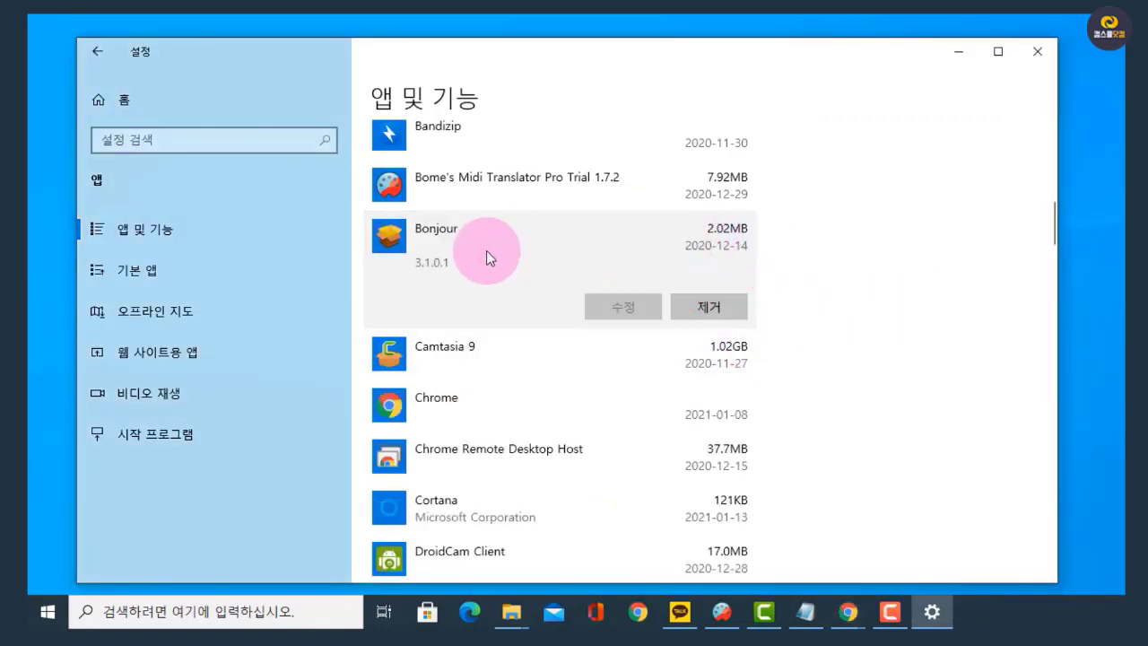
{"action": "scroll", "coordinate": [497, 419], "scroll_direction": "down", "scroll_amount": 3}
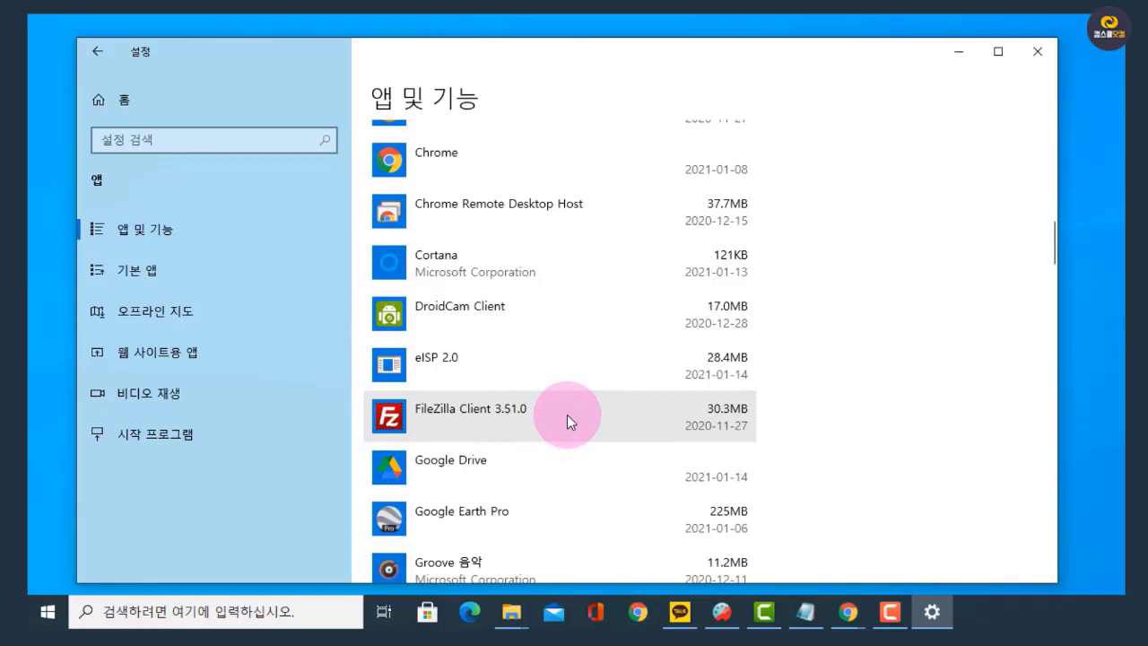
{"action": "scroll", "coordinate": [568, 413], "scroll_direction": "down", "scroll_amount": 2}
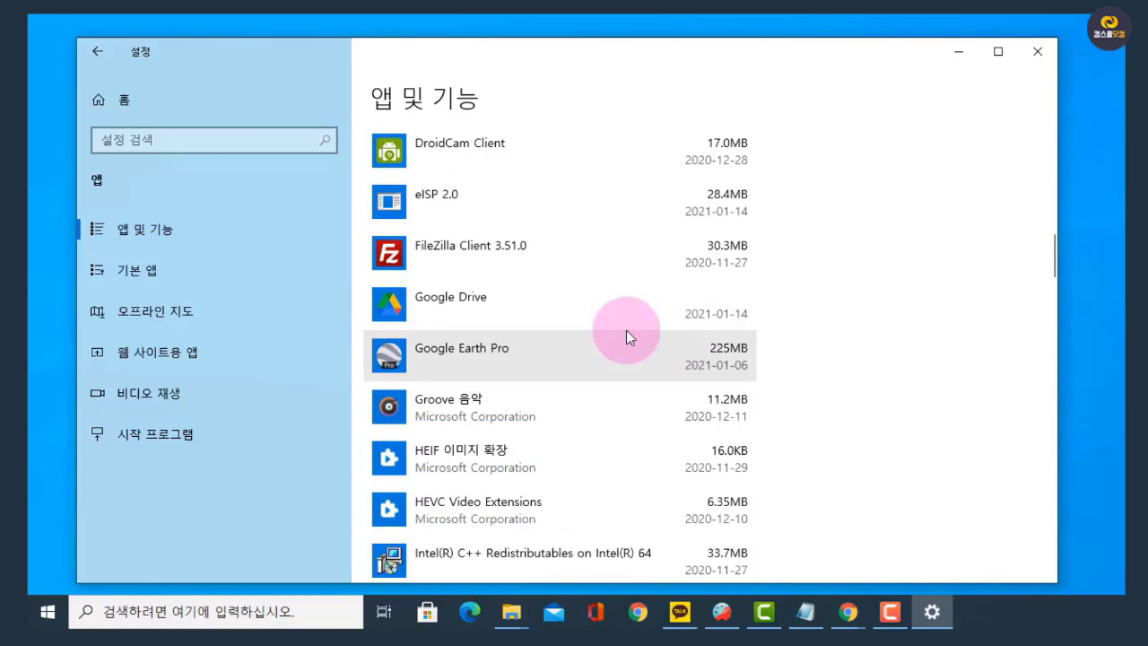
{"action": "scroll", "coordinate": [625, 332], "scroll_direction": "up", "scroll_amount": 3}
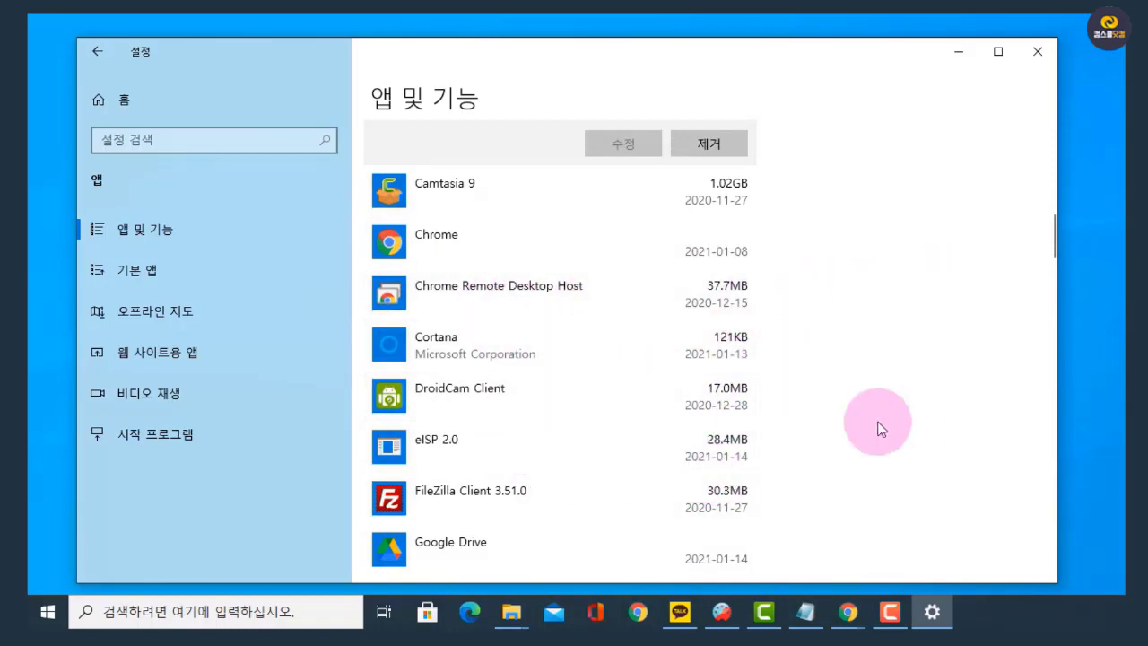
{"action": "scroll", "coordinate": [871, 425], "scroll_direction": "down", "scroll_amount": 5}
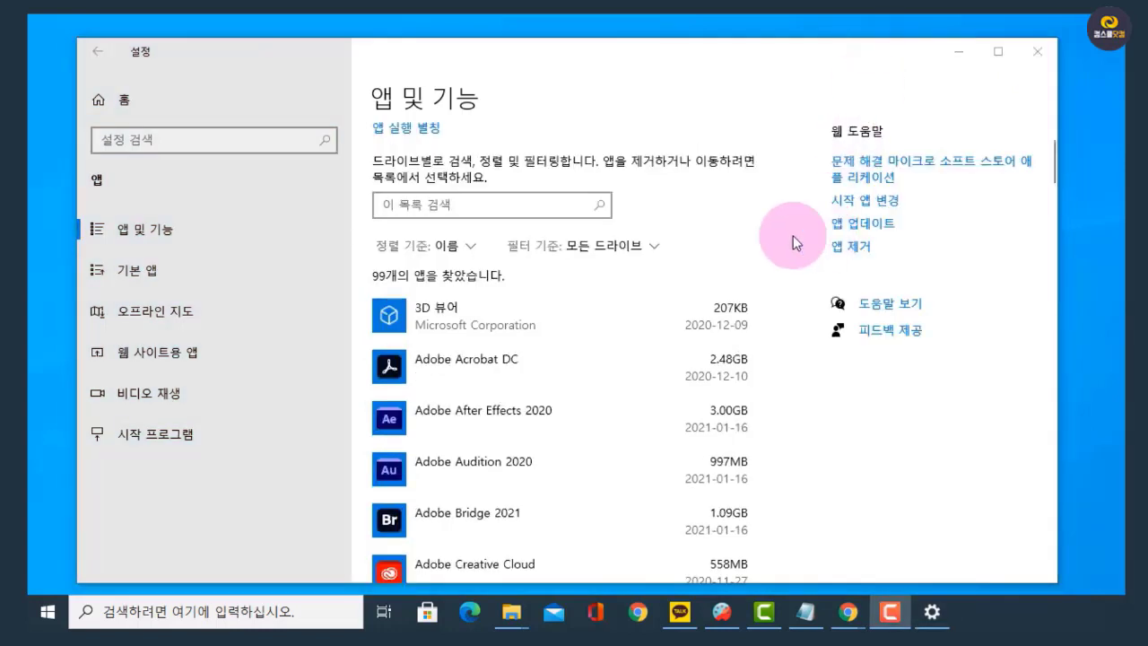
Step: Review the apps list from 3D 뷰어 down to Groove 음악 and expand the Groove 음악 entry to show its removal option
{"action": "scroll", "coordinate": [563, 341], "scroll_direction": "down", "scroll_amount": 2}
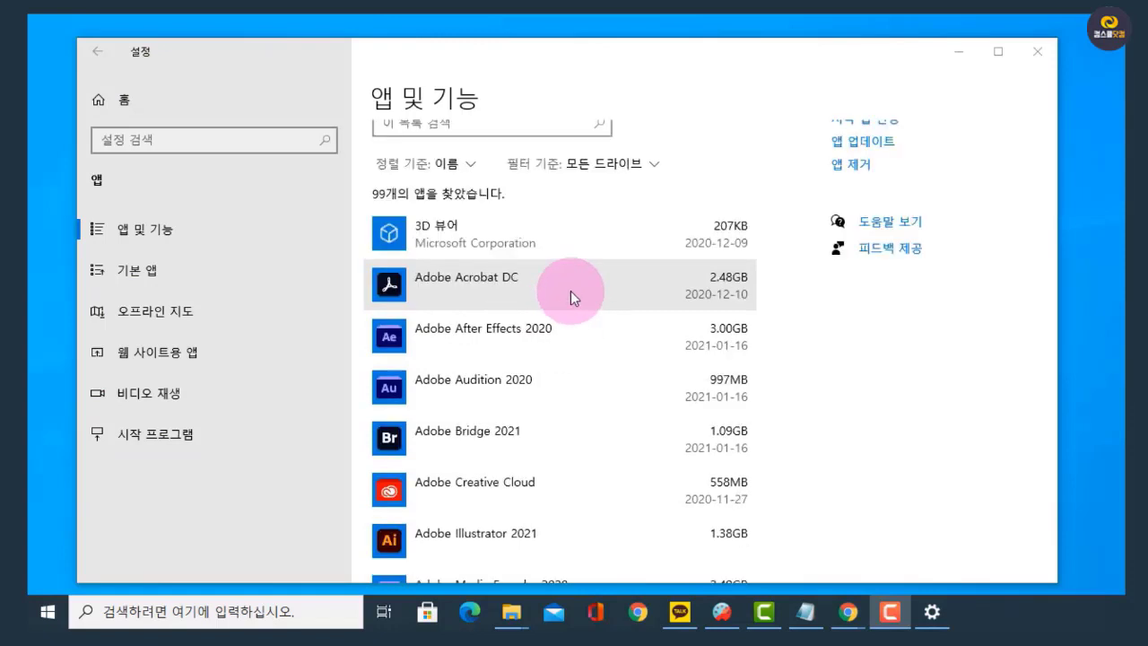
{"action": "scroll", "coordinate": [570, 291], "scroll_direction": "down", "scroll_amount": 12}
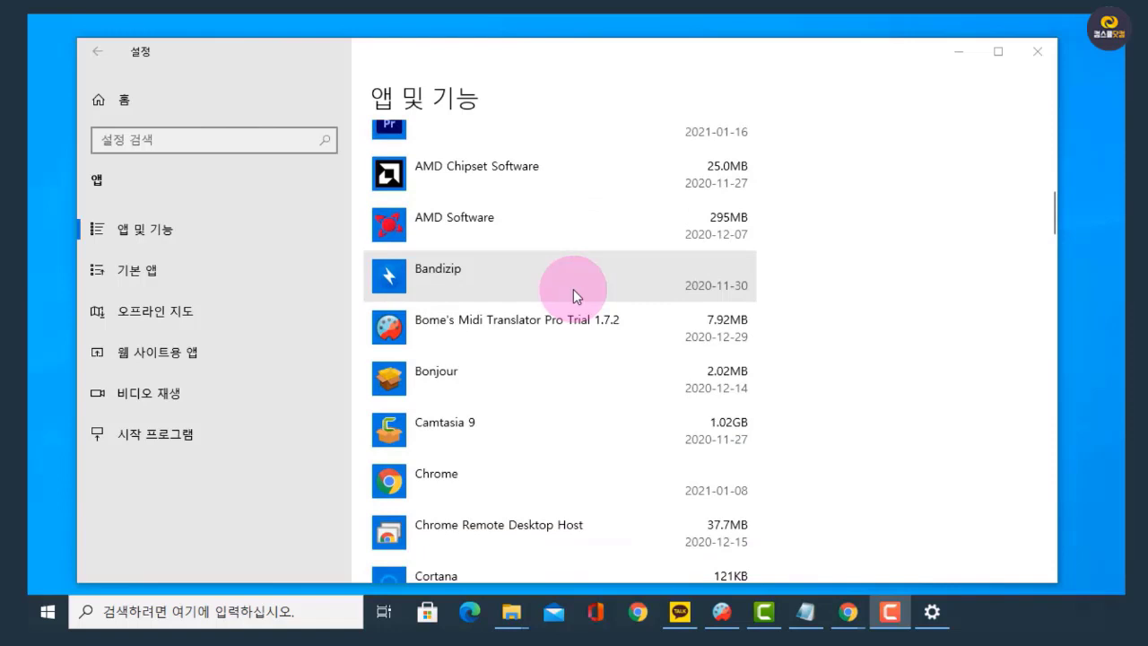
{"action": "scroll", "coordinate": [573, 289], "scroll_direction": "down", "scroll_amount": 2}
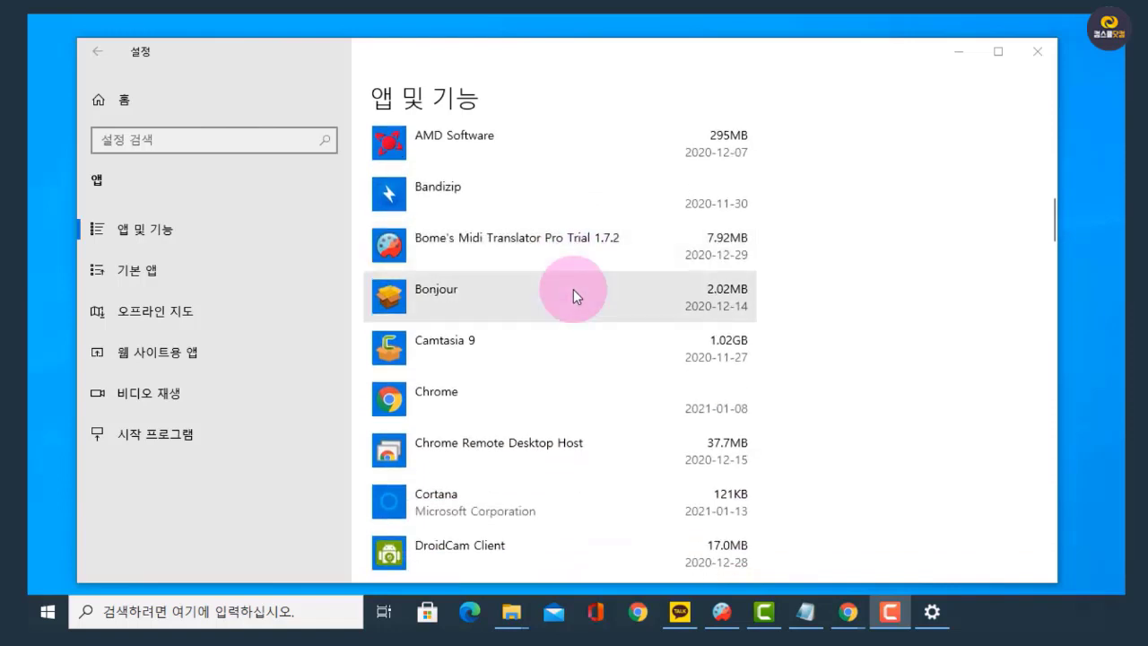
{"action": "scroll", "coordinate": [573, 287], "scroll_direction": "down", "scroll_amount": 5}
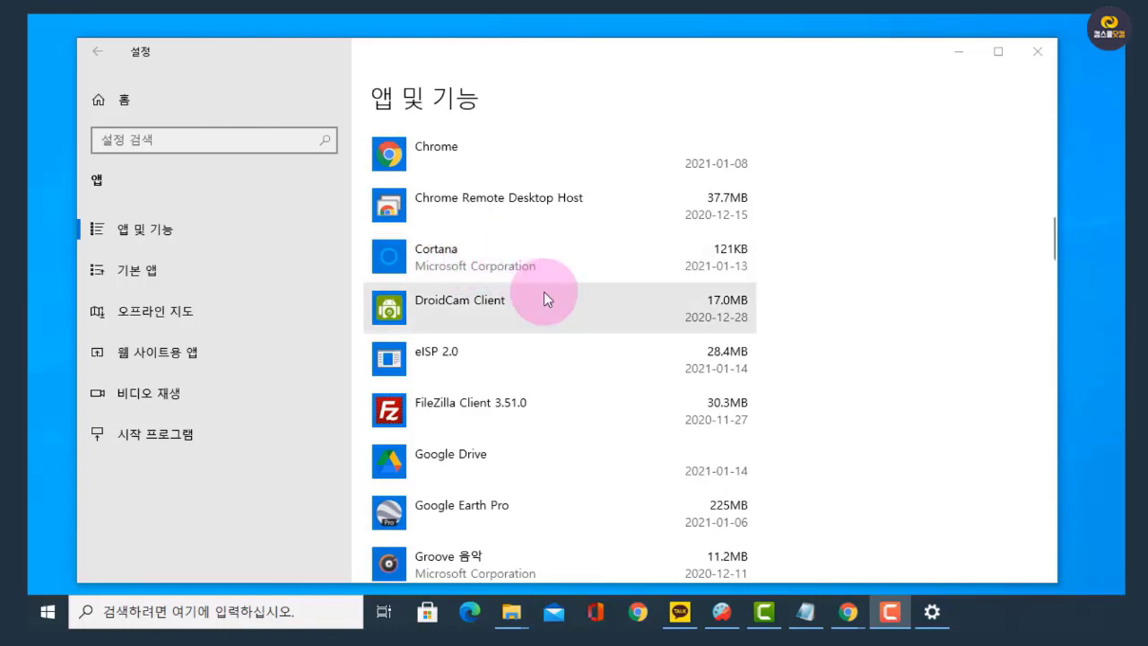
{"action": "scroll", "coordinate": [543, 294], "scroll_direction": "down", "scroll_amount": 3}
{"action": "scroll", "coordinate": [544, 292], "scroll_direction": "down", "scroll_amount": 1}
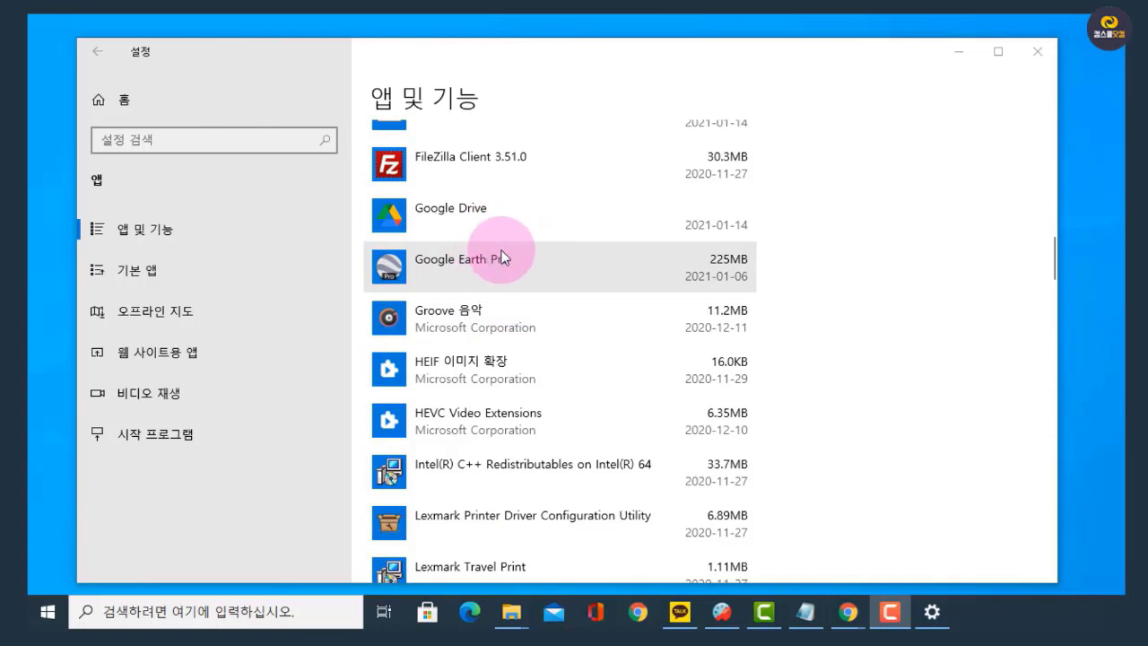
{"action": "scroll", "coordinate": [502, 257], "scroll_direction": "down", "scroll_amount": 1}
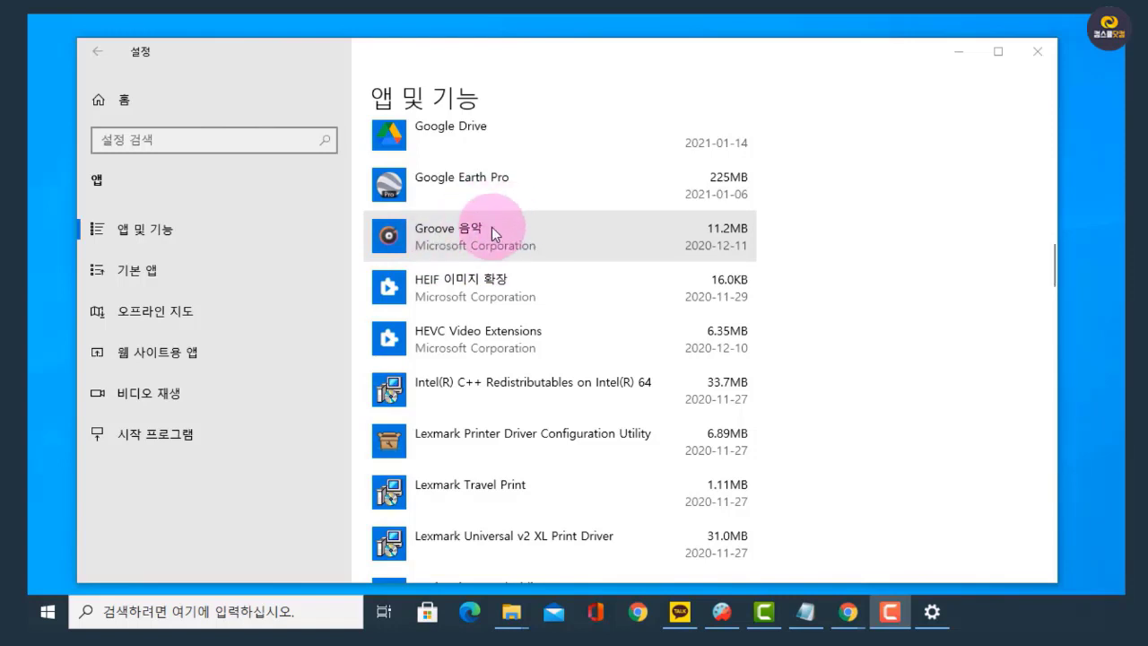
{"action": "left_click", "coordinate": [483, 233]}
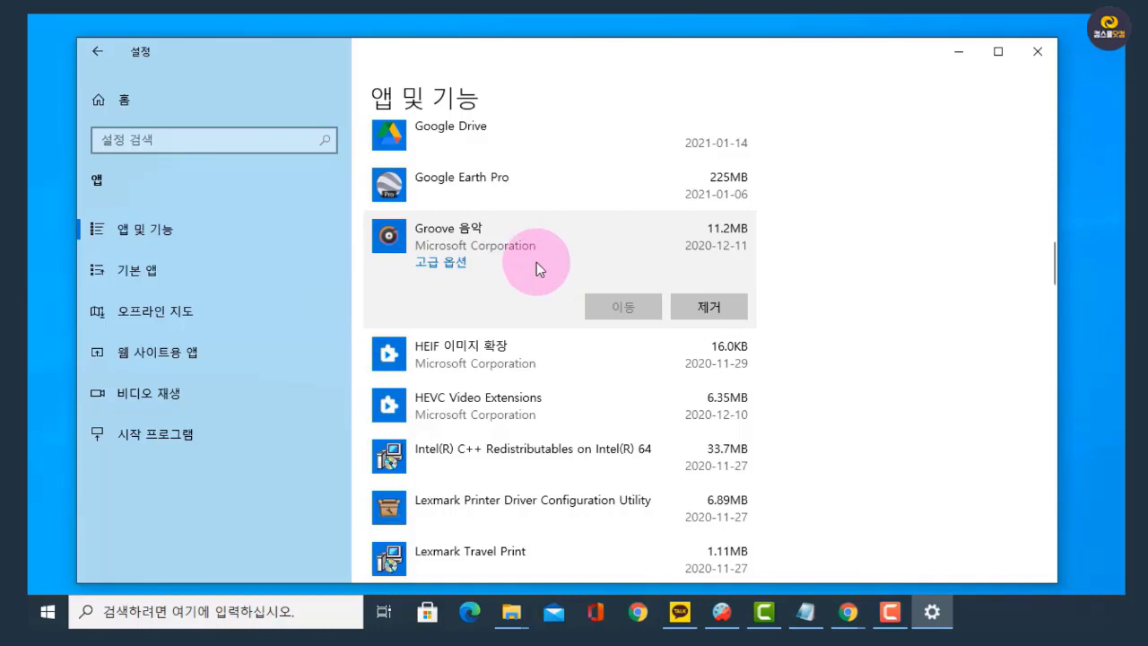
Step: Open the advanced options of Groove 음악, view its background permission, terminate and reset settings, and return to the apps list
{"action": "left_click", "coordinate": [450, 267]}
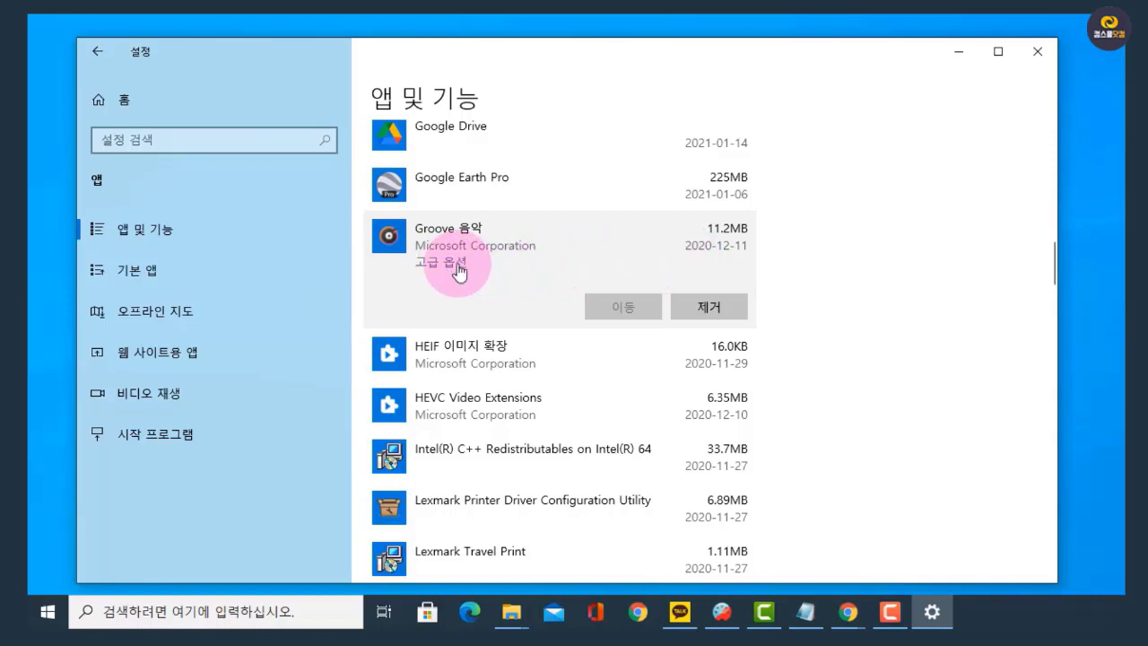
{"action": "left_click", "coordinate": [459, 269]}
{"action": "scroll", "coordinate": [546, 260], "scroll_direction": "down", "scroll_amount": 5}
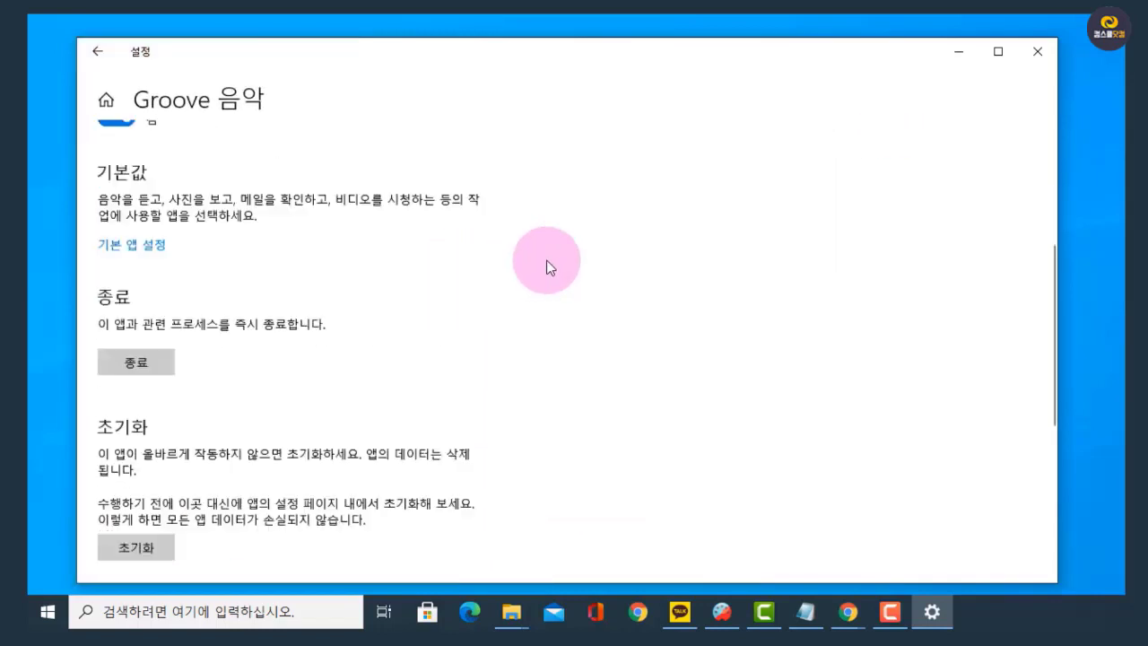
{"action": "scroll", "coordinate": [403, 305], "scroll_direction": "up", "scroll_amount": 3}
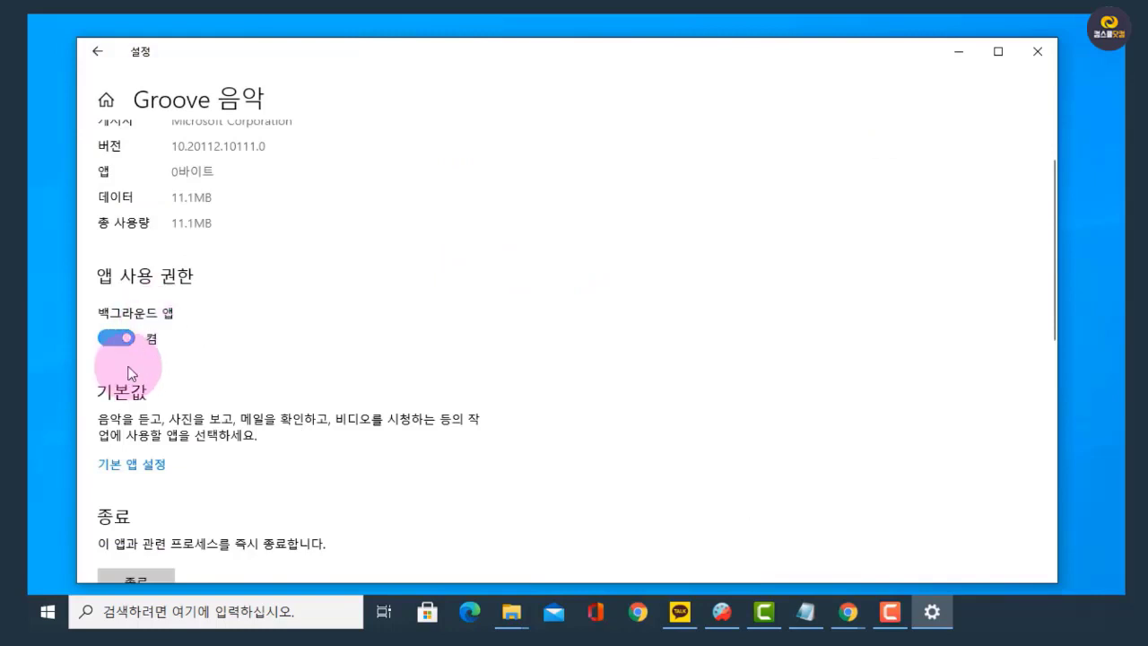
{"action": "scroll", "coordinate": [146, 310], "scroll_direction": "down", "scroll_amount": 3}
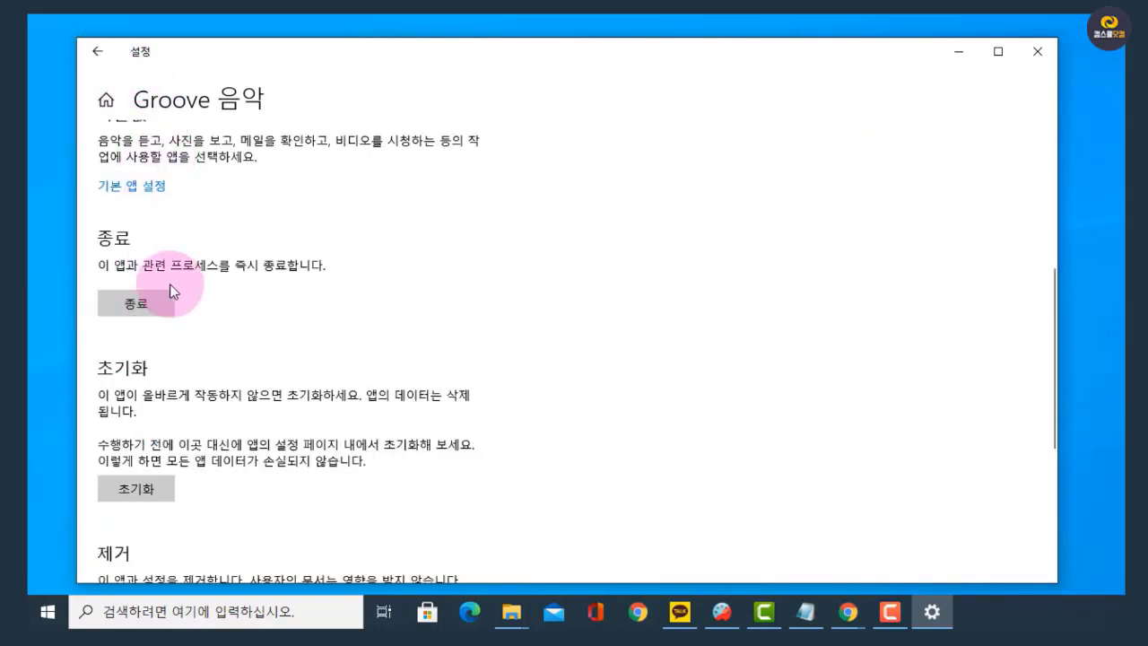
{"action": "left_click", "coordinate": [97, 51]}
Step: Examine the apps list from the Adobe programs down past 지도 and back up to Xbox Game Bar for unneeded programs
{"action": "scroll", "coordinate": [502, 439], "scroll_direction": "down", "scroll_amount": 3}
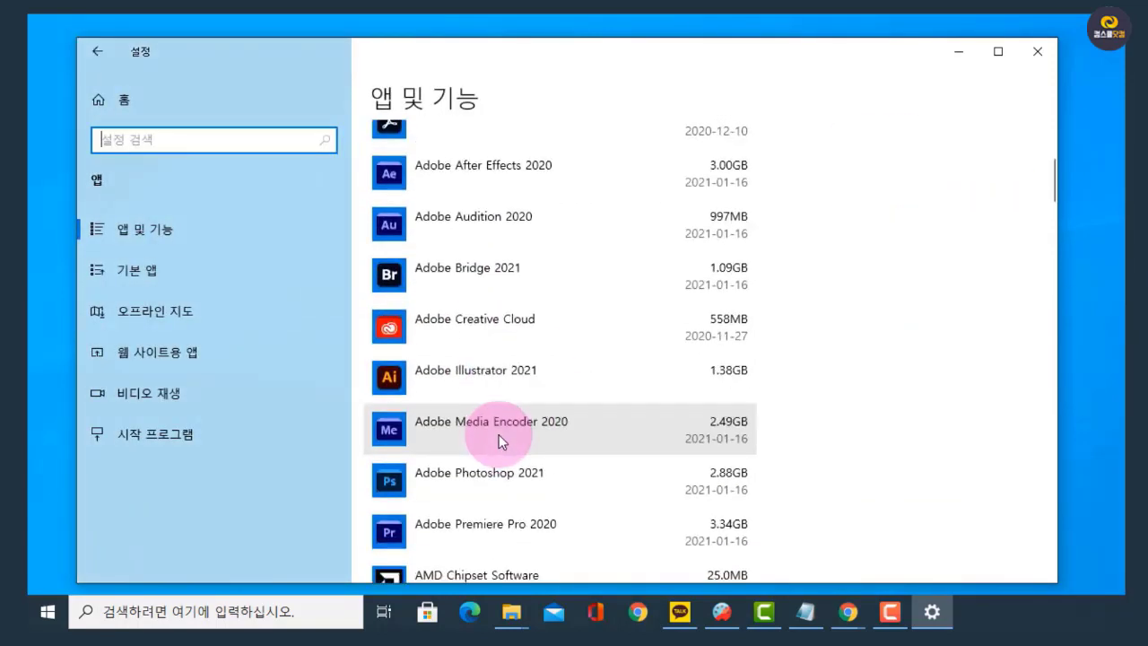
{"action": "scroll", "coordinate": [499, 433], "scroll_direction": "down", "scroll_amount": 2}
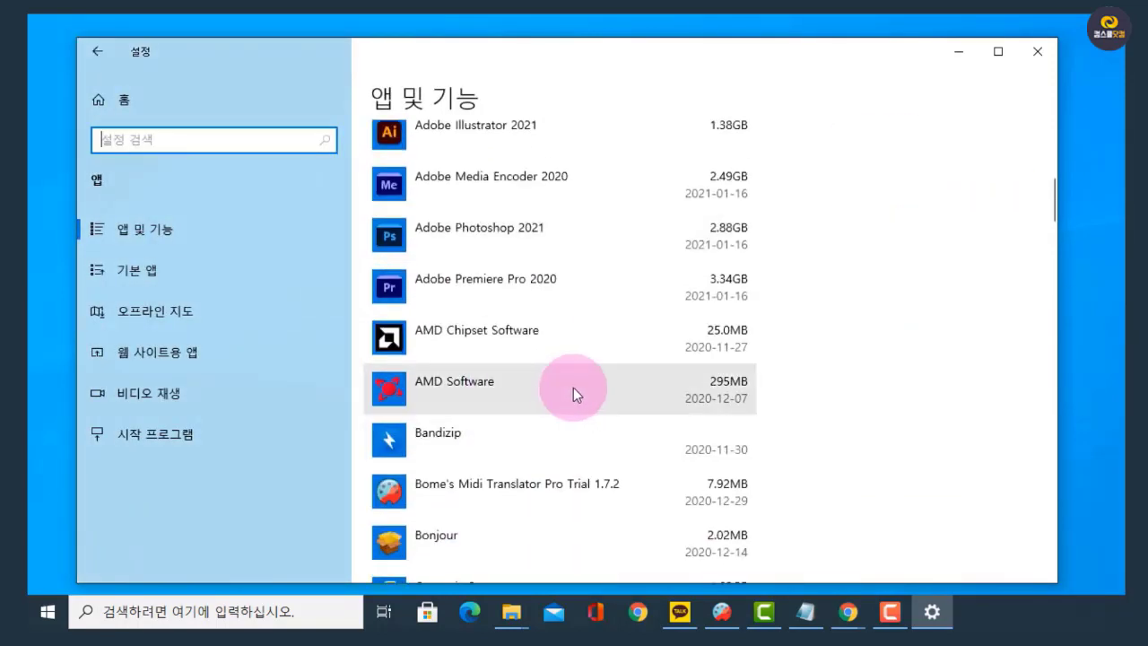
{"action": "scroll", "coordinate": [573, 387], "scroll_direction": "down", "scroll_amount": 2}
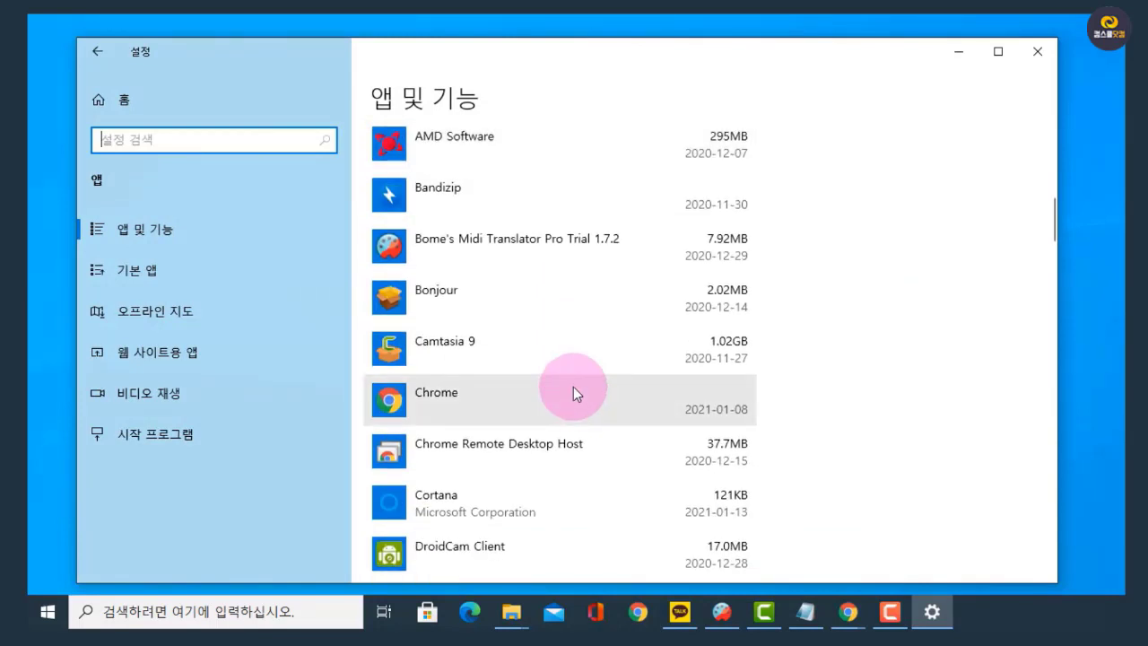
{"action": "scroll", "coordinate": [573, 386], "scroll_direction": "down", "scroll_amount": 2}
{"action": "scroll", "coordinate": [573, 386], "scroll_direction": "down", "scroll_amount": 2}
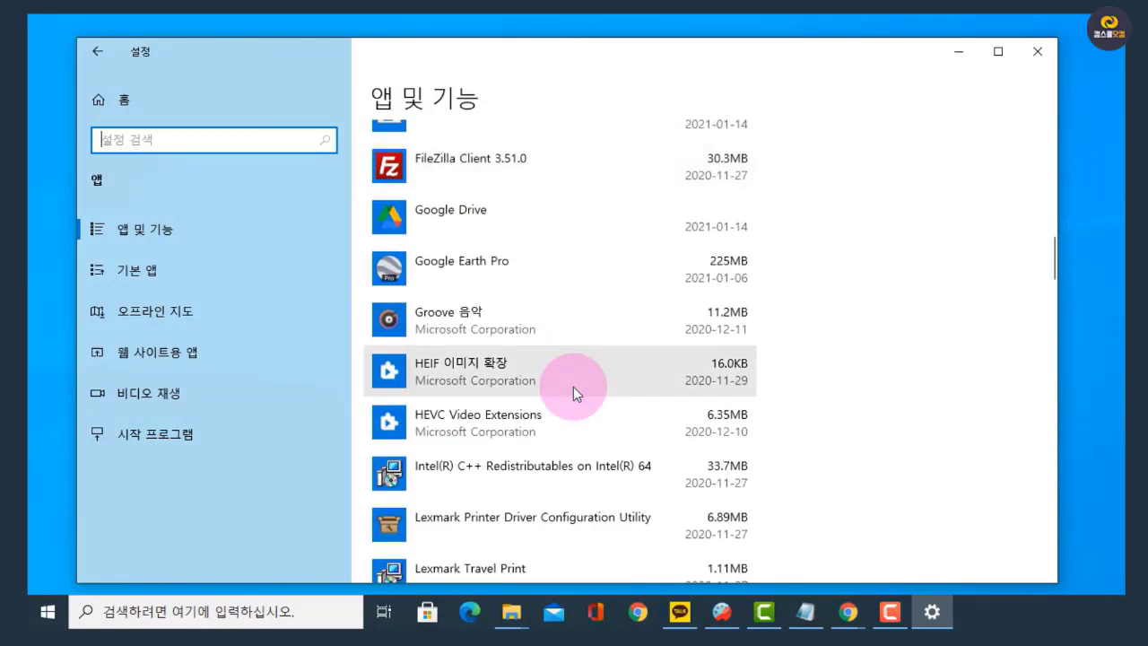
{"action": "scroll", "coordinate": [573, 386], "scroll_direction": "down", "scroll_amount": 5}
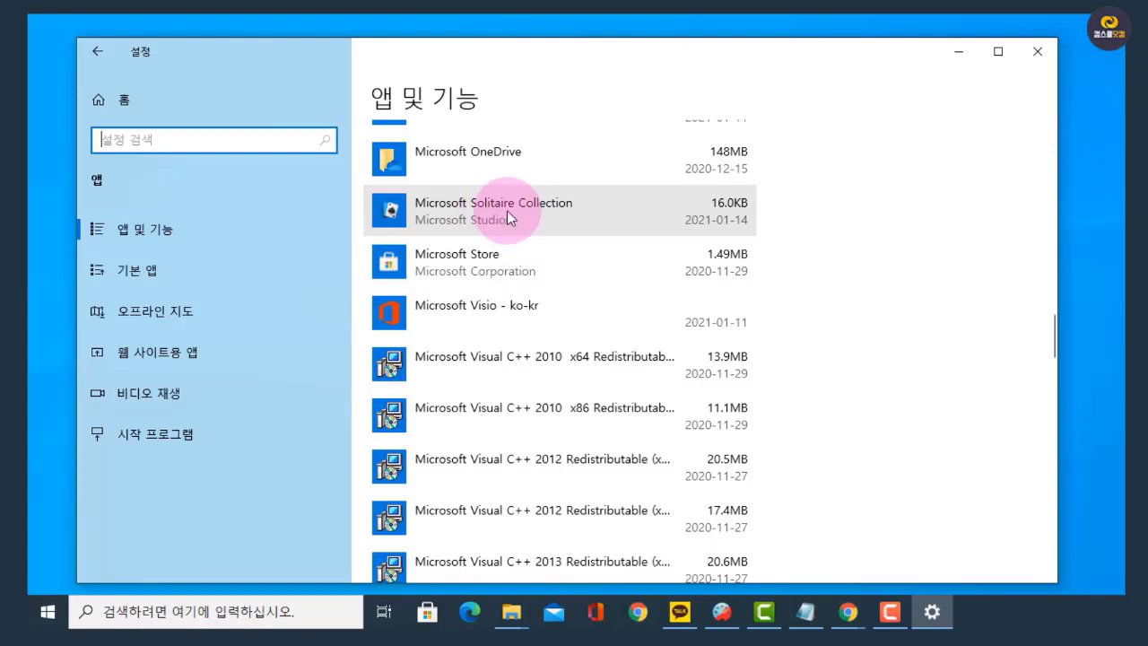
{"action": "scroll", "coordinate": [504, 158], "scroll_direction": "down", "scroll_amount": 5}
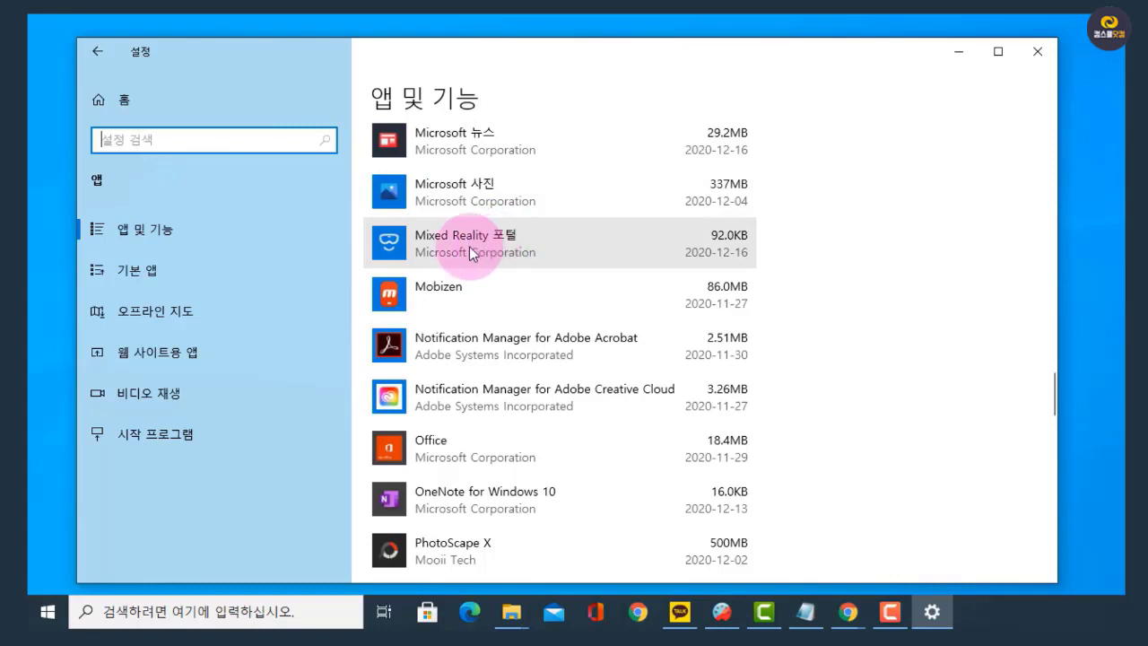
{"action": "scroll", "coordinate": [491, 238], "scroll_direction": "down", "scroll_amount": 10}
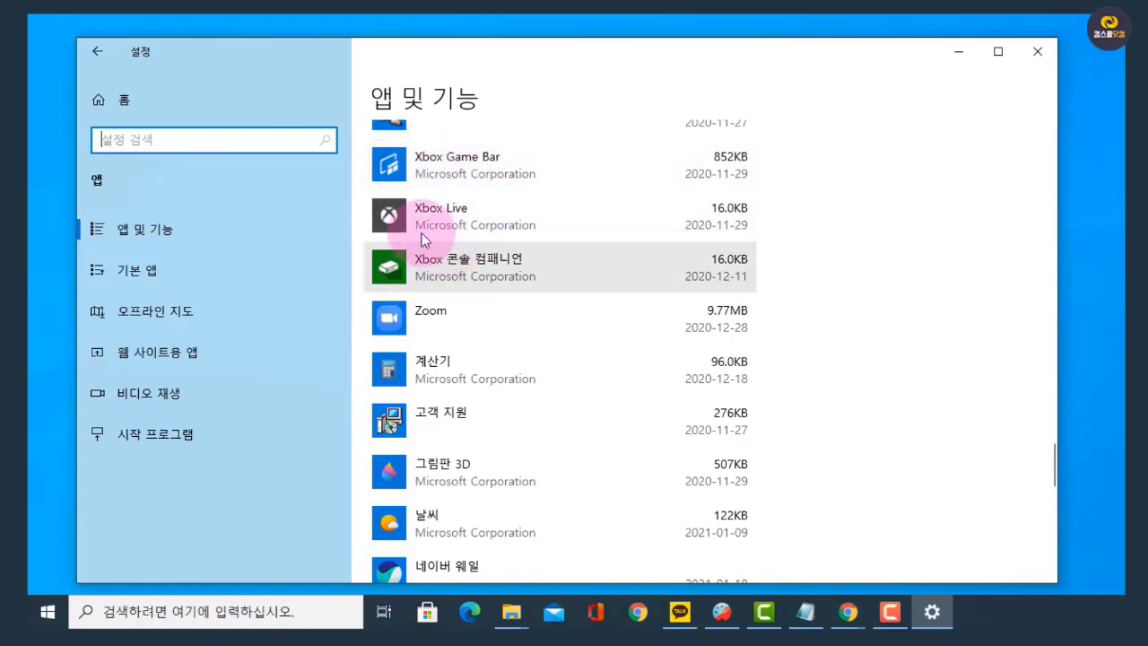
{"action": "scroll", "coordinate": [451, 221], "scroll_direction": "down", "scroll_amount": 2}
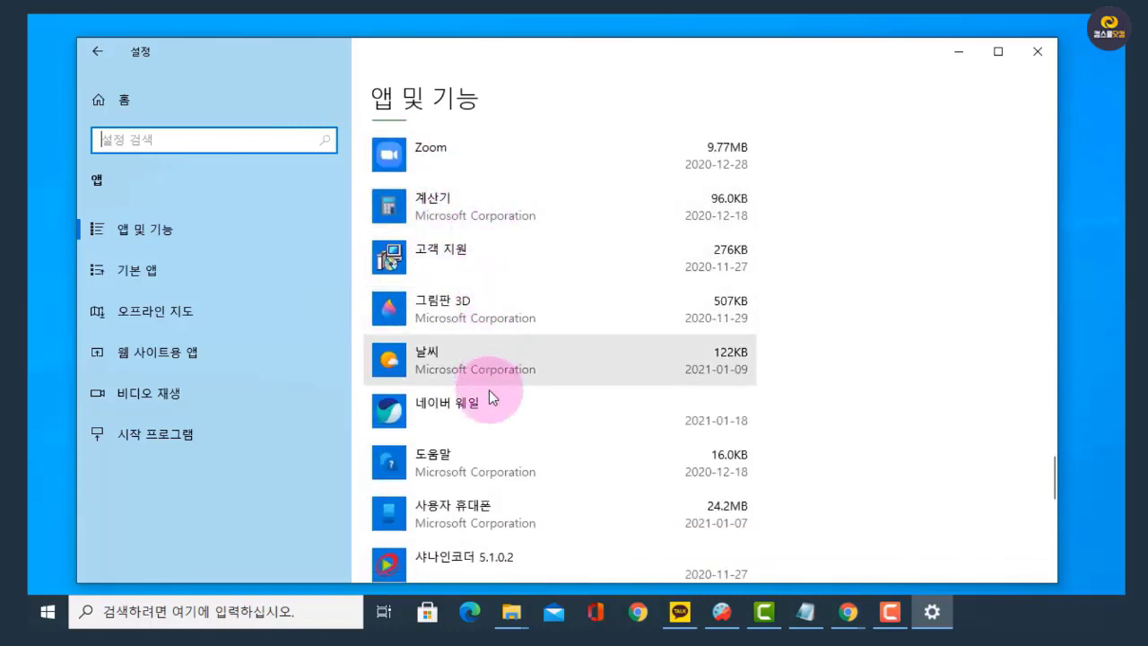
{"action": "scroll", "coordinate": [525, 429], "scroll_direction": "down", "scroll_amount": 6}
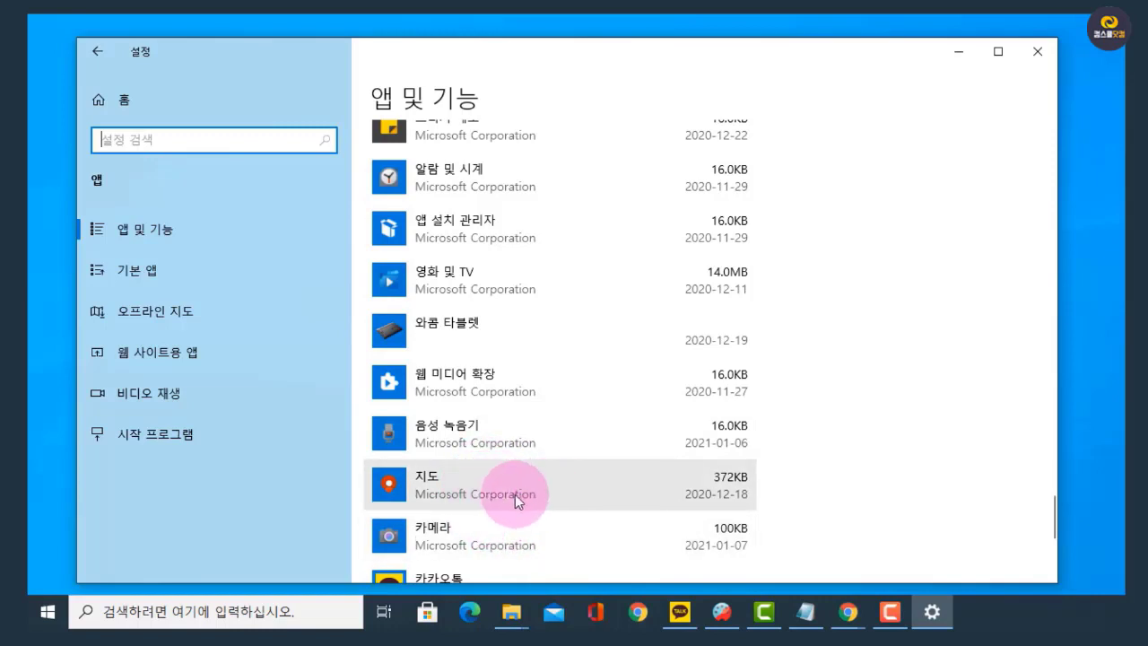
{"action": "scroll", "coordinate": [518, 495], "scroll_direction": "down", "scroll_amount": 3}
{"action": "scroll", "coordinate": [518, 495], "scroll_direction": "up", "scroll_amount": 10}
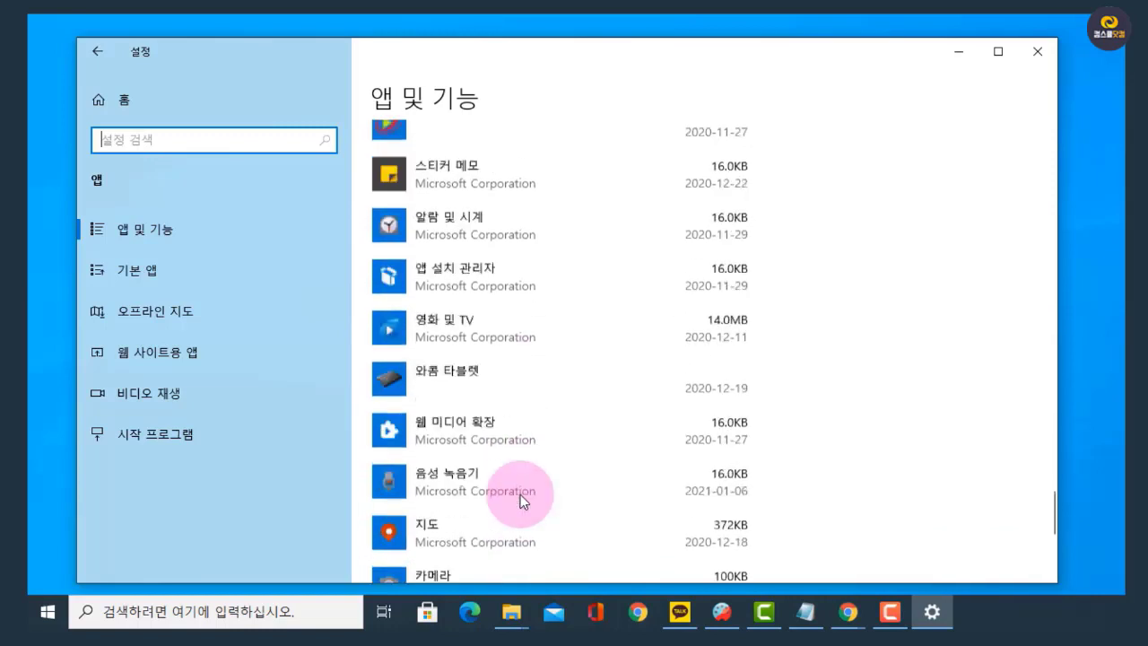
{"action": "scroll", "coordinate": [515, 324], "scroll_direction": "up", "scroll_amount": 3}
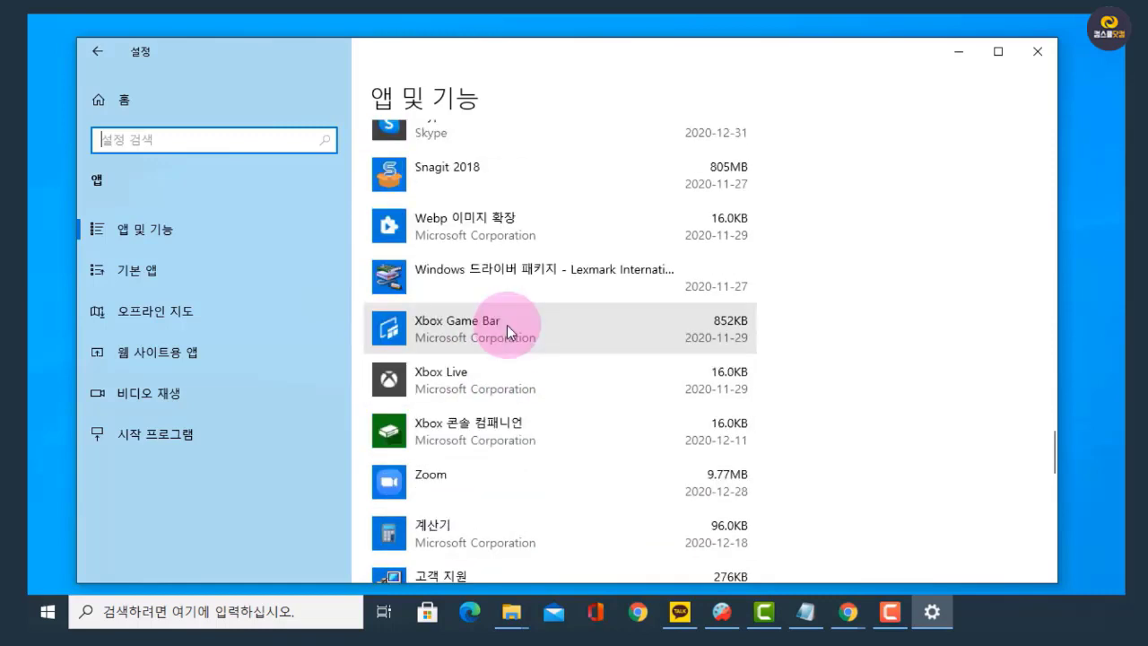